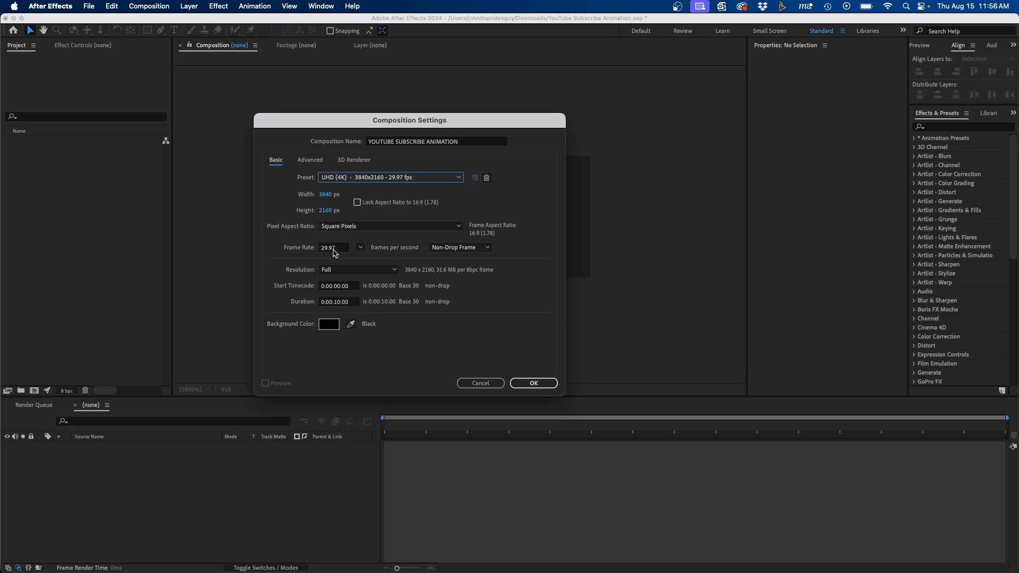
Step: Create the YOUTUBE SUBSCRIBE ANIMATION composition with the UHD (4K) 3840x2160, 29.97 fps preset and a 0:00:10:00 duration
click(539, 383)
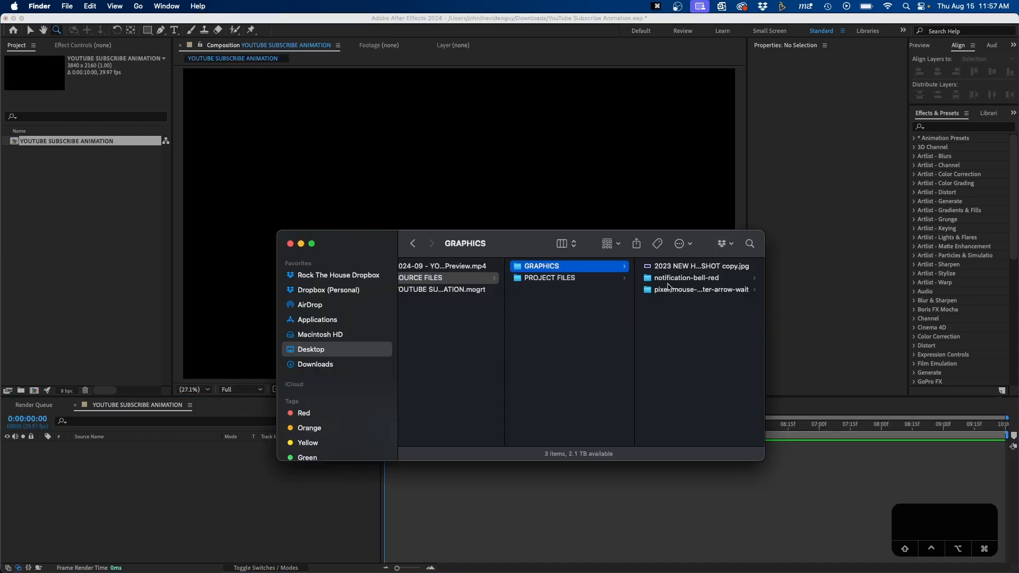
Step: Preview the headshot image in the GRAPHICS folder and the bell JPEG in the notification-bell-red folder
click(663, 263)
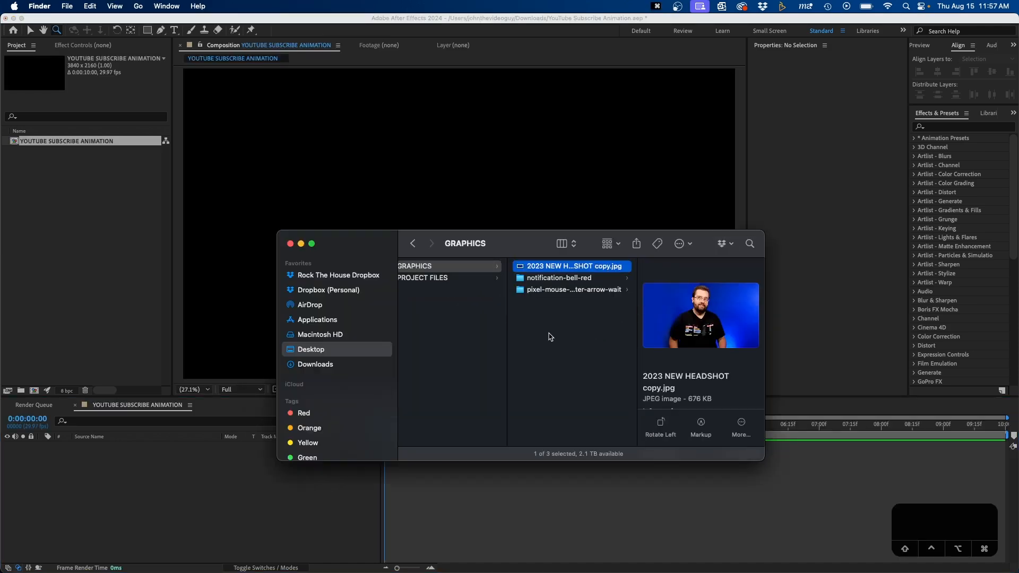
key(space)
key(space)
click(563, 278)
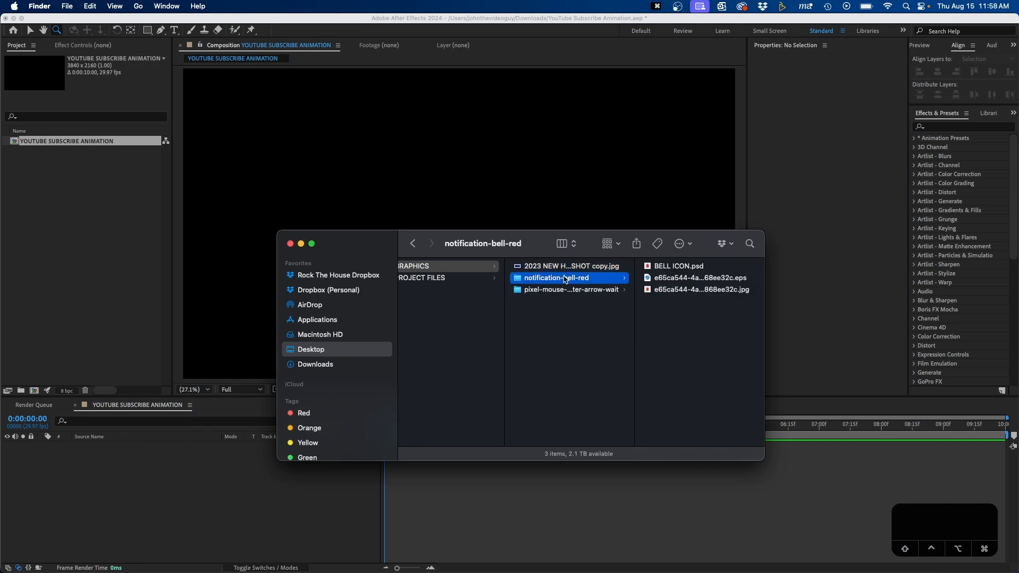
click(659, 268)
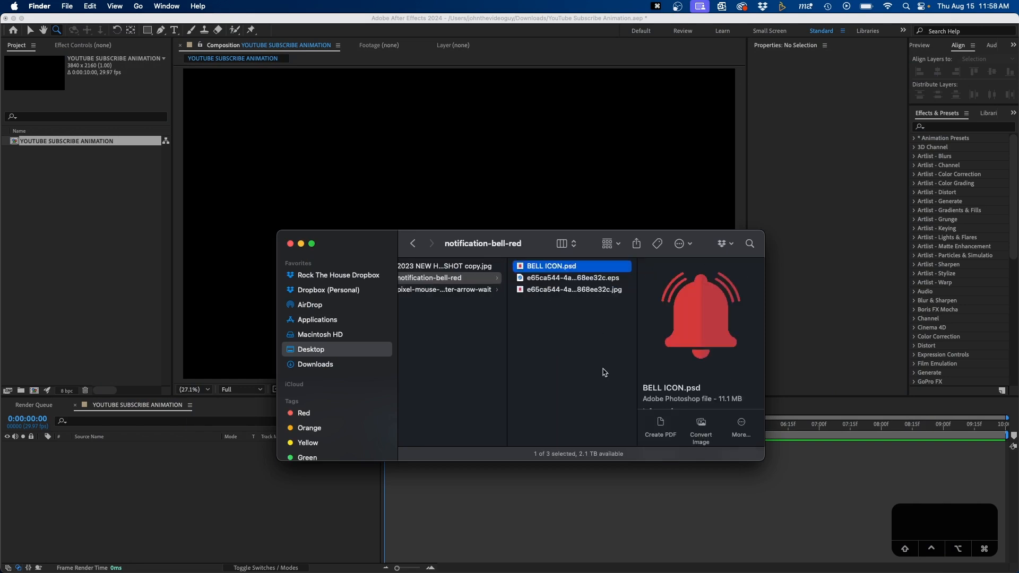
key(Down)
key(Down)
key(space)
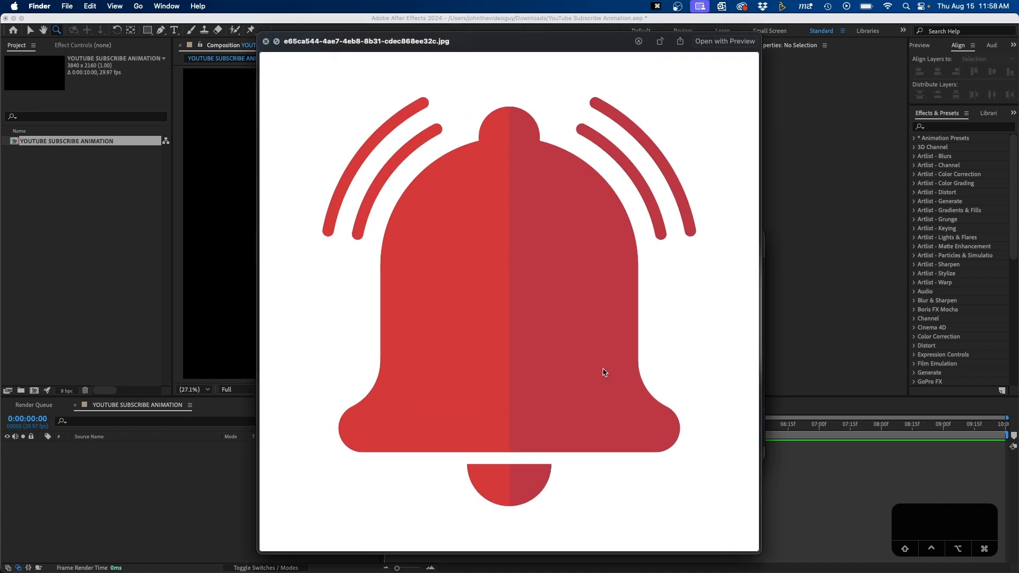
key(space)
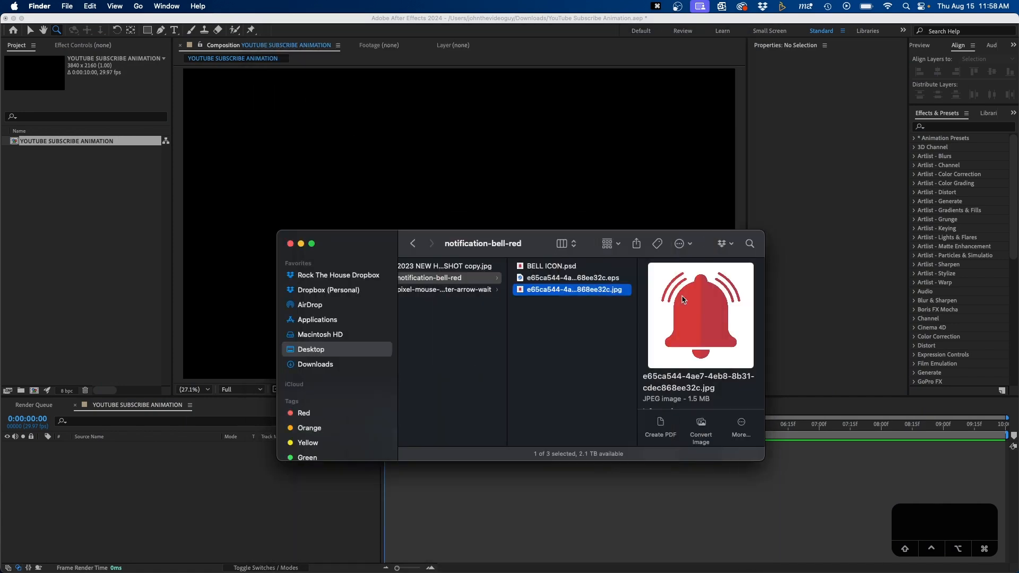
Step: Preview 46061.jpg and CURSOR ICON.psd in the pixel mouse cursors folder
key(Left)
key(Down)
key(Right)
key(Down)
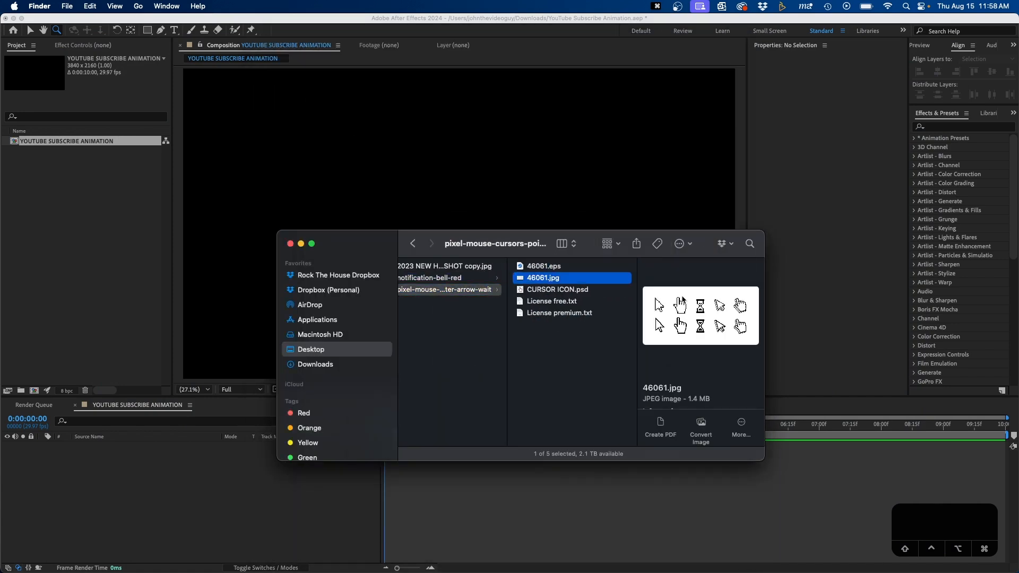
key(space)
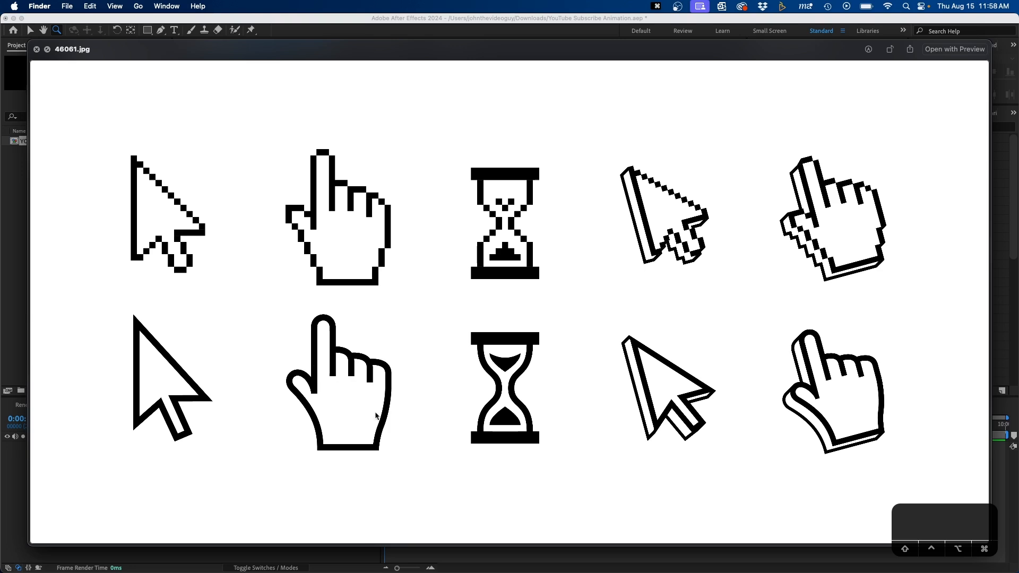
key(space)
click(539, 290)
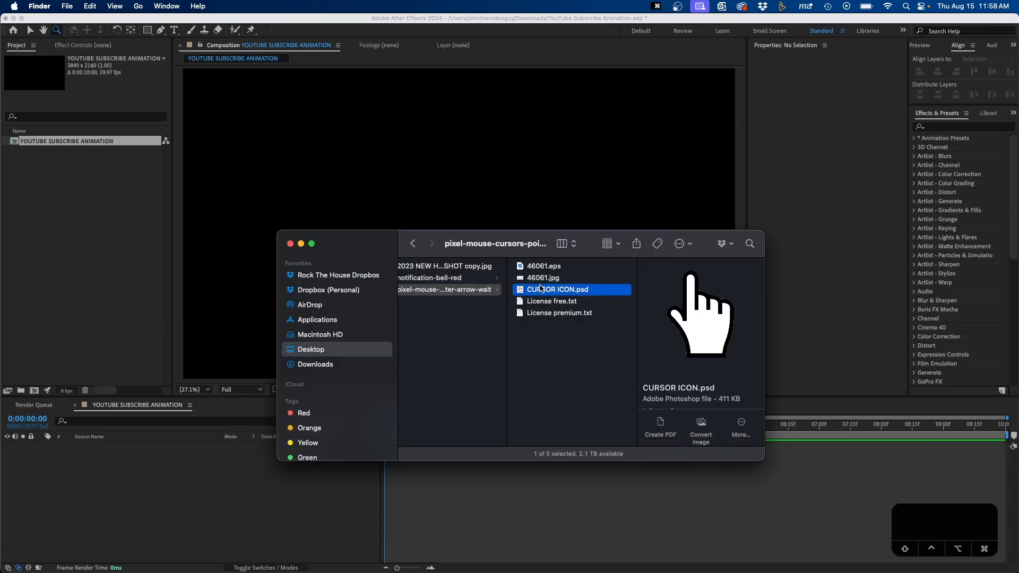
key(space)
key(space)
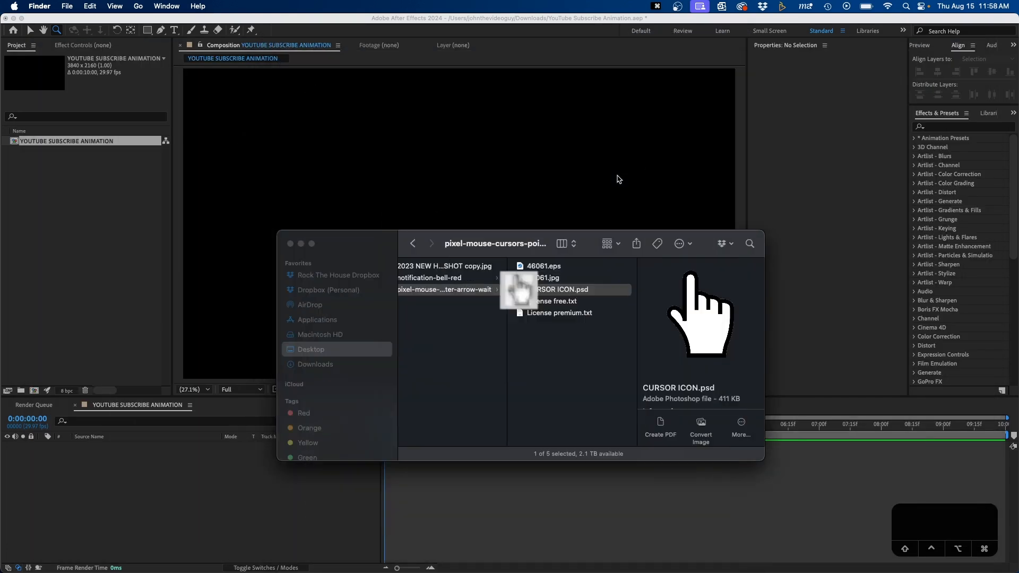
Step: Return to the notification-bell-red folder and preview BELL ICON.psd
key(Left)
key(Up)
key(Up)
key(Down)
key(Right)
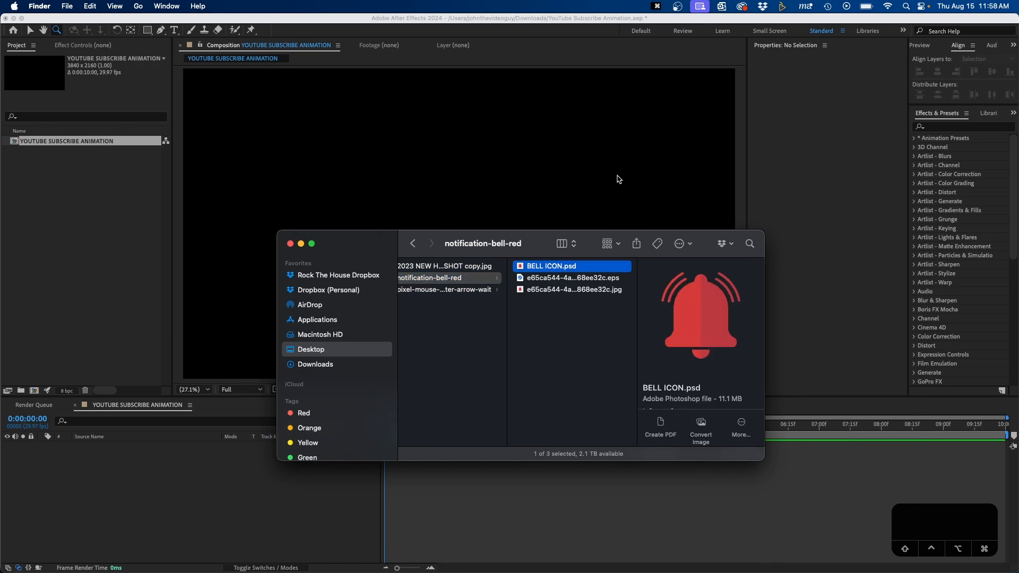
key(space)
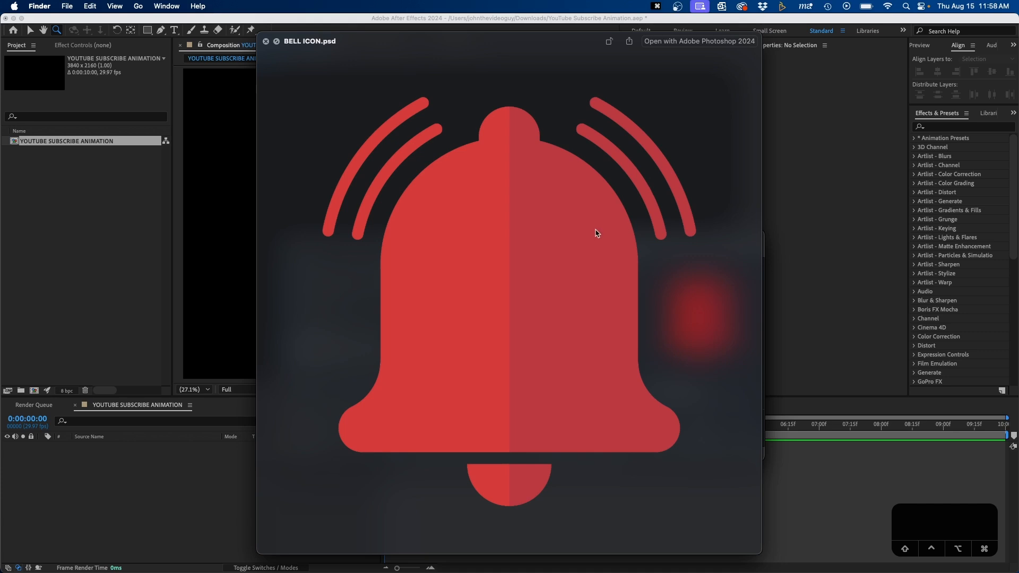
Step: Switch back to After Effects and show the Title/Action Safe guides in the composition
click(105, 200)
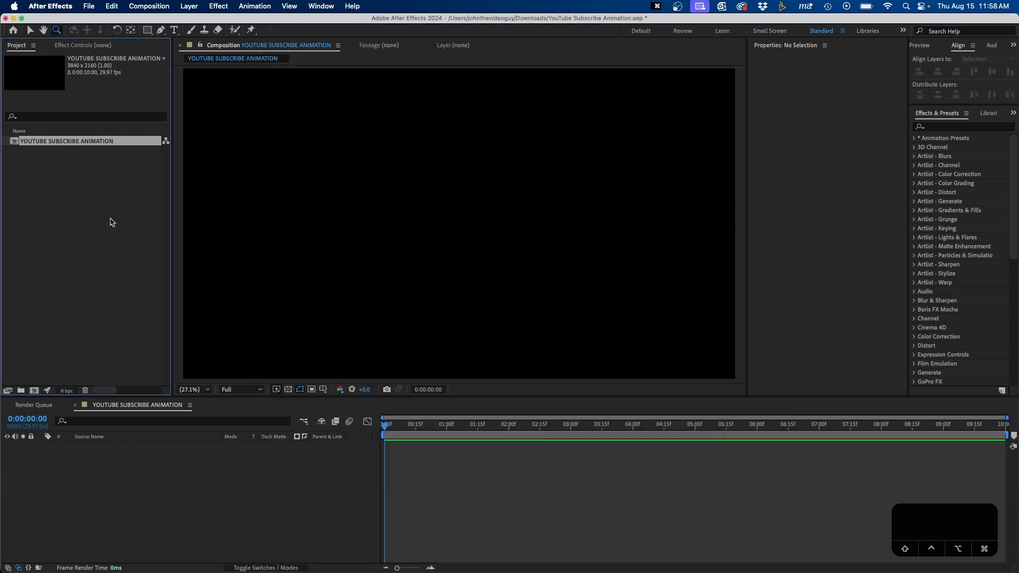
click(323, 390)
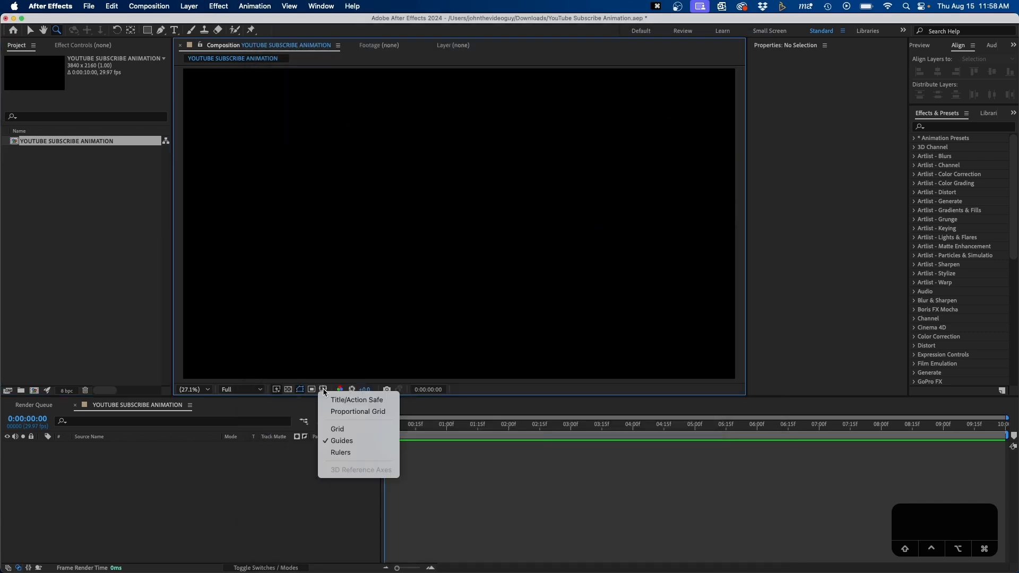
click(339, 402)
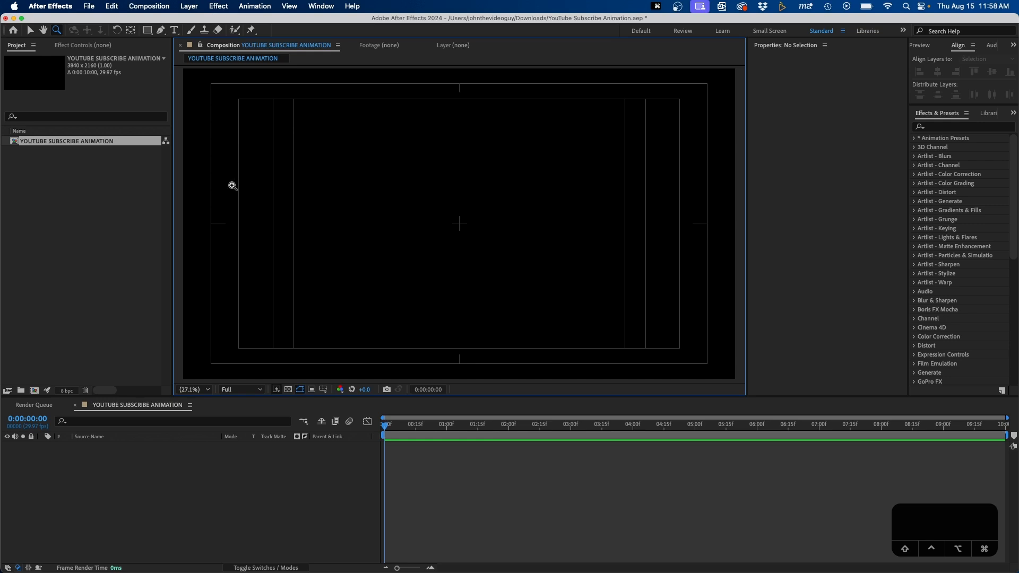
Step: Draw a rectangle with a solid white fill, about 2301 × 393 px, along the bottom of the title-safe area
click(148, 30)
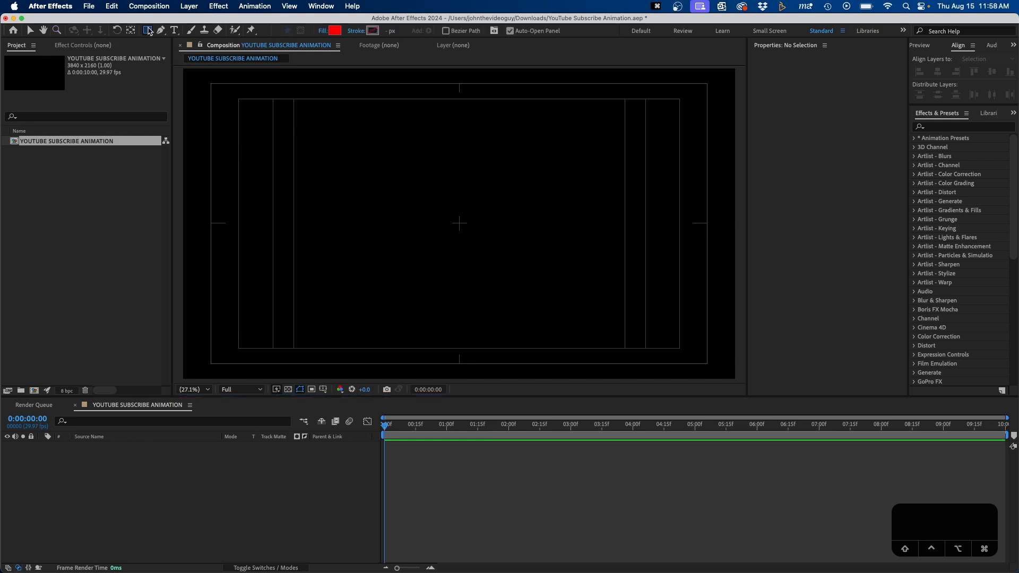
click(328, 32)
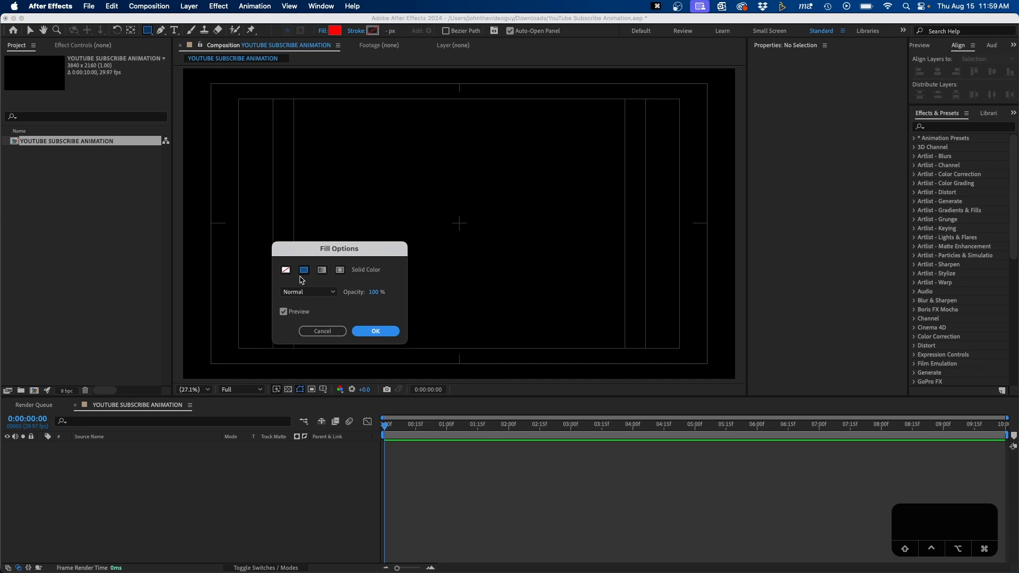
click(378, 331)
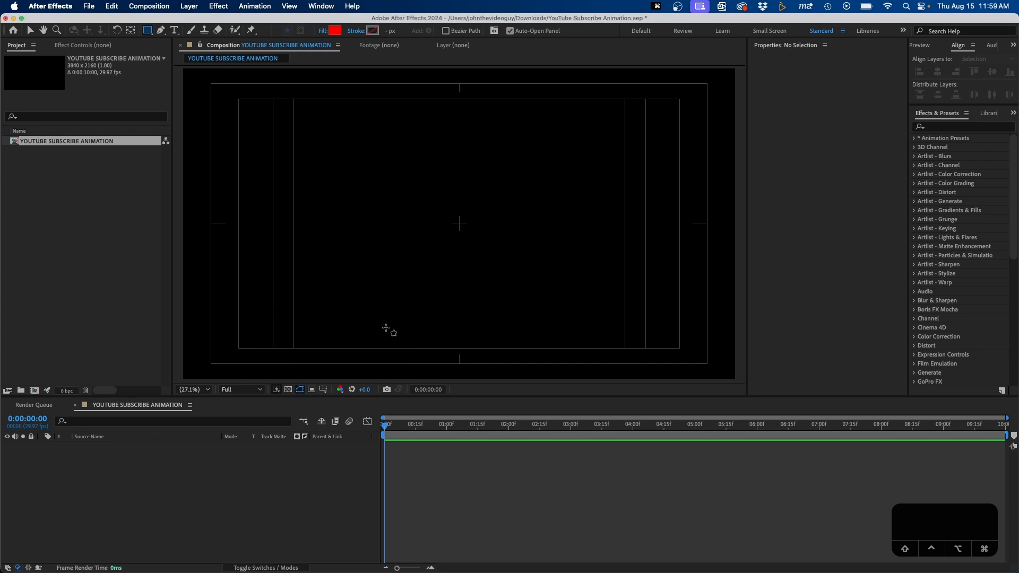
click(335, 31)
drag(601, 303, 573, 190)
click(817, 224)
drag(294, 291, 625, 348)
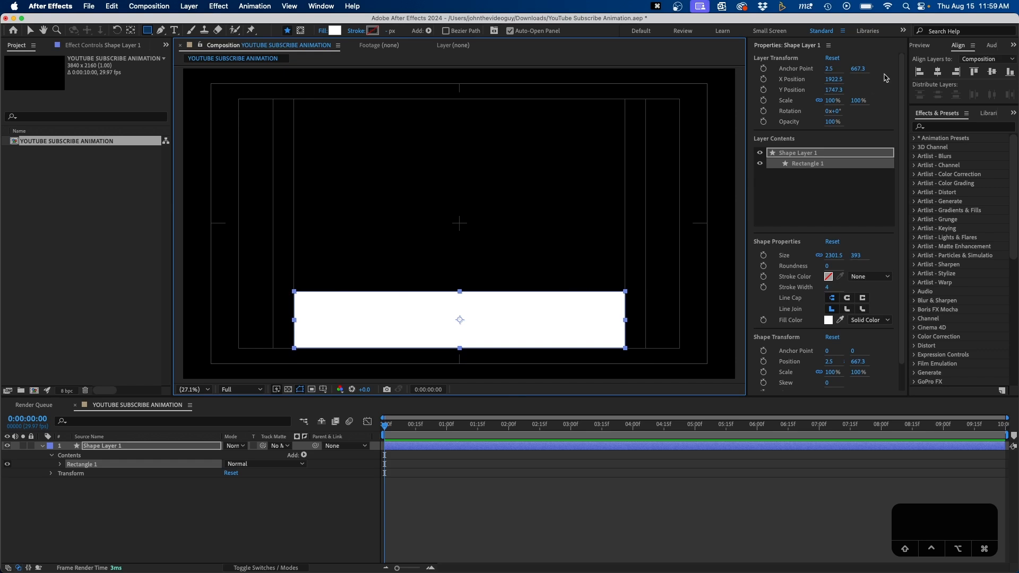
Step: Align the white rectangle to the horizontal center of the composition
click(958, 46)
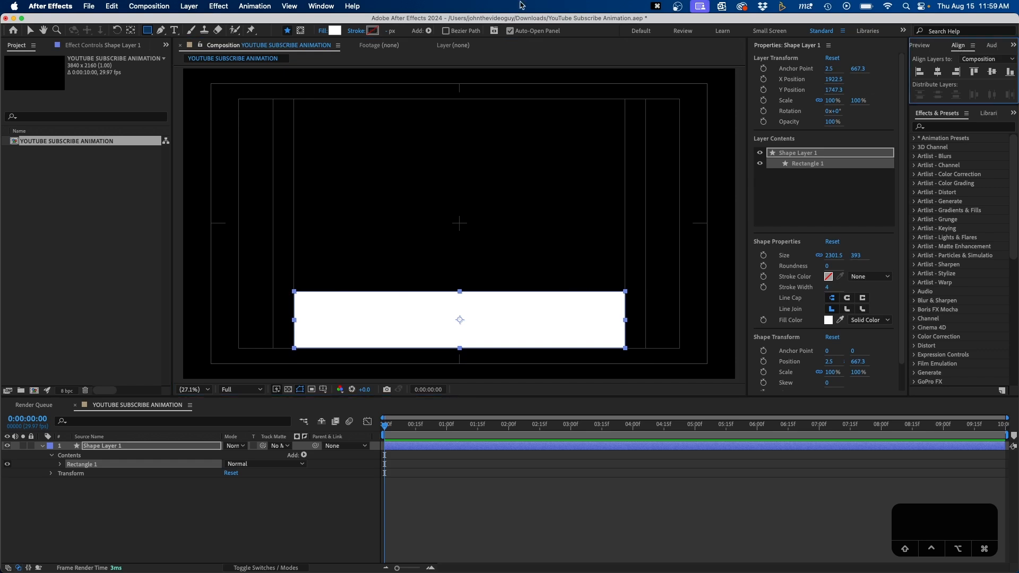
click(321, 4)
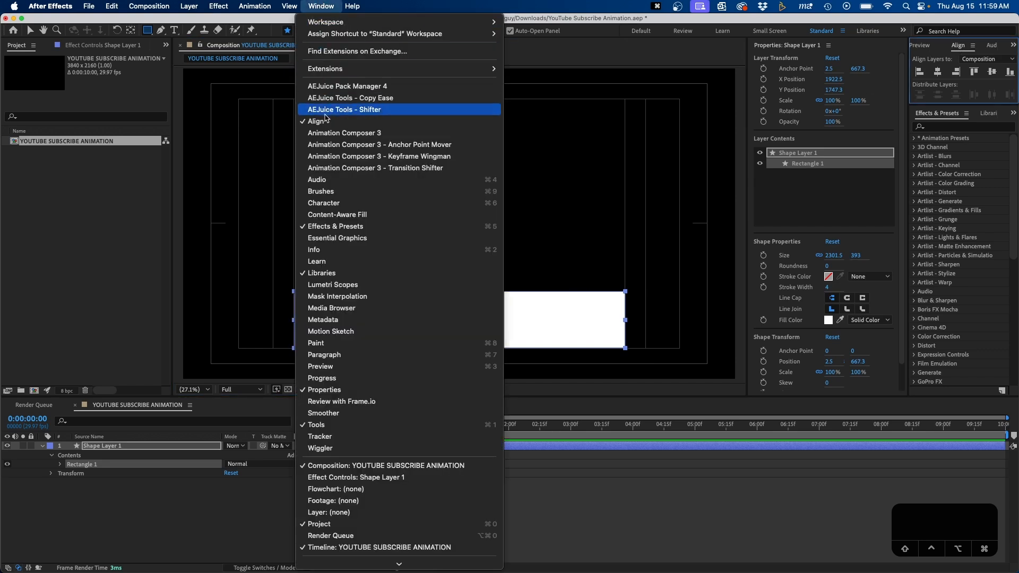
click(942, 76)
click(938, 73)
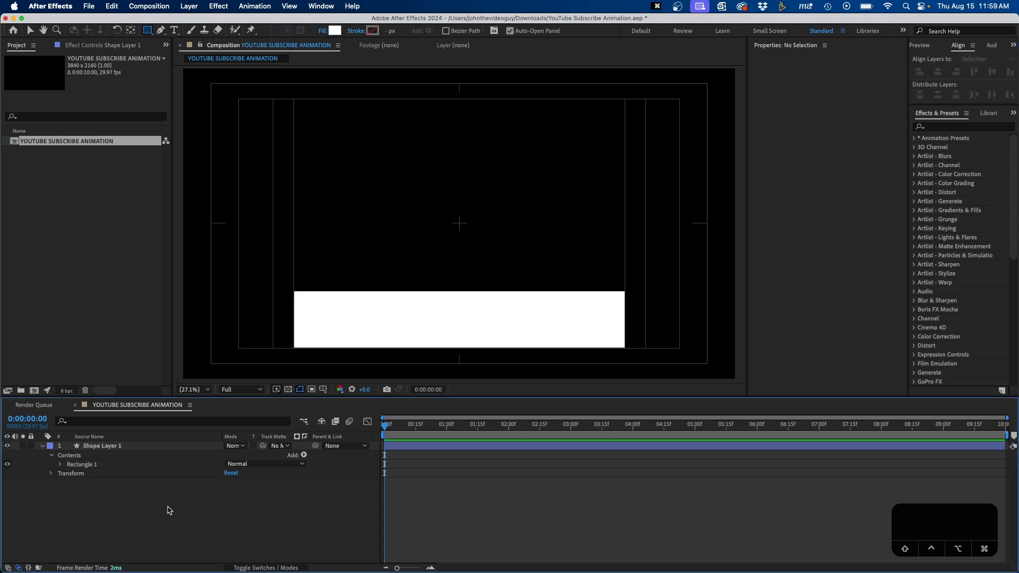
Step: Rename the rectangle's shape layer to BOX BG and deselect it
click(89, 446)
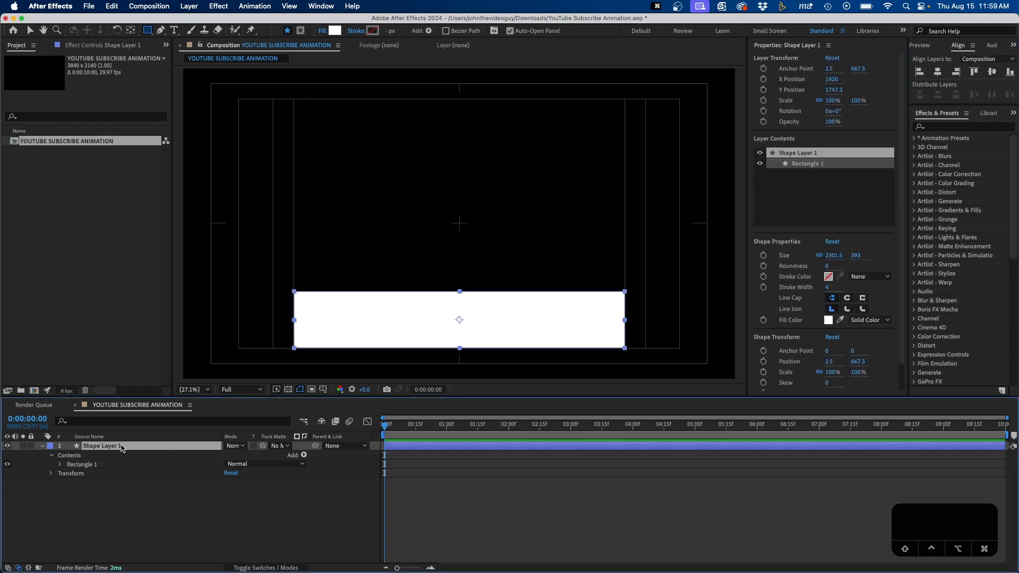
key(Return)
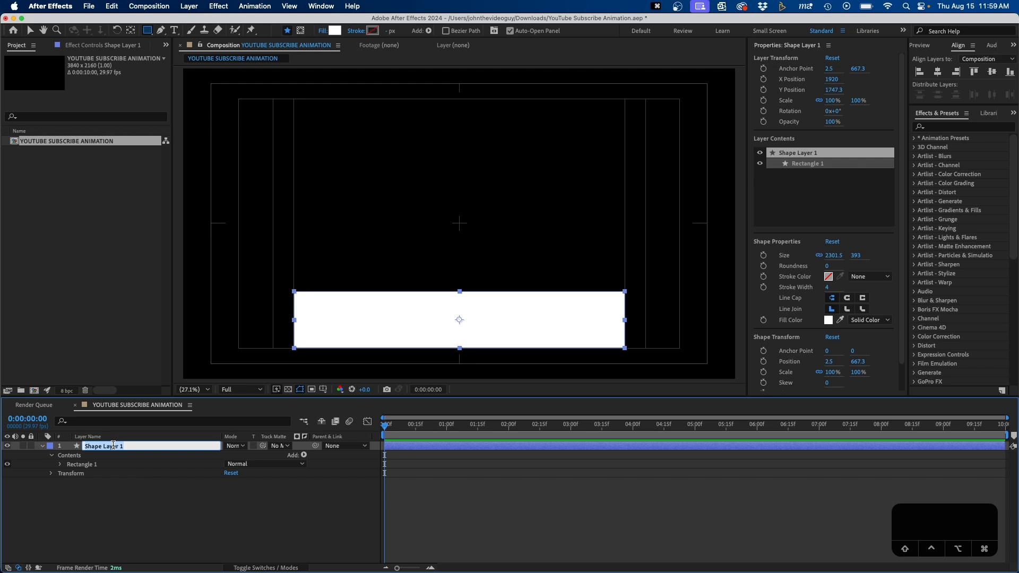
text(BOX BG)
key(Return)
click(74, 507)
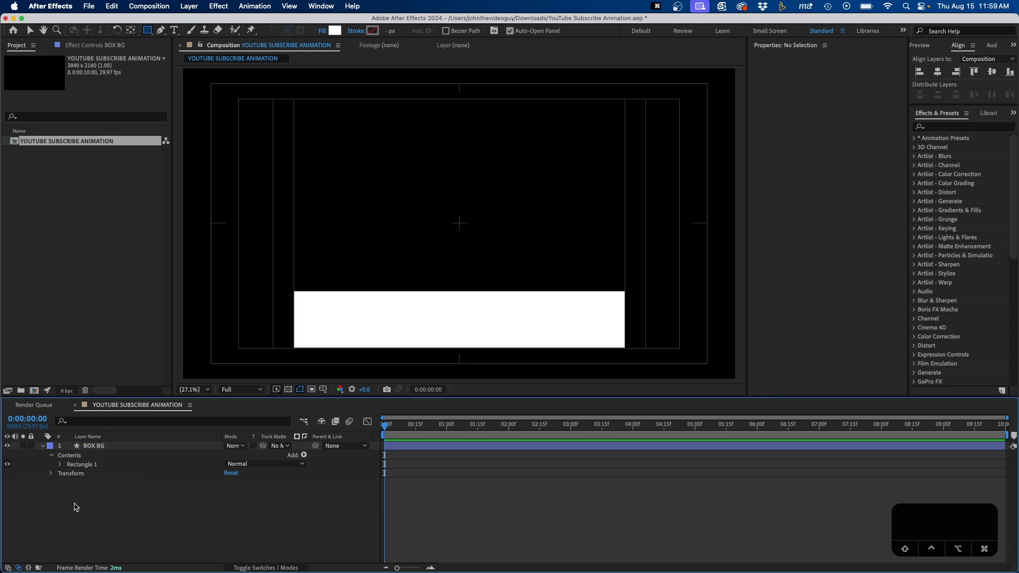
Step: Draw a red circle about 339 px in diameter with the Ellipse tool near the white box's left end
click(147, 31)
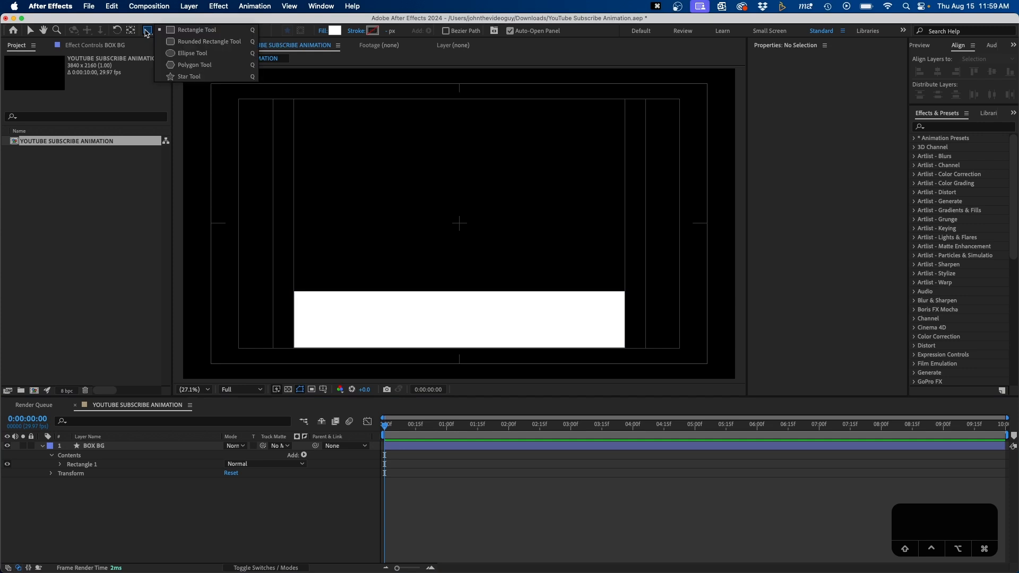
click(198, 54)
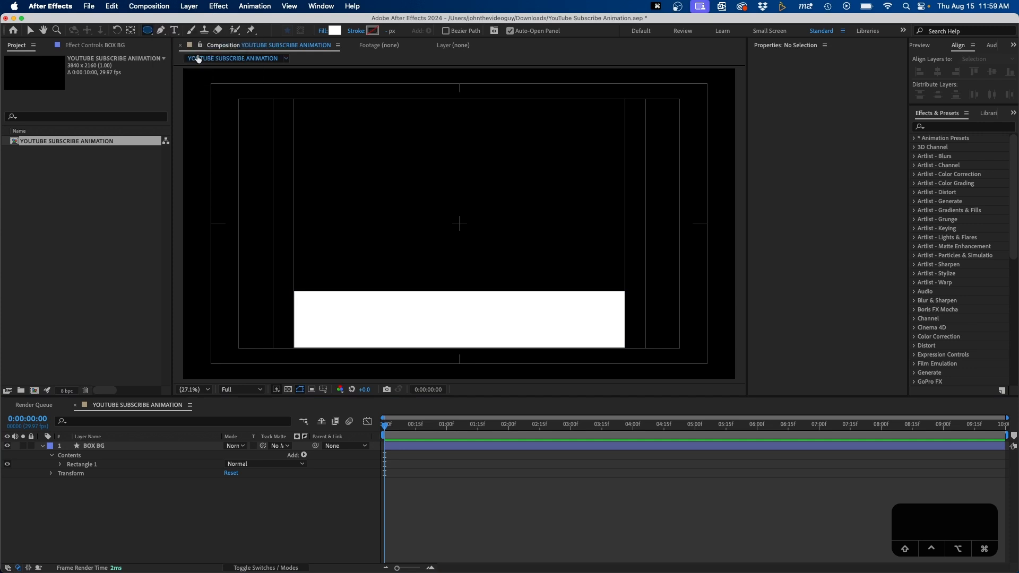
click(335, 30)
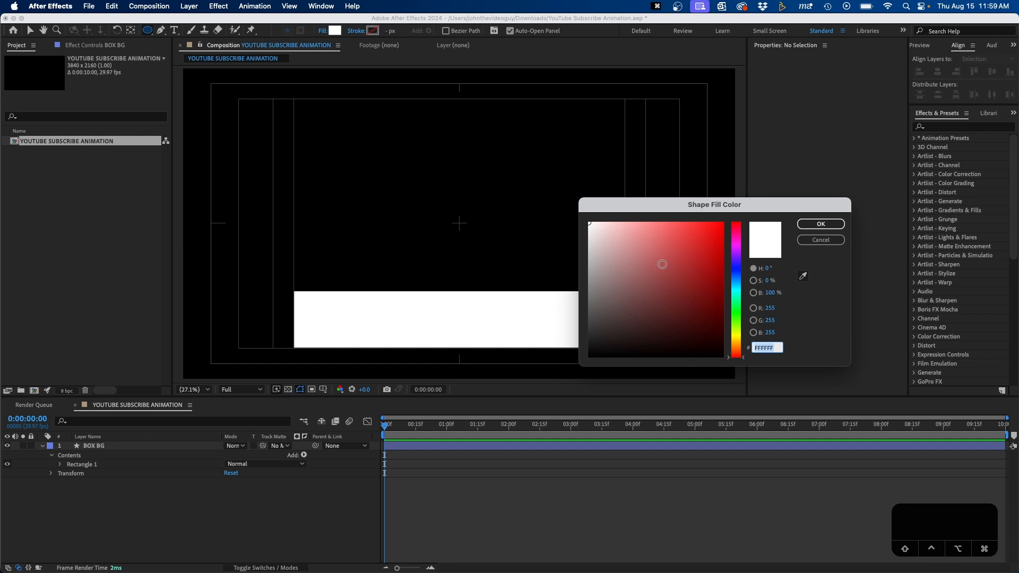
drag(663, 264, 758, 199)
click(822, 223)
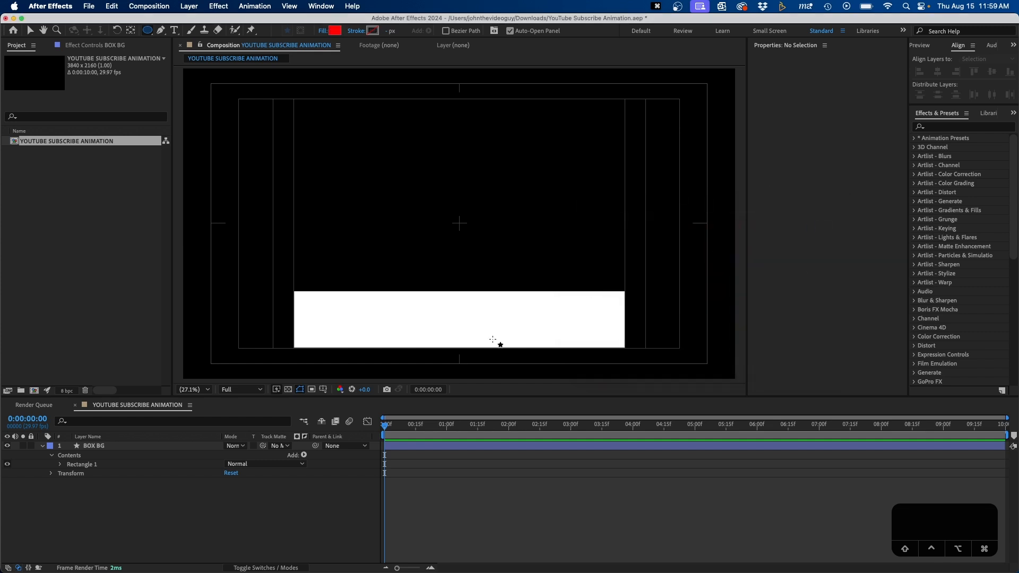
drag(318, 301, 363, 349)
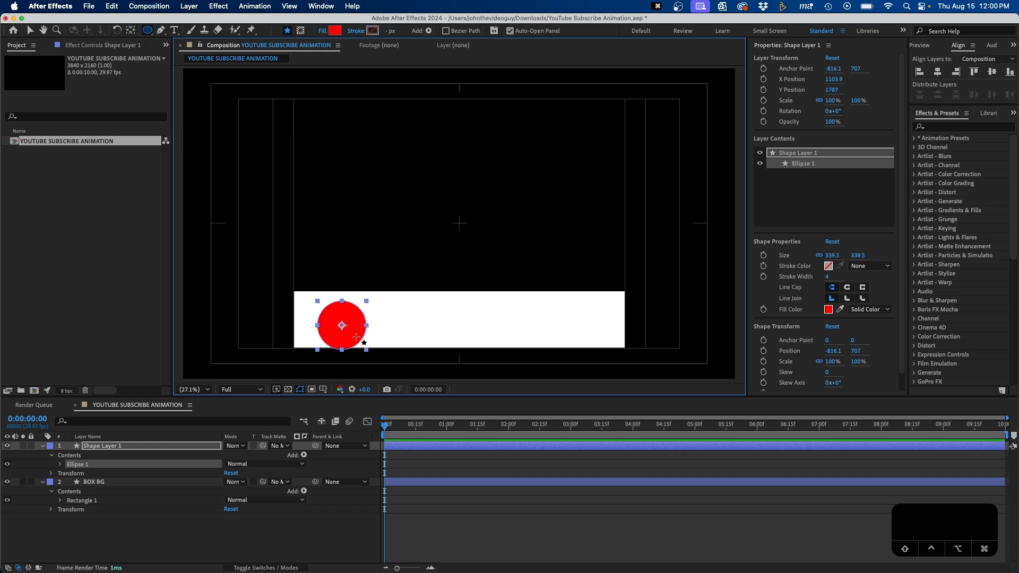
Step: Move the red circle up and left so it sits inside the white box with even margins
click(56, 30)
drag(289, 280, 379, 361)
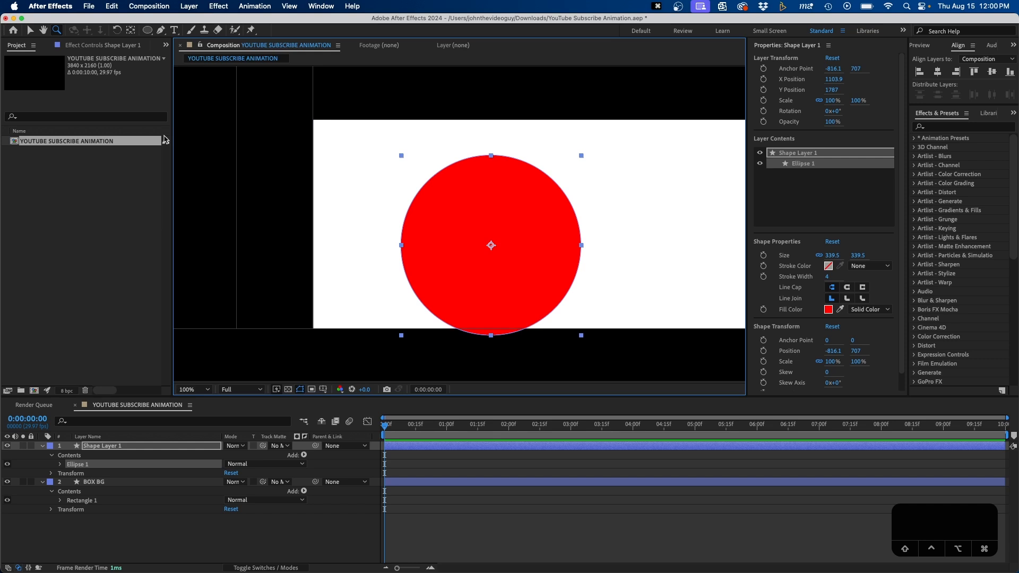
click(30, 30)
mouse_move(447, 218)
mouse_down()
mouse_move(378, 197)
mouse_move(404, 200)
mouse_up()
Step: Show the rulers and place a horizontal guide through the vertical middle of the BOX BG layer
click(600, 221)
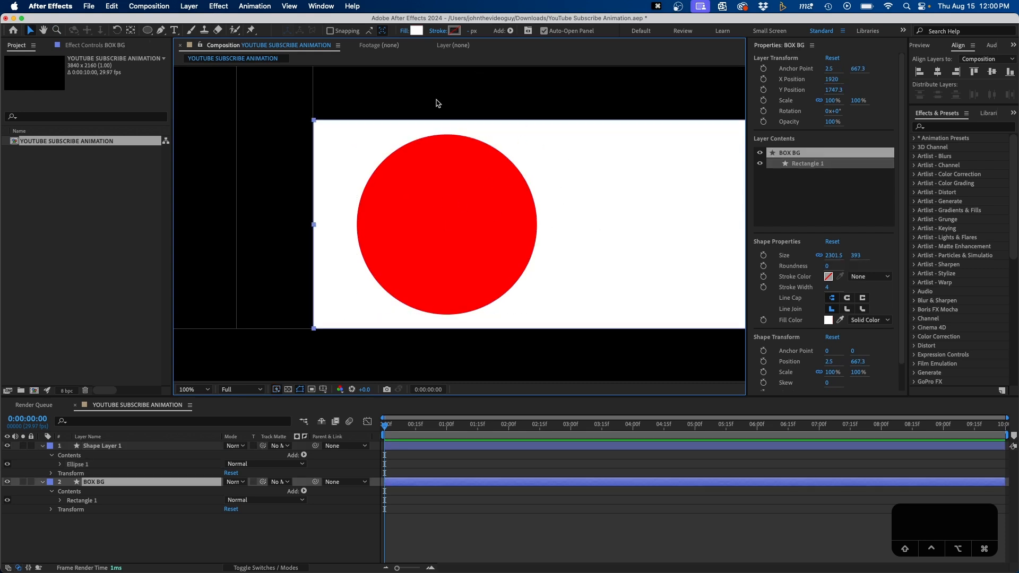
key(super+r)
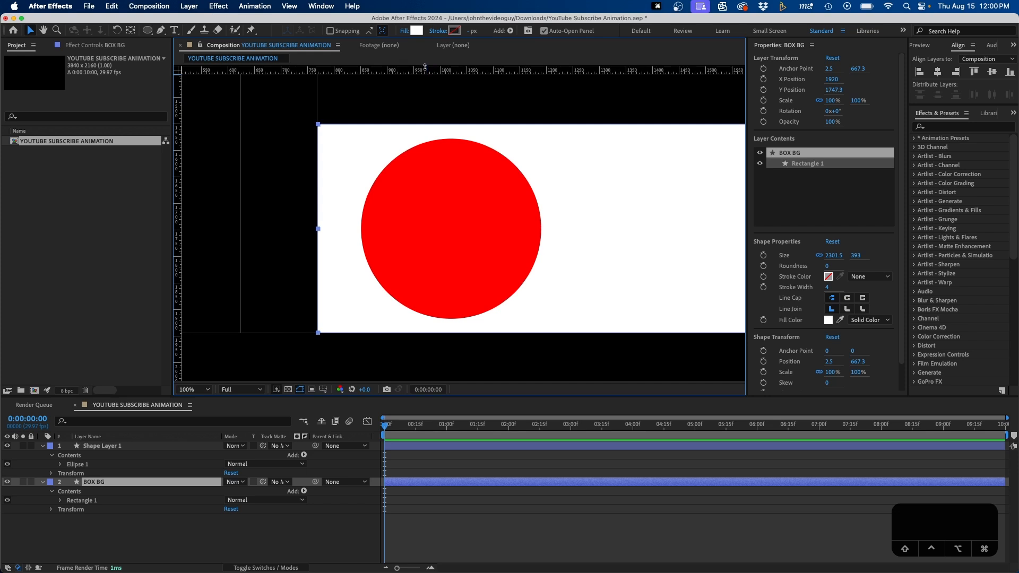
drag(425, 70, 389, 228)
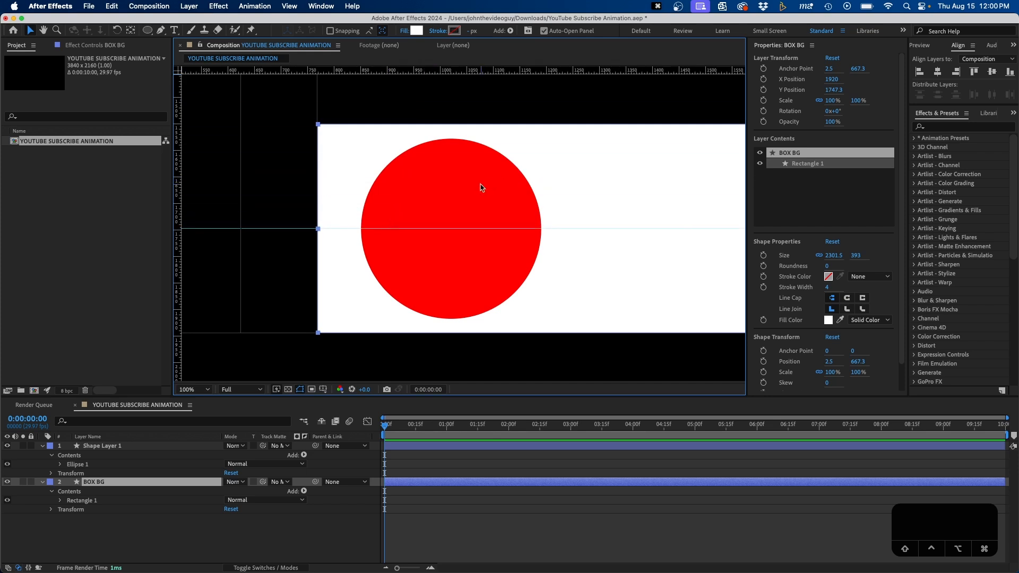
Step: Shift the red circle slightly left, keeping its center handles aligned with the horizontal guide
click(423, 445)
mouse_move(481, 205)
mouse_down()
mouse_move(481, 196)
mouse_move(476, 204)
mouse_up()
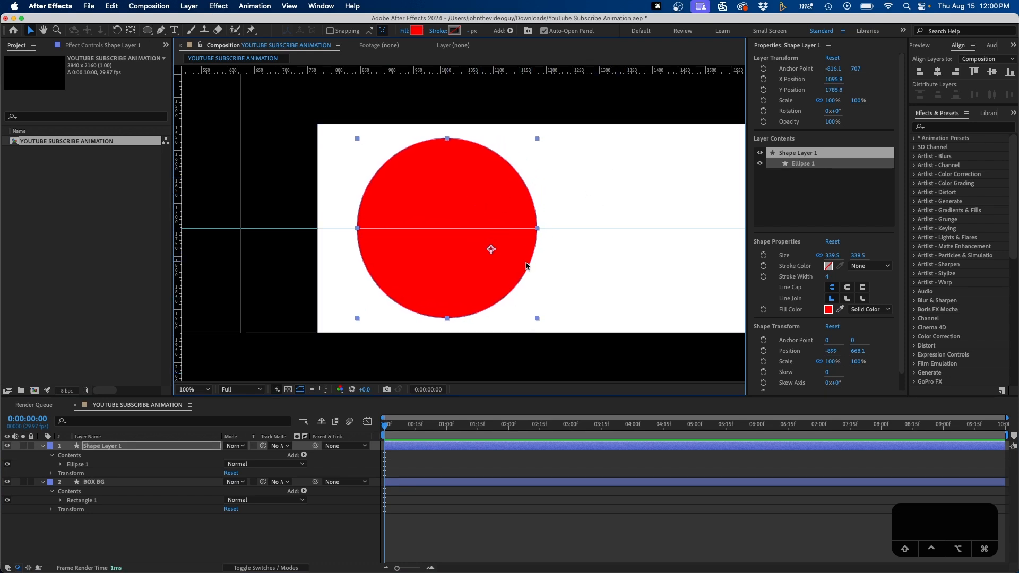
Step: Import 2023 NEW HEADSHOT copy.jpg from the GRAPHICS folder in Finder into the project
click(139, 535)
click(74, 279)
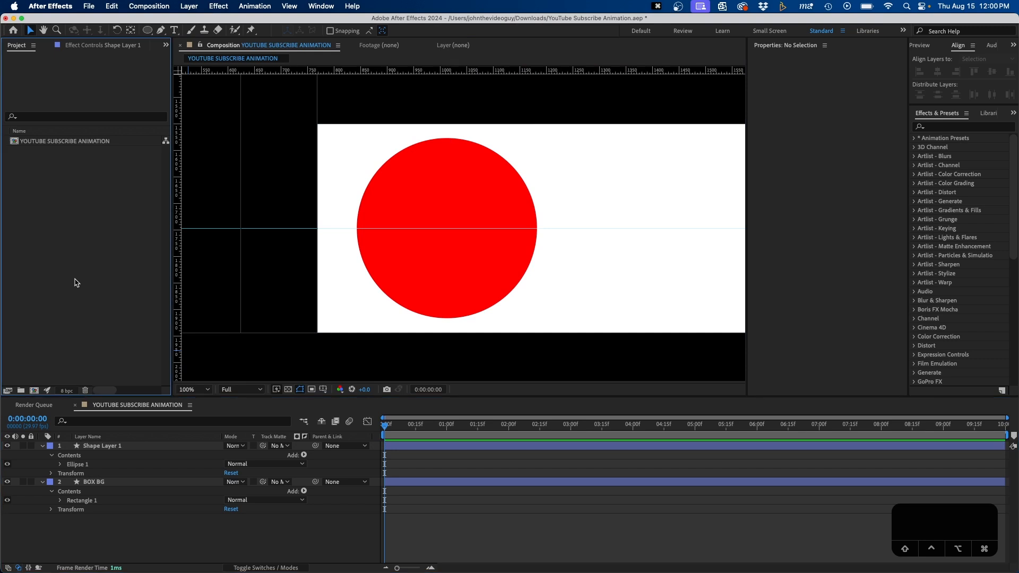
click(44, 551)
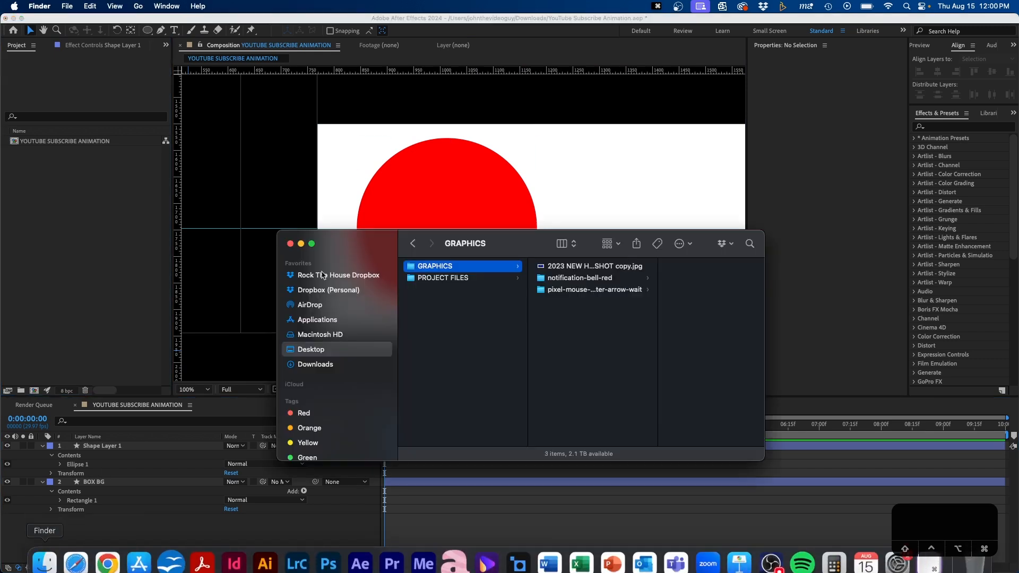
click(567, 265)
drag(562, 270, 84, 239)
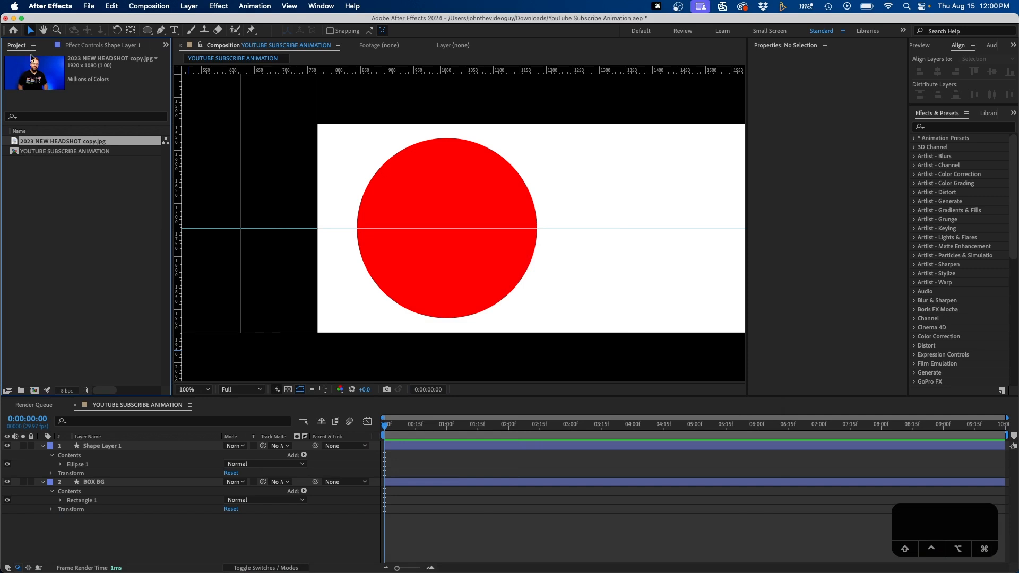
Step: Add the headshot image as the top layer of the composition and set its scale to 20%
drag(119, 440, 114, 448)
key(s)
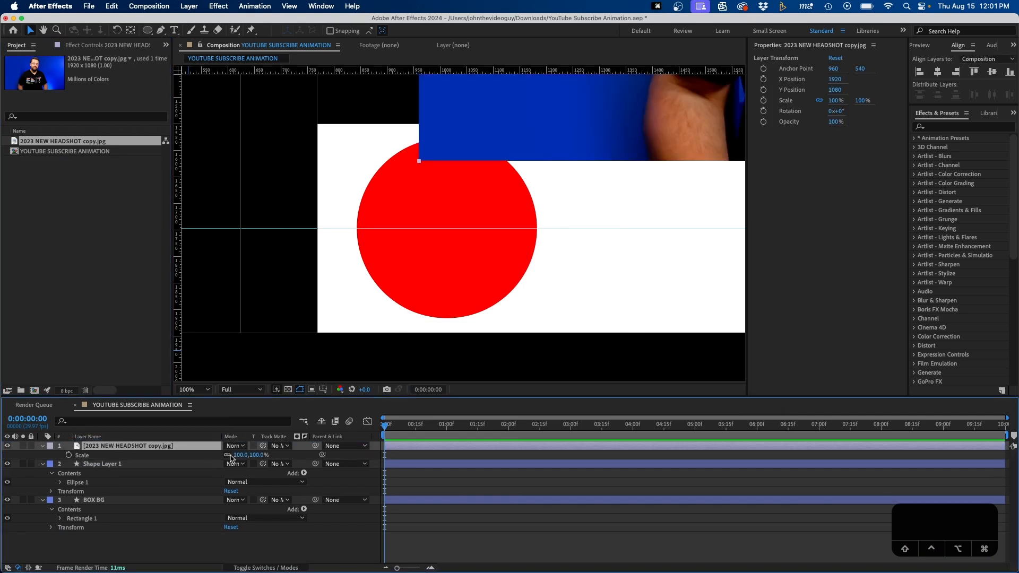
click(238, 455)
text(20)
key(Return)
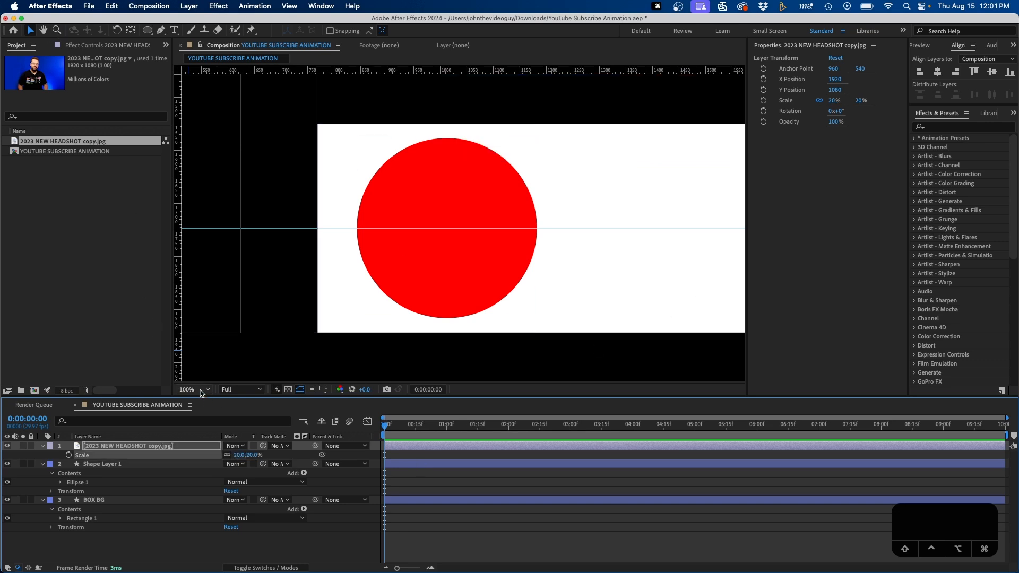
Step: Move the headshot over the red circle so it is roughly centered on it, at about position 1008, 1747
click(194, 389)
click(204, 205)
drag(472, 225, 340, 314)
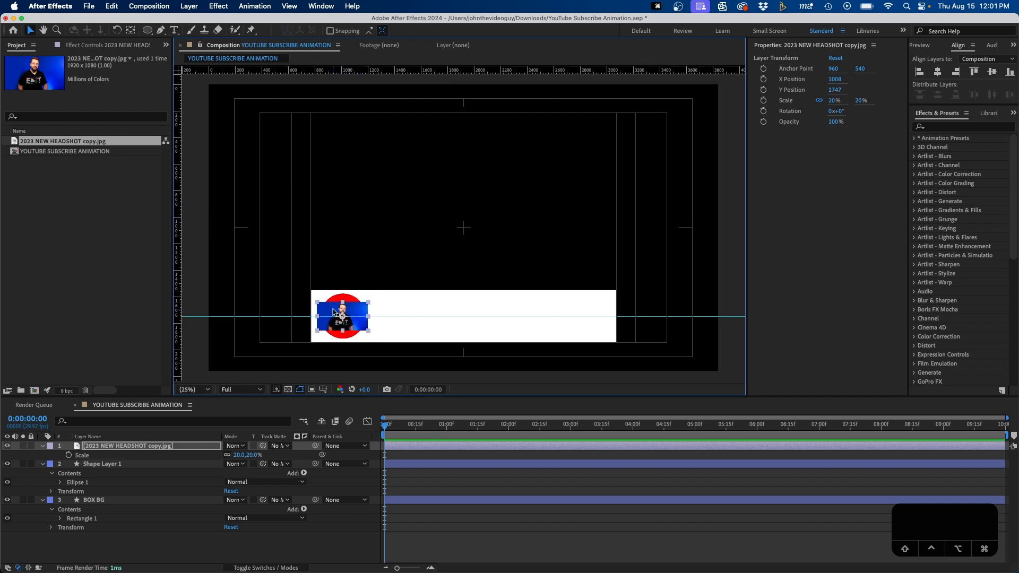
Step: Enlarge the headshot layer to 35% scale so it covers the whole red circle
click(57, 30)
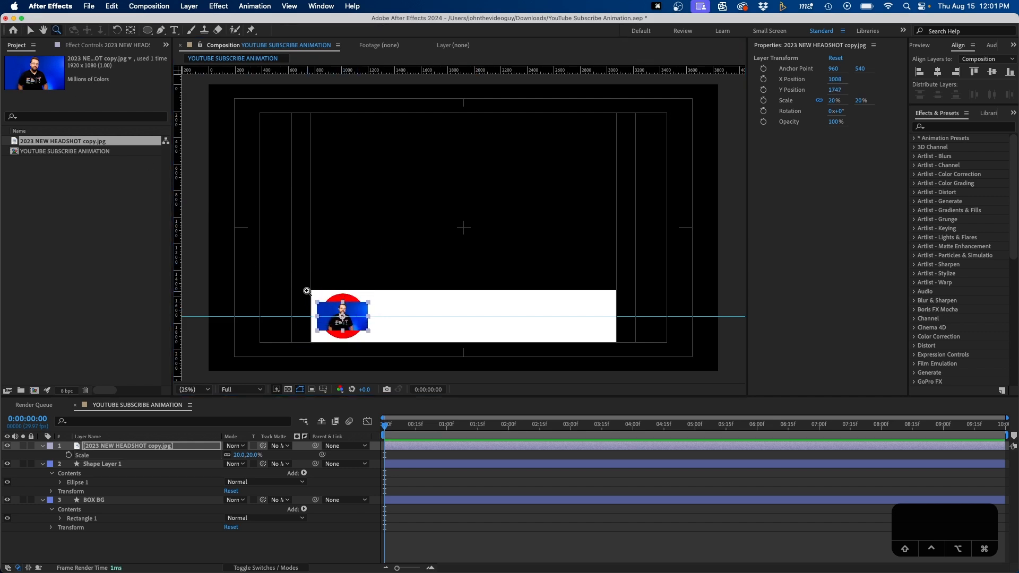
drag(305, 289, 377, 345)
click(30, 30)
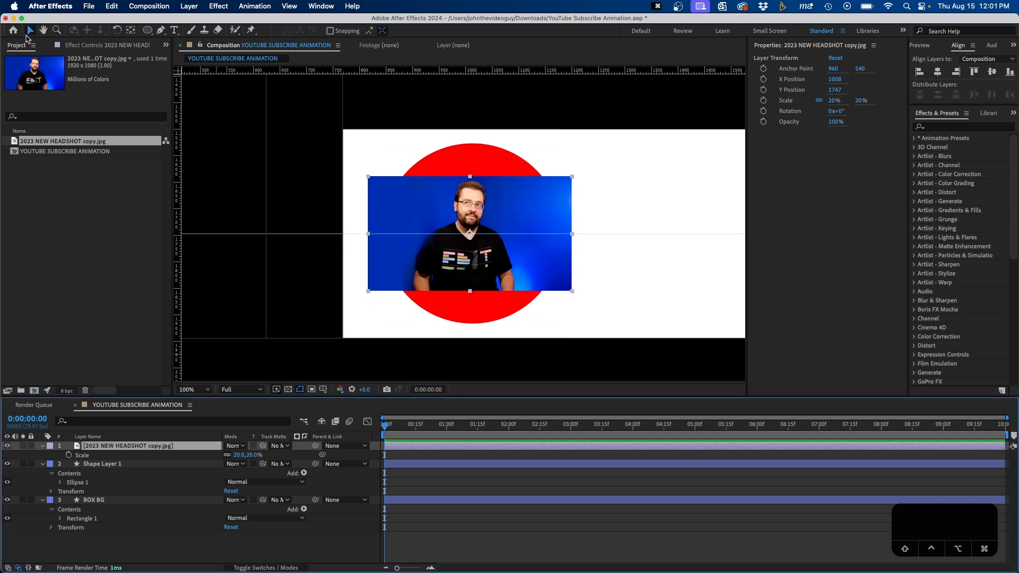
drag(237, 456, 248, 457)
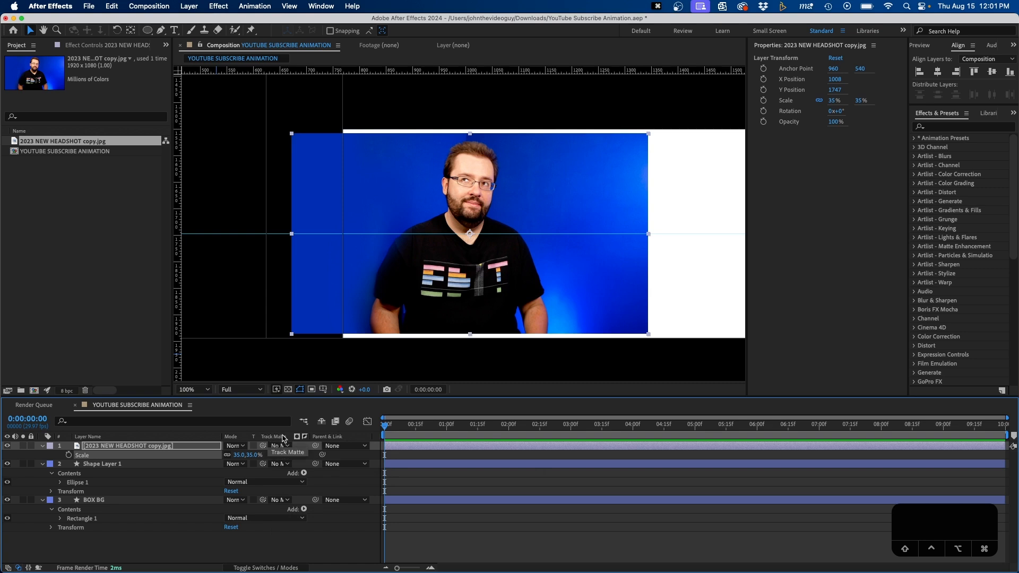
Step: Set Shape Layer 1 as the track matte of the headshot layer
click(244, 569)
click(244, 569)
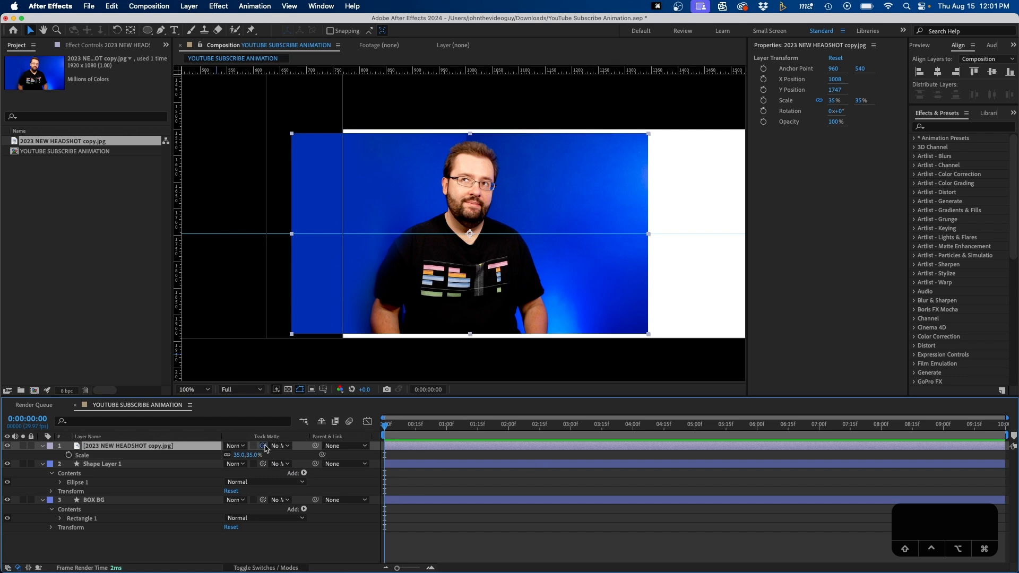
drag(264, 447, 106, 465)
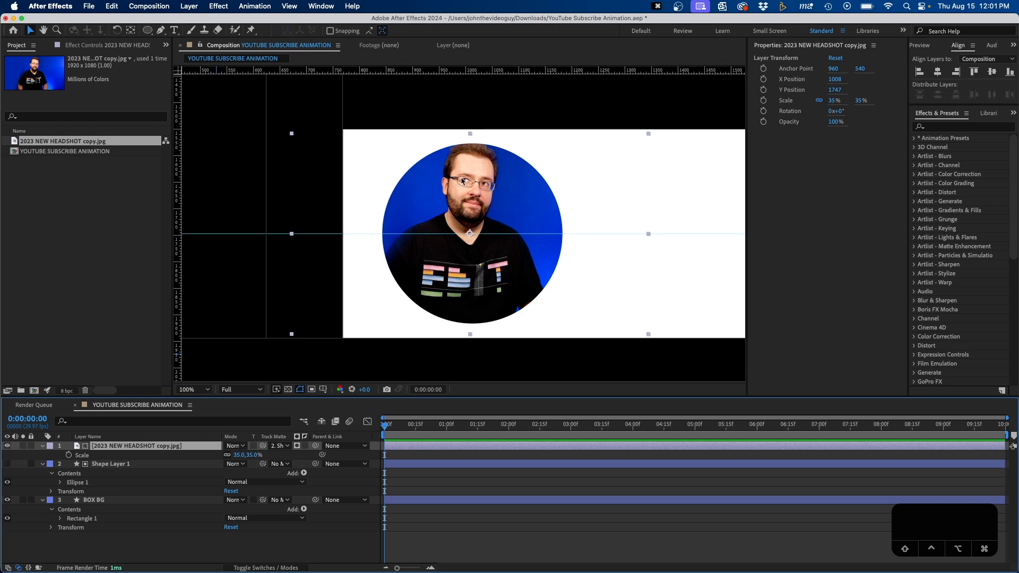
Step: Rename the red circle's layer, Shape Layer 1, as PHOTO MATTE
click(122, 464)
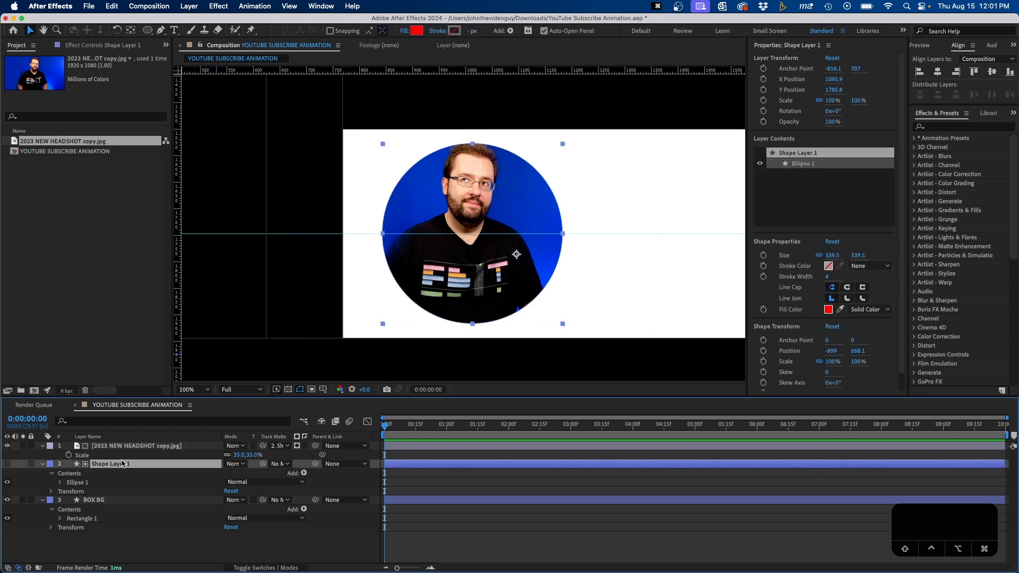
key(Return)
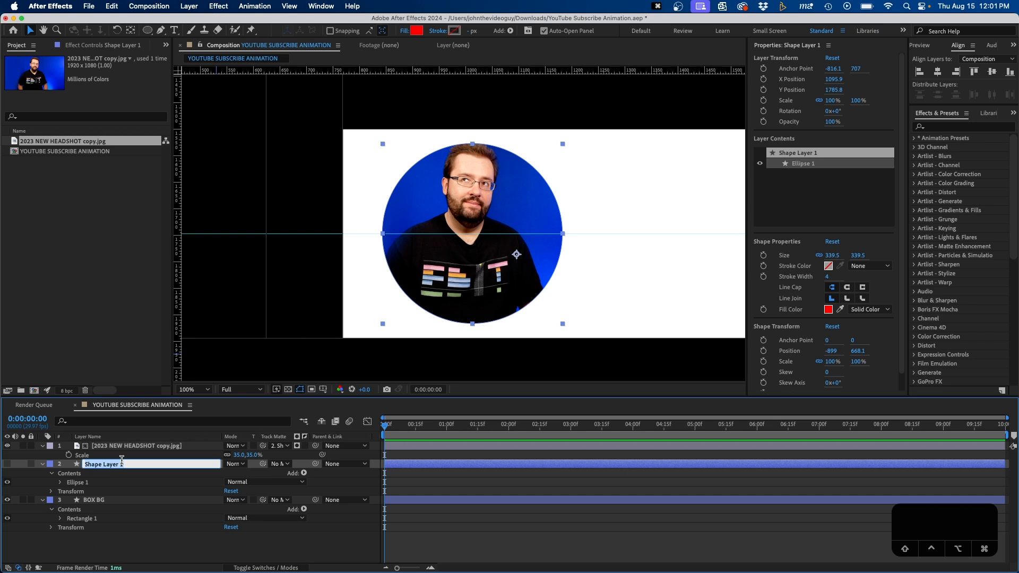
text(PHOTO M)
text(ATTE)
key(Return)
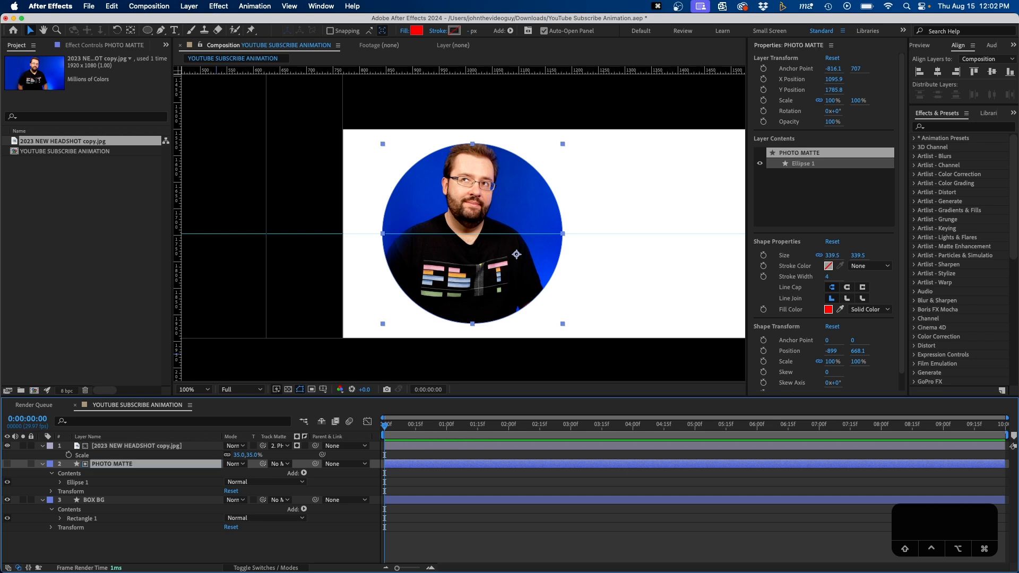
click(113, 555)
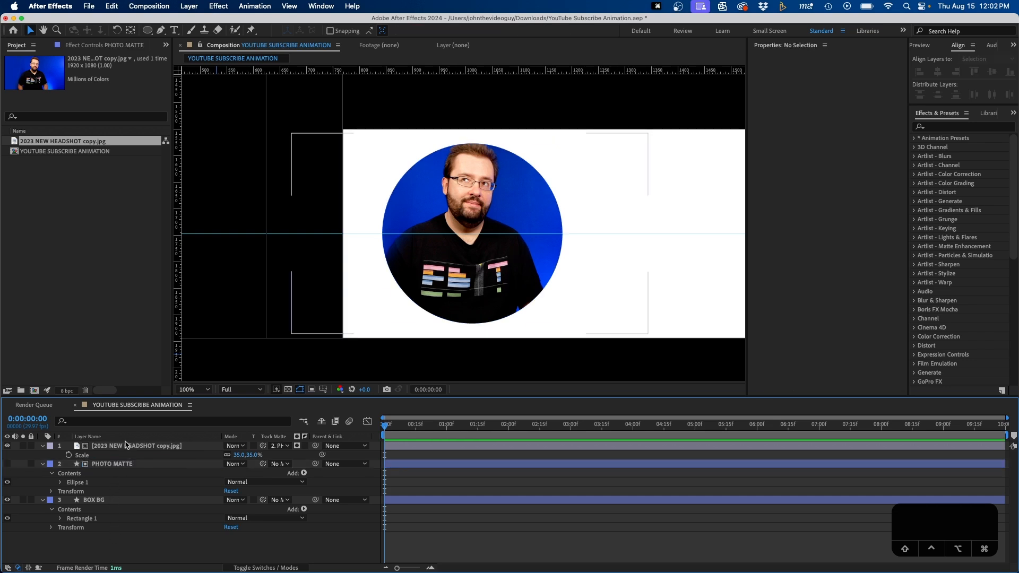
Step: Shift the headshot slightly down and right within its circular matte to frame the head better
click(126, 445)
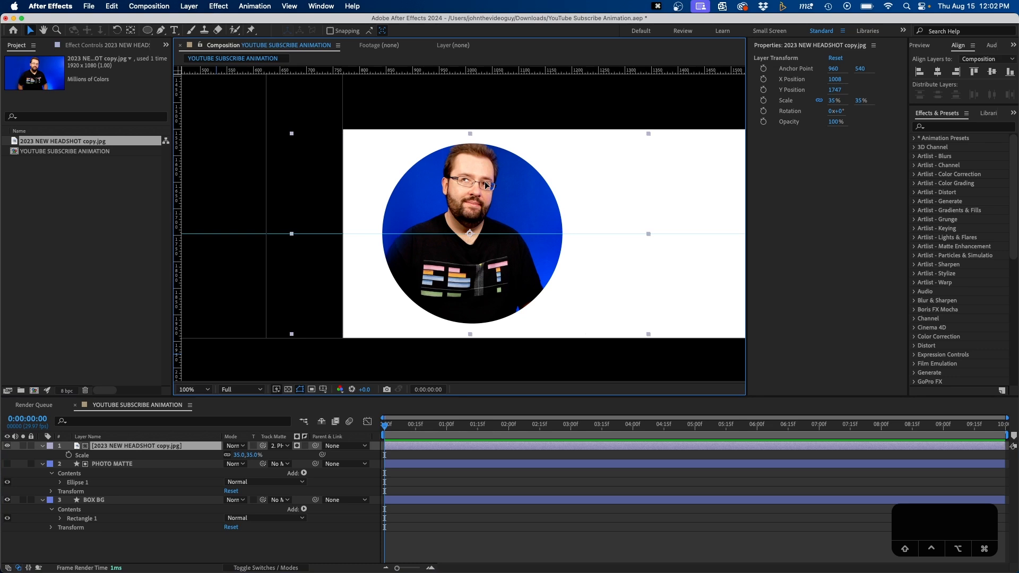
mouse_move(487, 185)
mouse_down()
mouse_move(514, 204)
mouse_move(494, 194)
mouse_up()
click(333, 267)
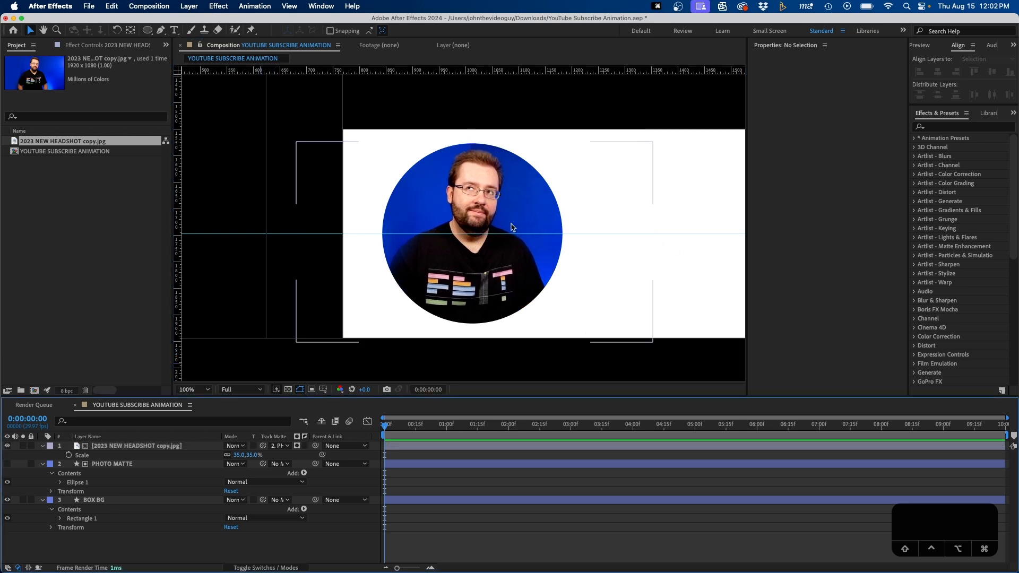
Step: Duplicate the PHOTO MATTE layer, move the copy above the headshot layer and rename it PHOTO STROKE
click(104, 464)
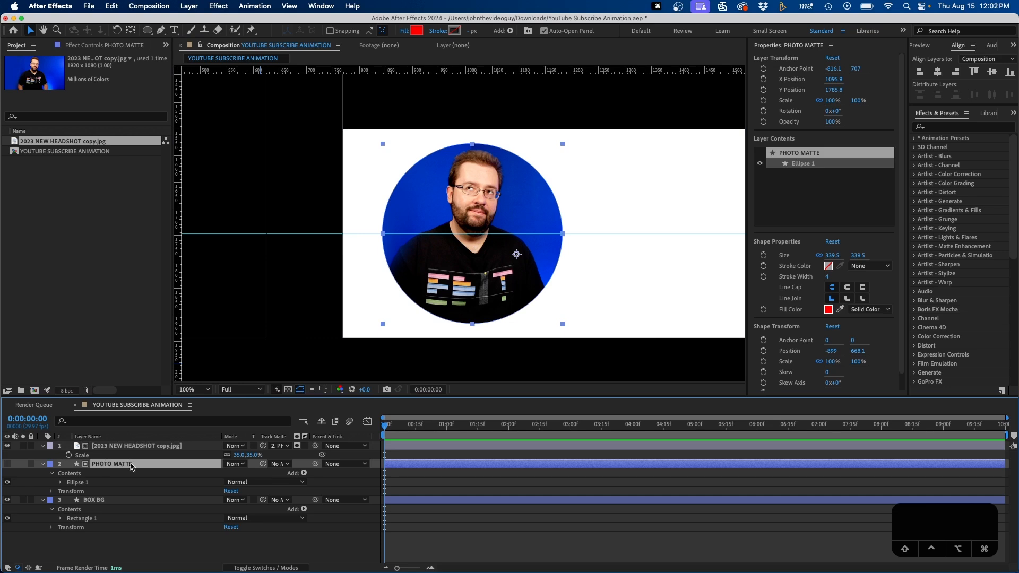
key(super+d)
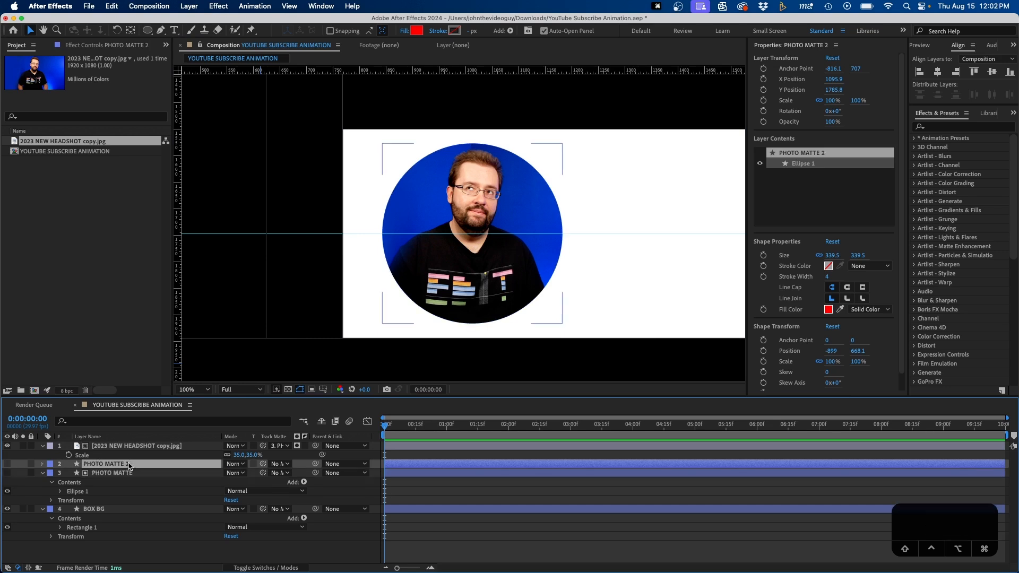
drag(113, 465, 112, 447)
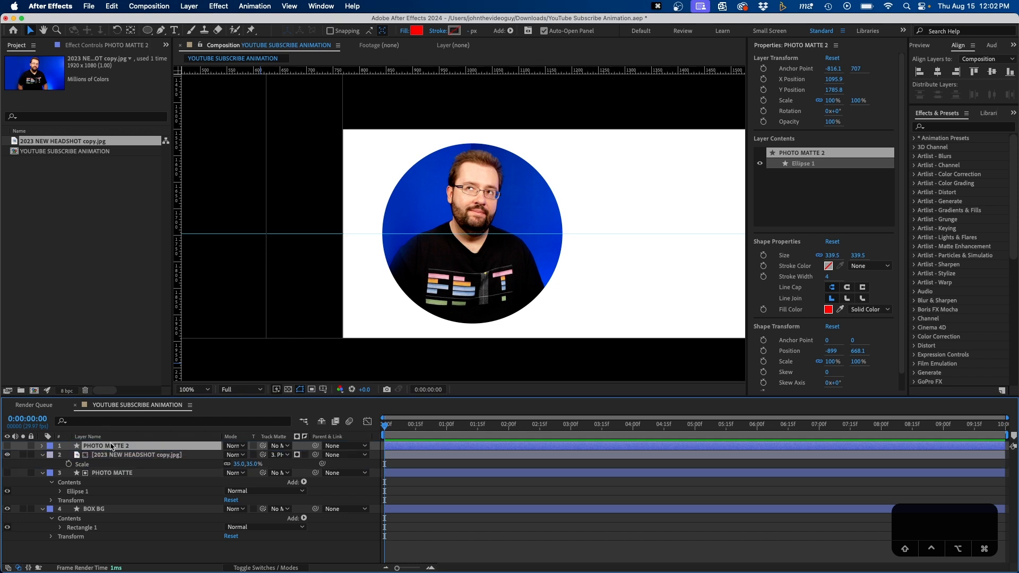
key(Return)
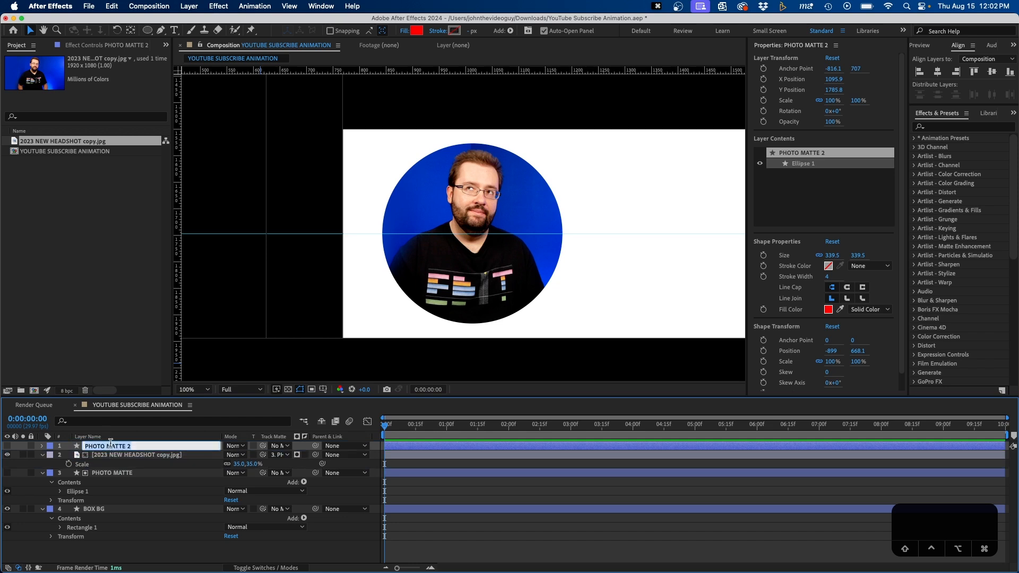
text(PHOTO STROKE)
key(Return)
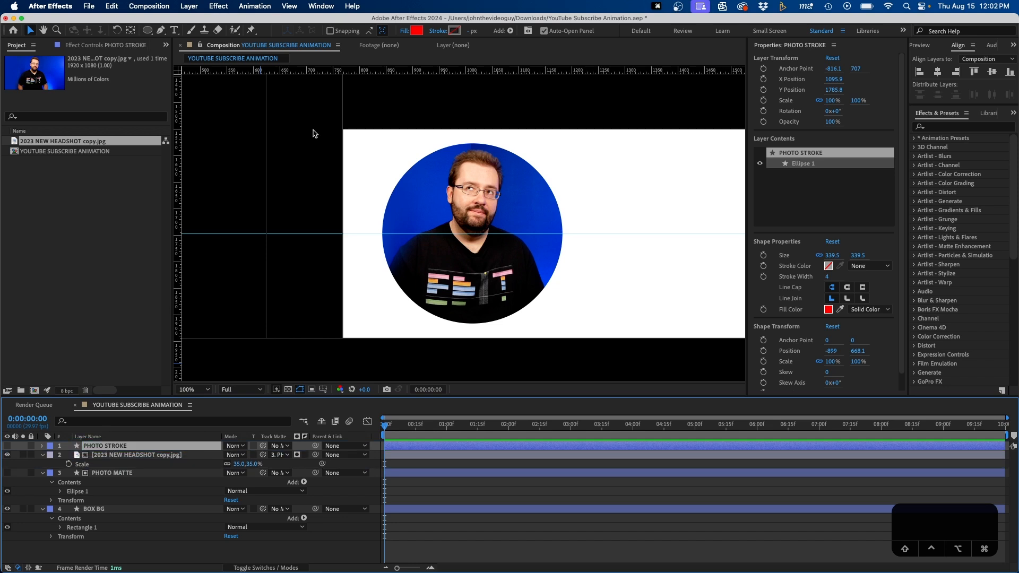
Step: Set the fill of the PHOTO STROKE layer's circle to None
click(405, 32)
click(286, 269)
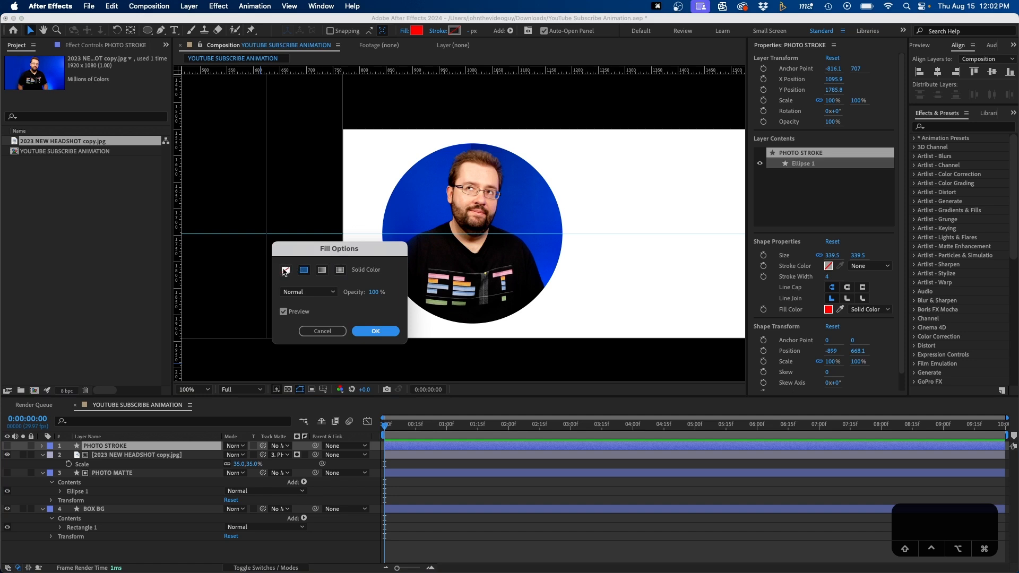
click(378, 331)
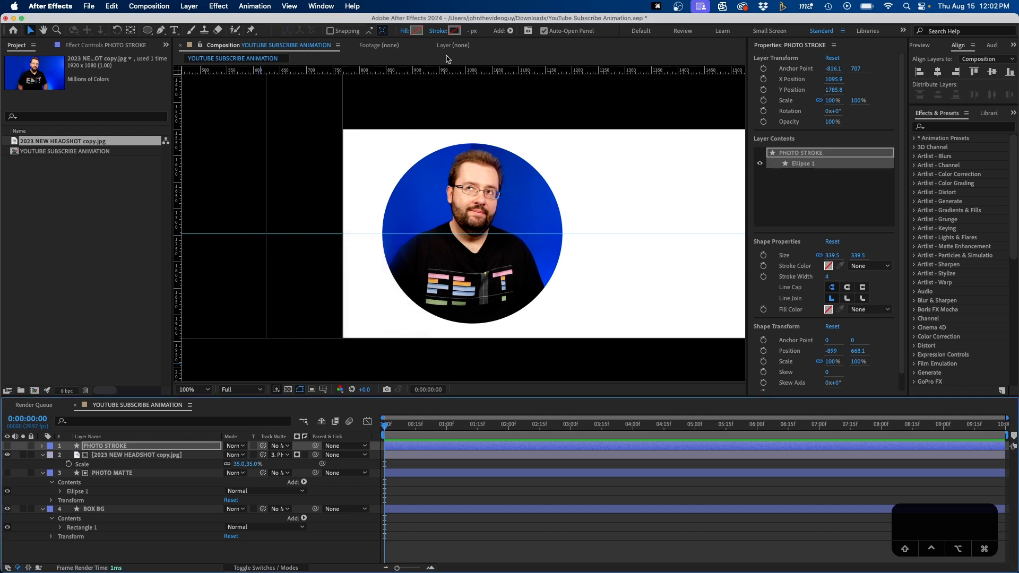
Step: Give the PHOTO STROKE circle a solid red 4 px stroke and turn on the layer's visibility
click(437, 33)
click(303, 270)
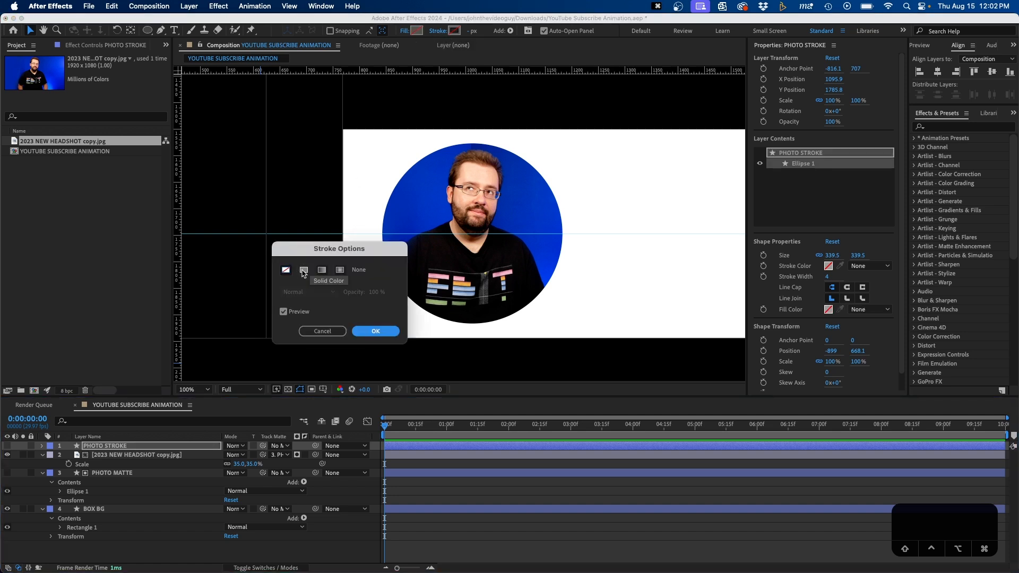
click(375, 331)
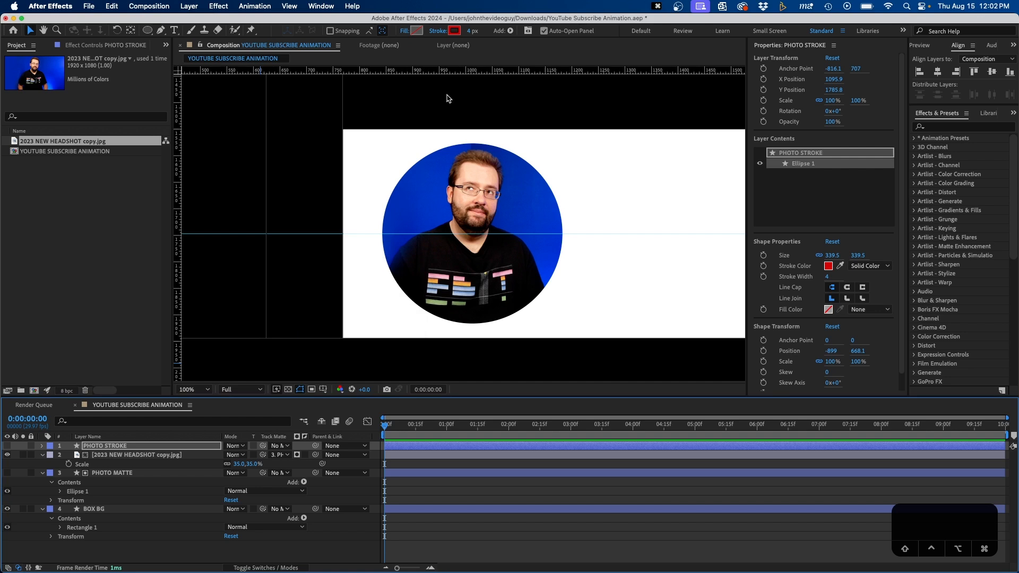
click(454, 31)
click(822, 225)
click(478, 33)
click(126, 554)
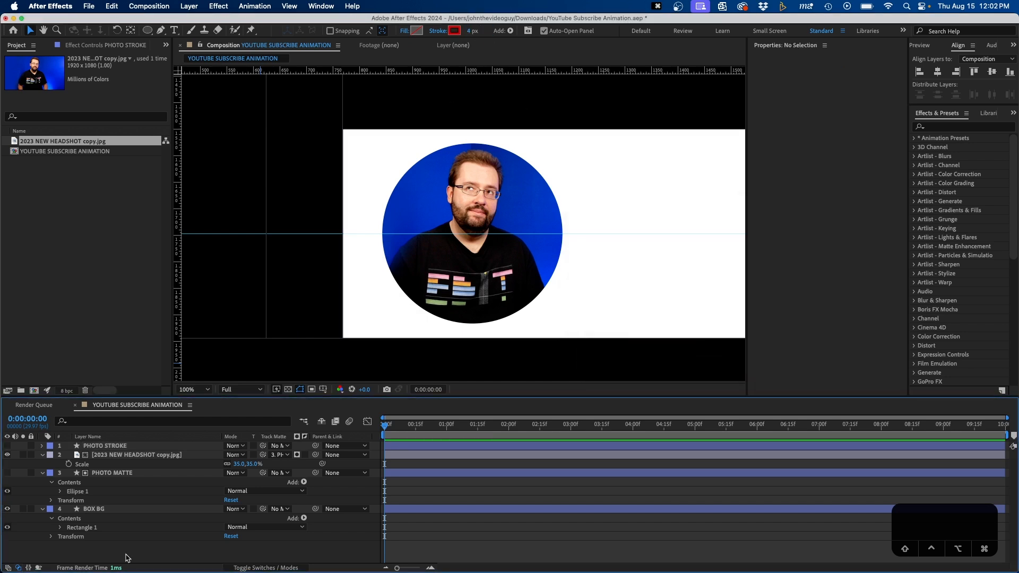
click(110, 447)
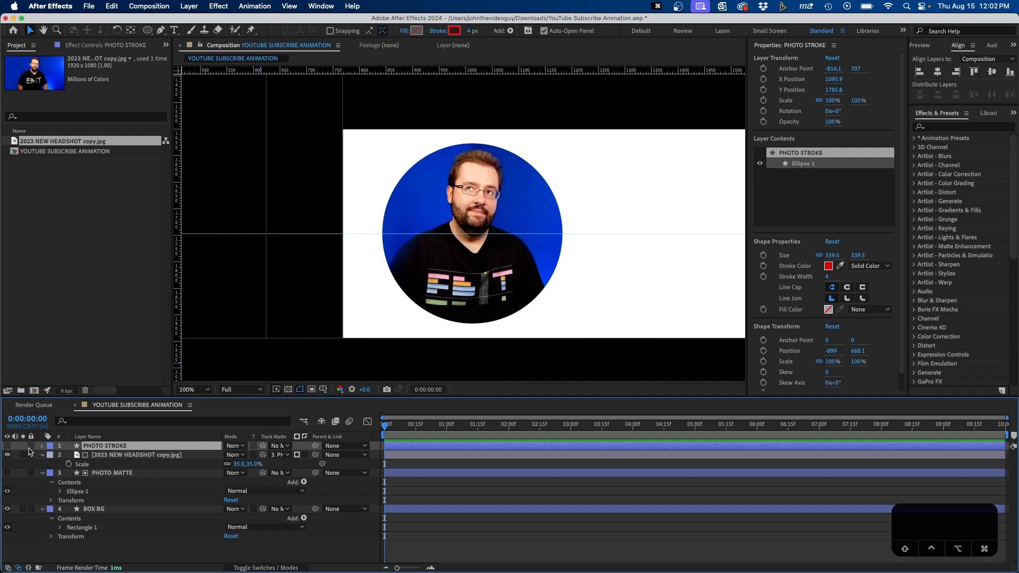
click(7, 446)
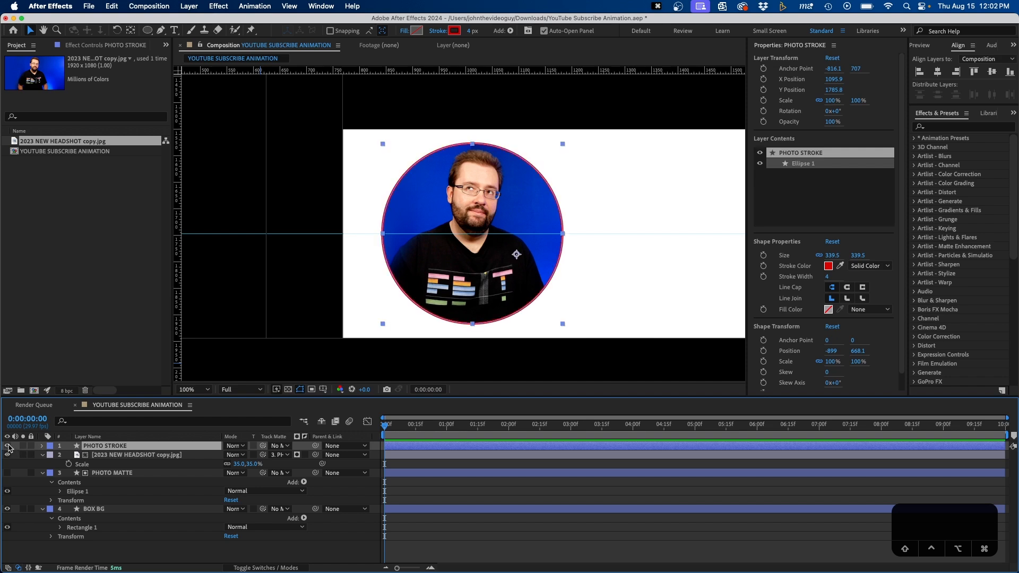
Step: Increase the ellipse path size of PHOTO STROKE to 357.5 so the ring leaves a gap around the photo
click(42, 447)
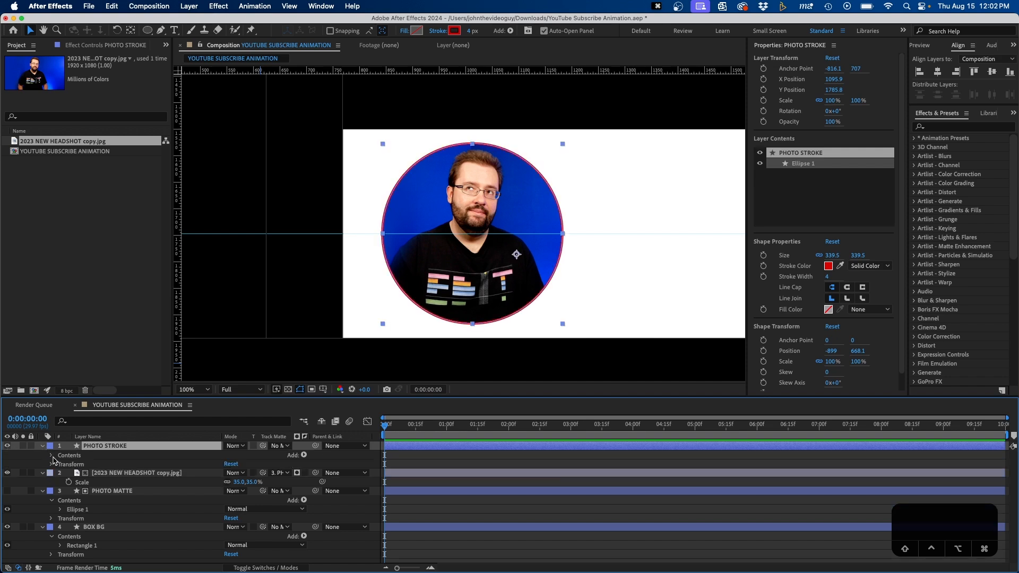
click(52, 456)
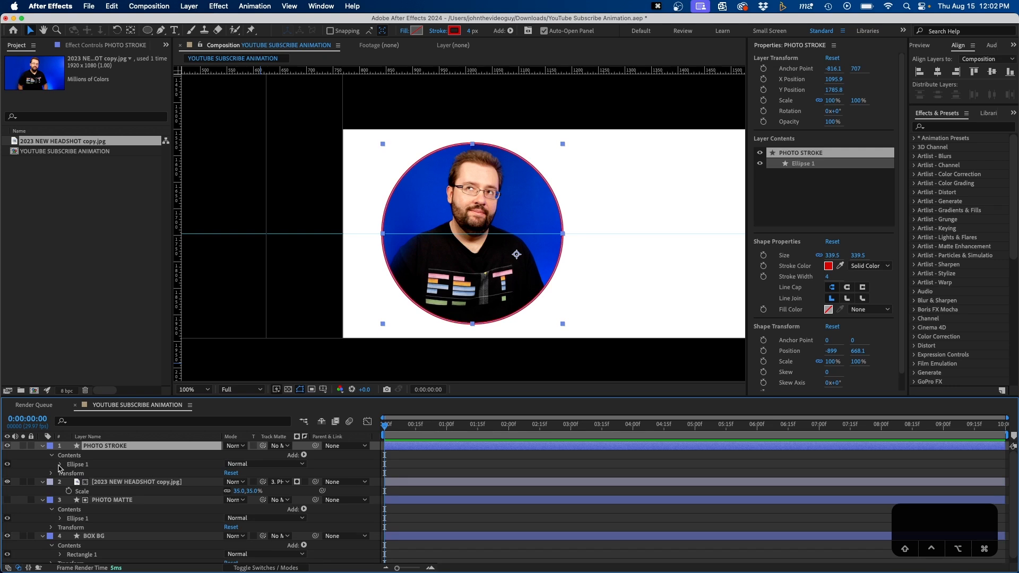
click(59, 465)
click(69, 474)
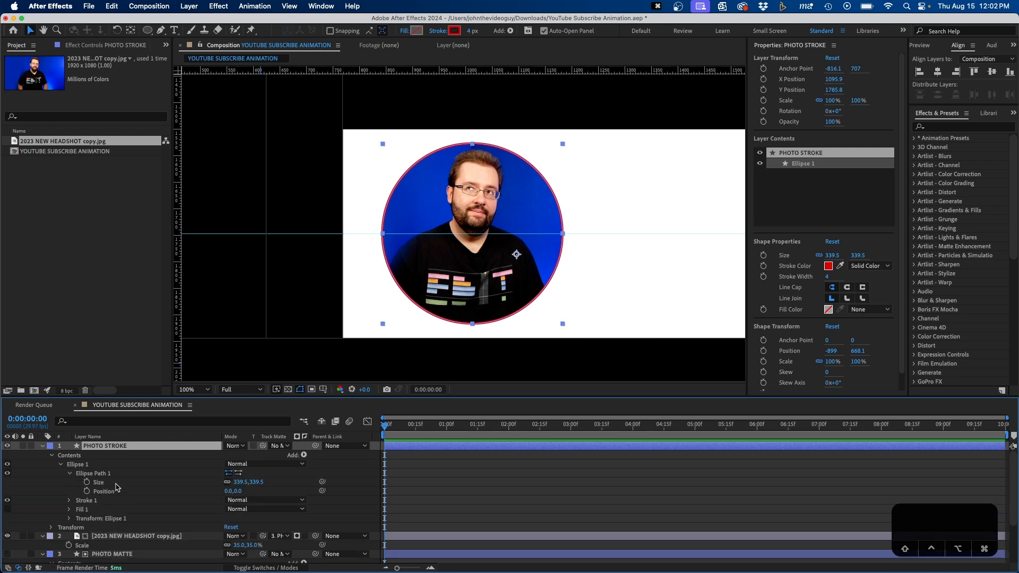
click(112, 483)
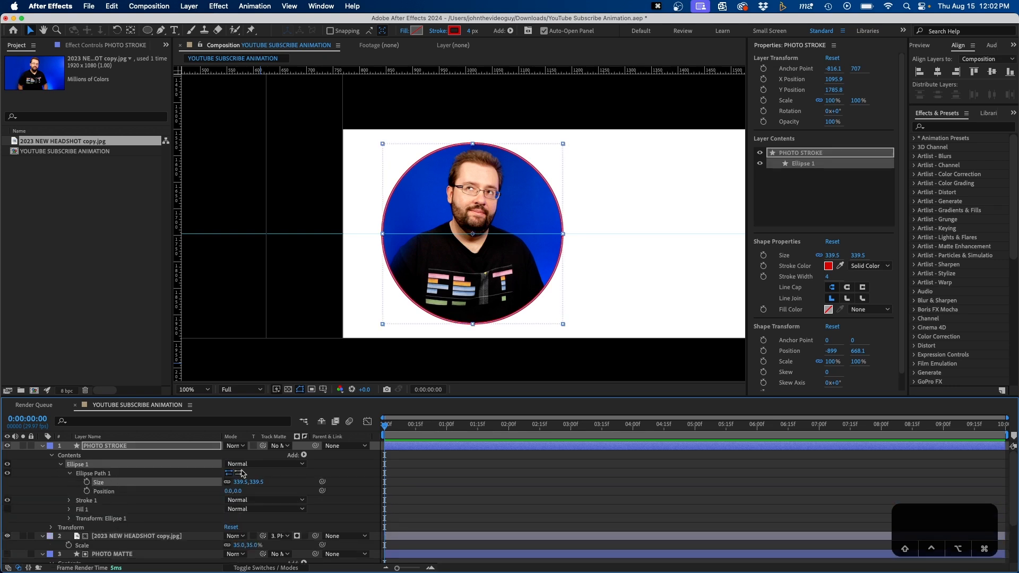
drag(240, 481, 247, 482)
click(525, 476)
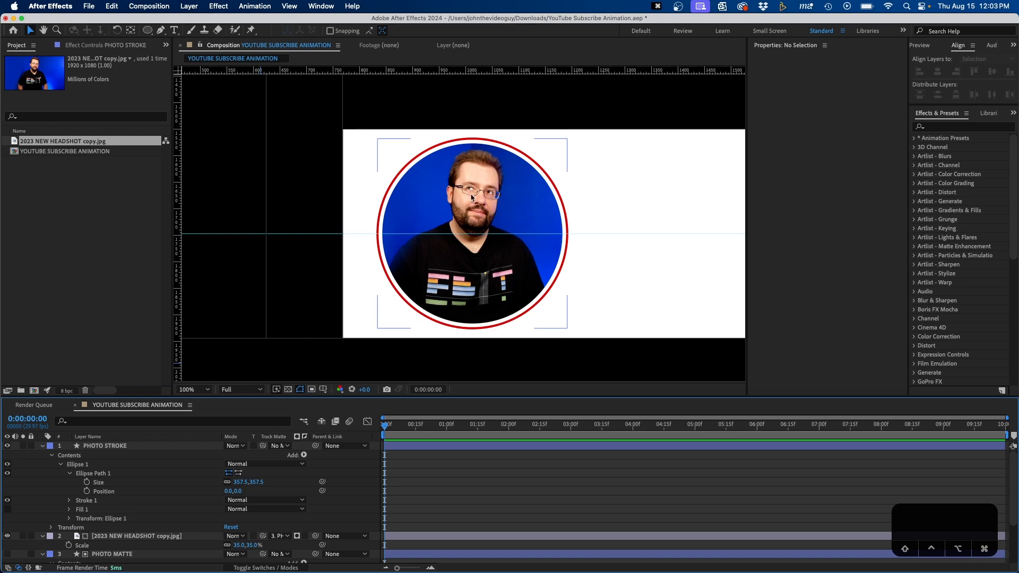
click(196, 389)
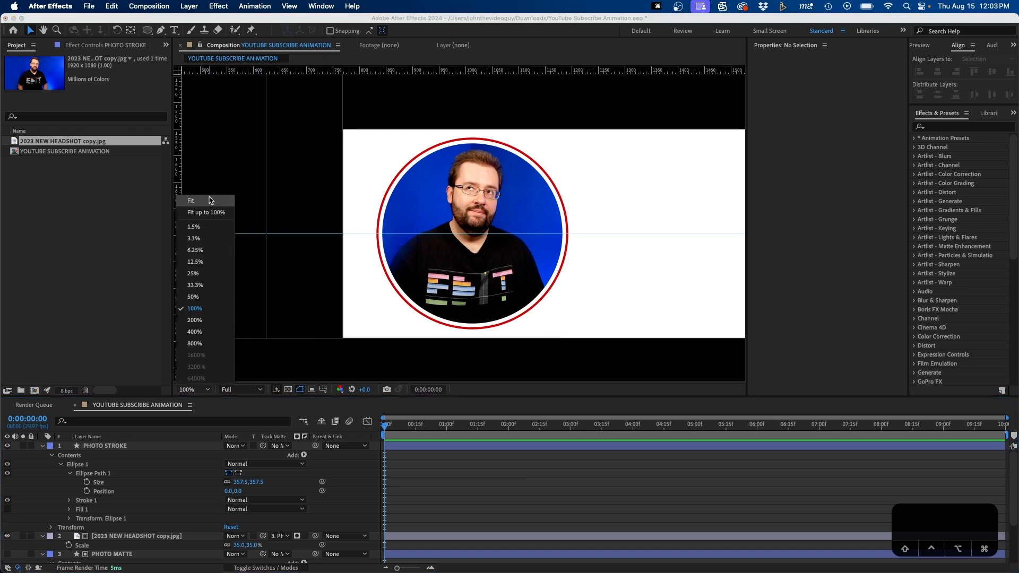
Step: Pre-compose the PHOTO STROKE, headshot and PHOTO MATTE layers into a new composition named PHOTO PRE-COMP
click(209, 200)
key(u)
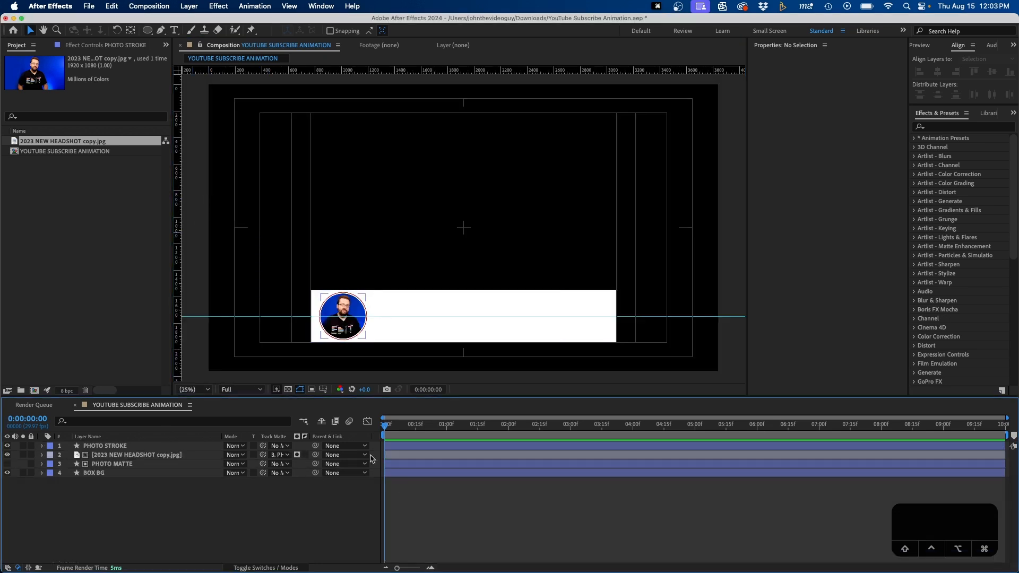
click(117, 445)
shift+click(113, 464)
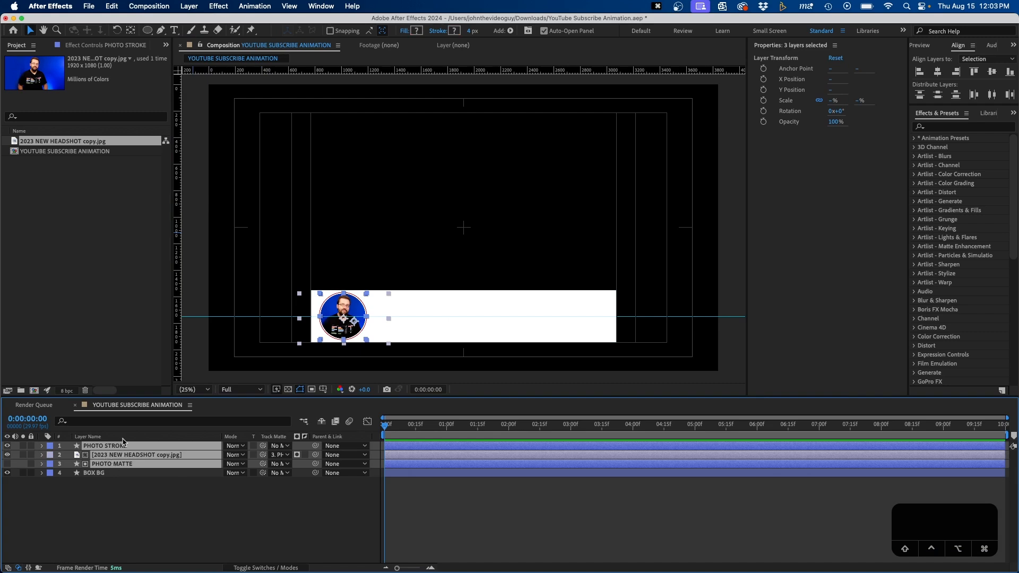
right_click(120, 455)
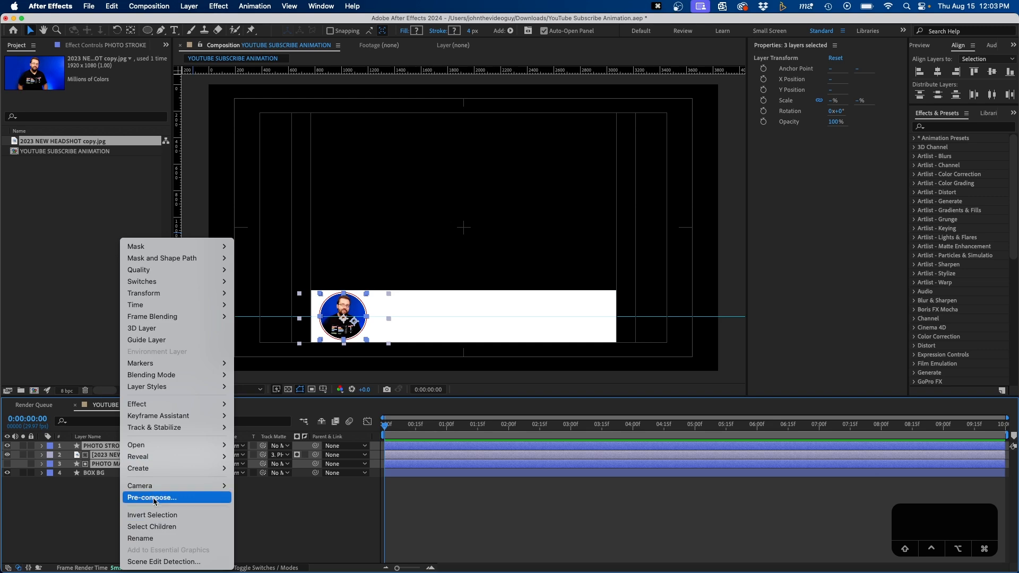
click(153, 499)
text(PHOTO)
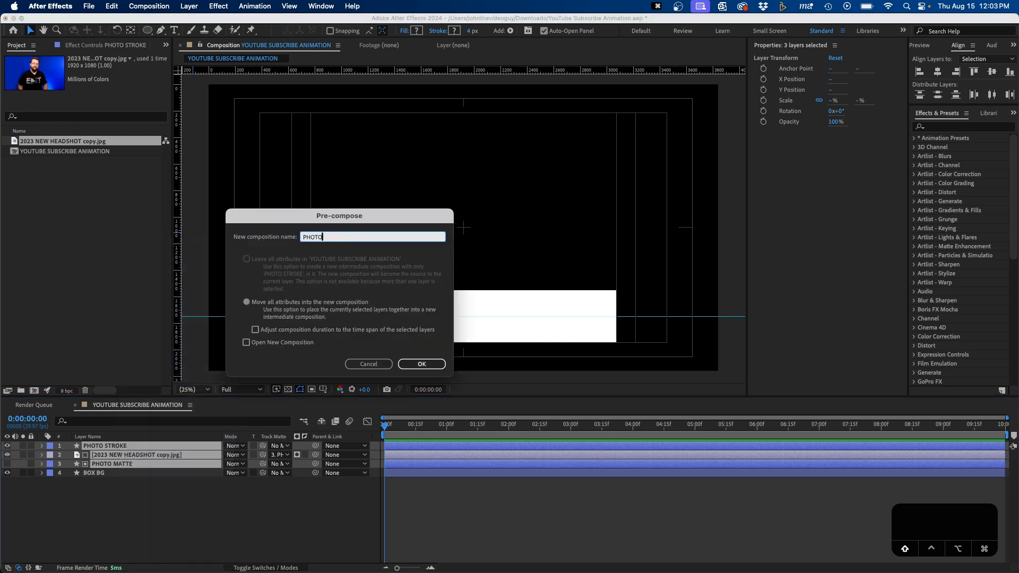
text( PRE-COMP)
key(Return)
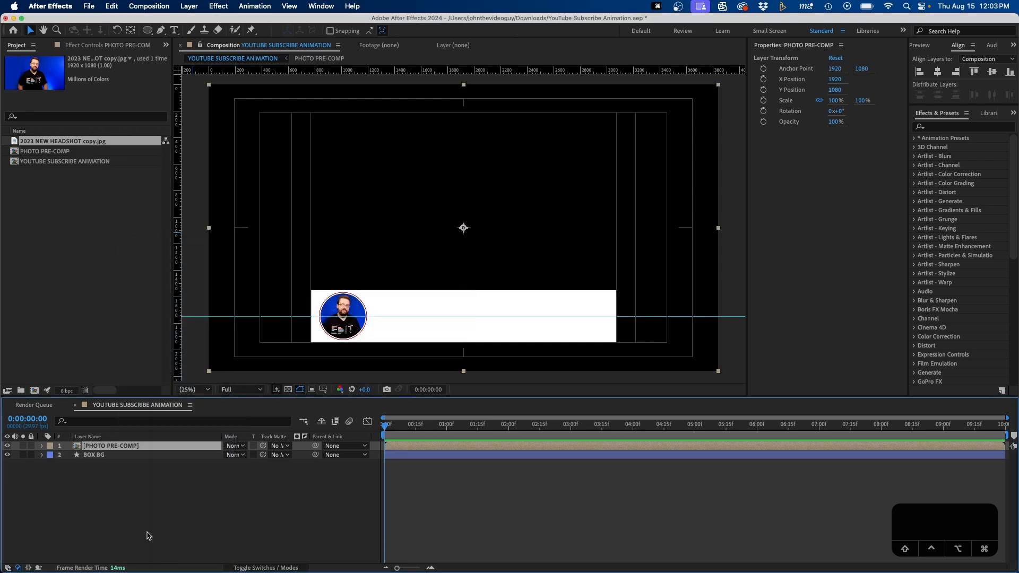
Step: Add a text layer reading JOHNTHEVIDEOGUY and place it on the white box beside the circular photo
click(174, 30)
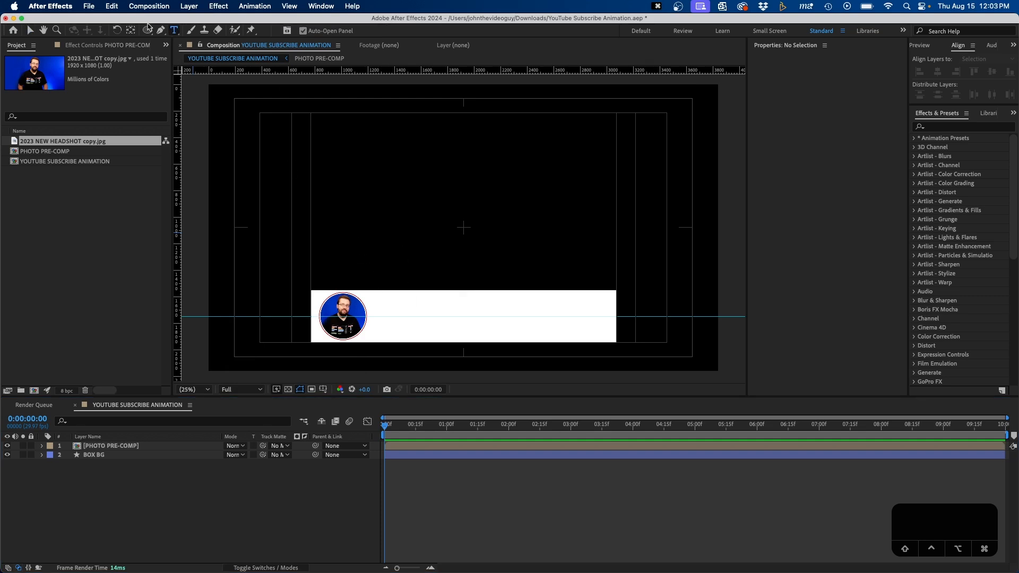
click(398, 245)
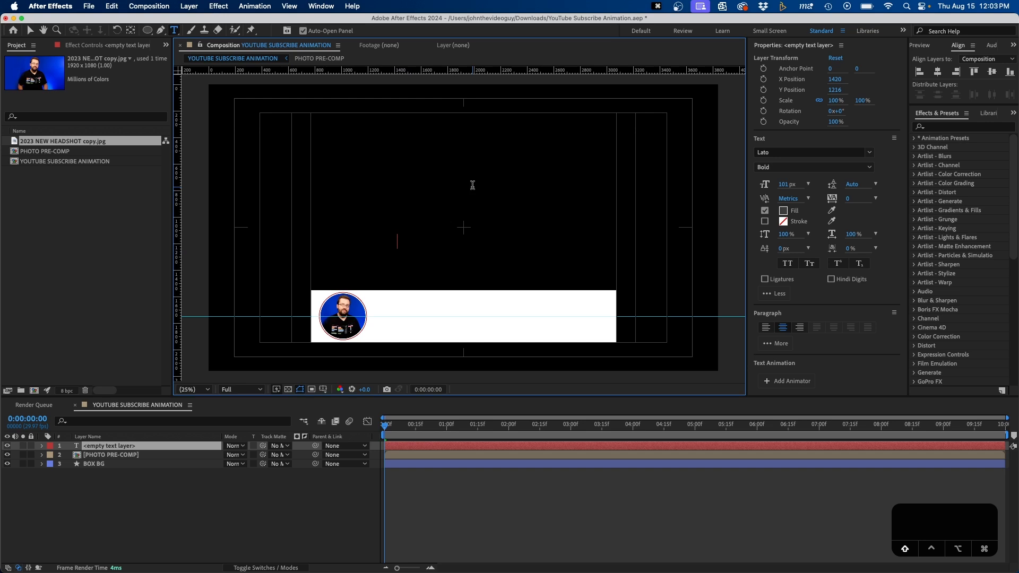
text(JOHNTHE)
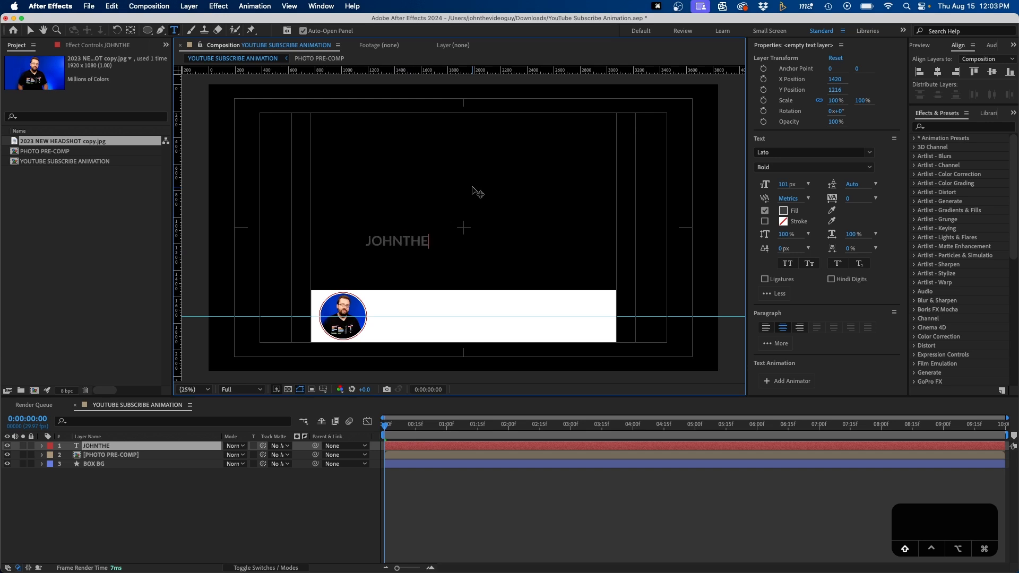
text(VIDEOGUY)
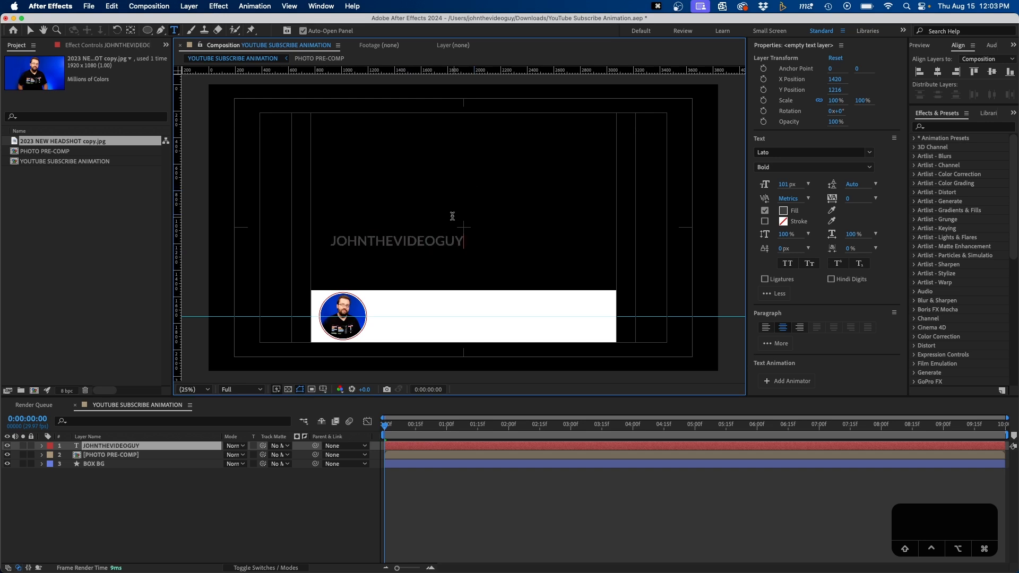
click(30, 31)
drag(350, 243, 398, 317)
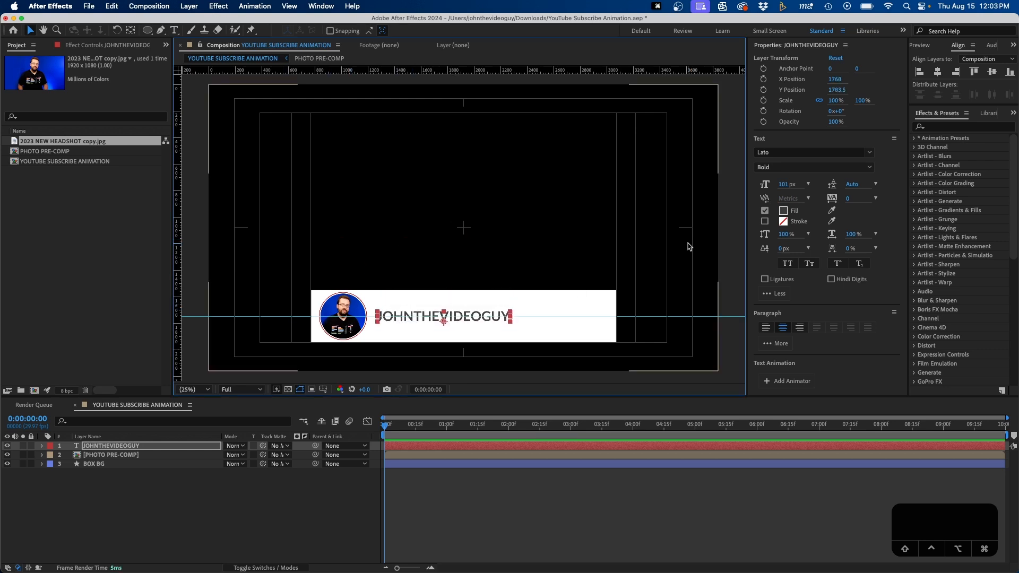
Step: Set the JOHNTHEVIDEOGUY text's font size to 85 px and its paragraph alignment to left
click(784, 183)
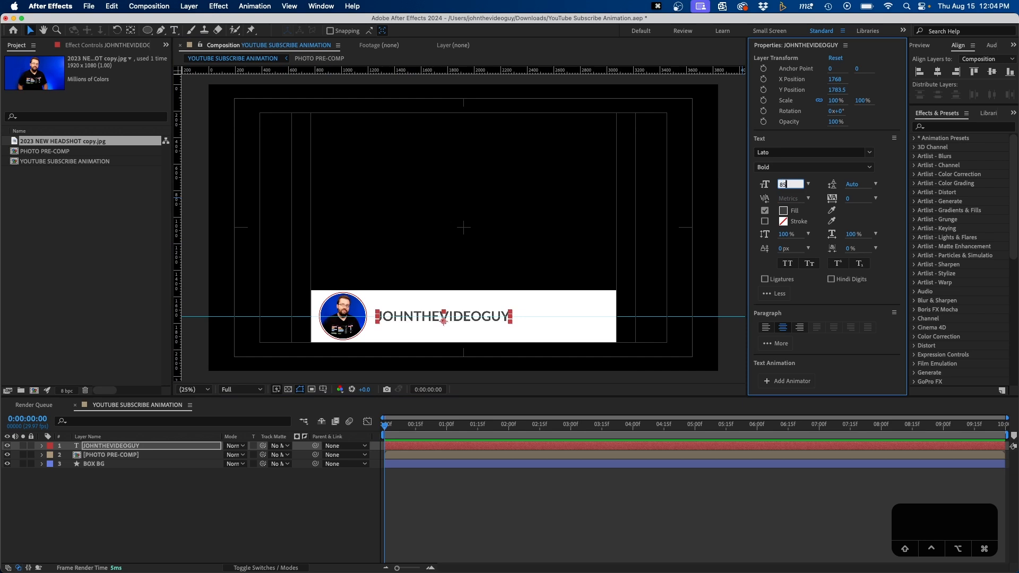
text(85)
key(Return)
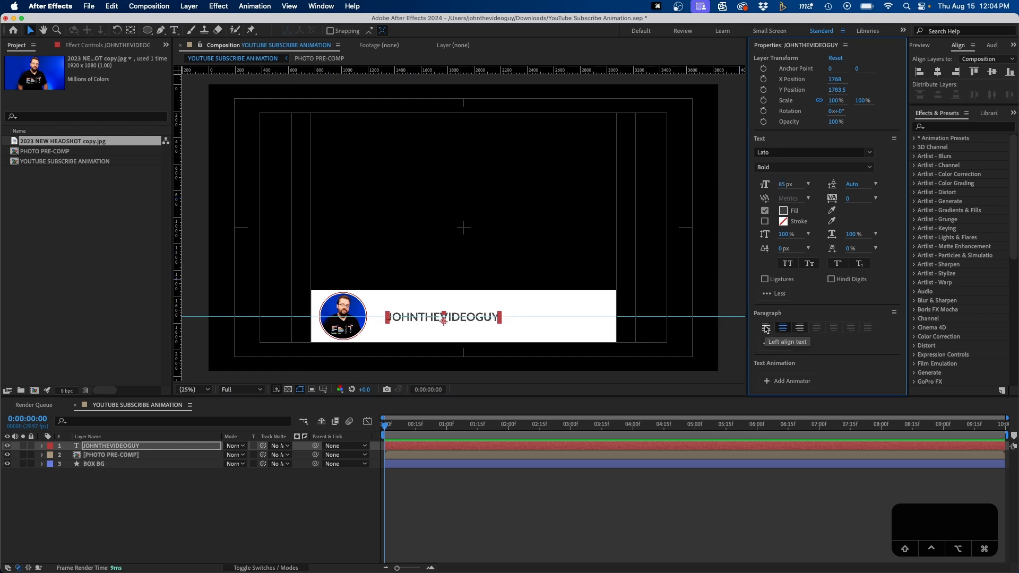
click(766, 328)
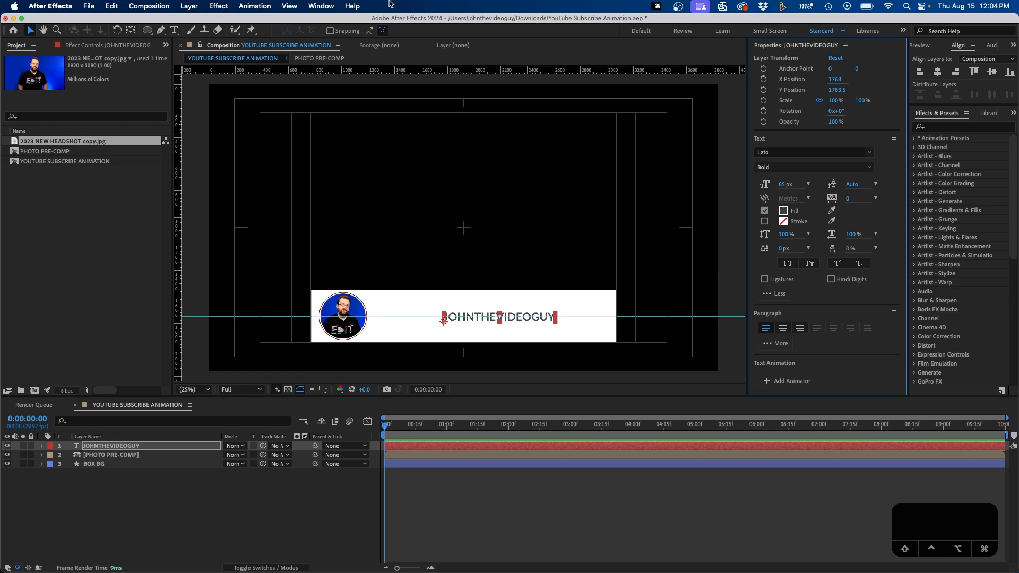
Step: Move the JOHNTHEVIDEOGUY text back beside the photo, to about X 1276, Y 1777.7, and deselect it
click(320, 7)
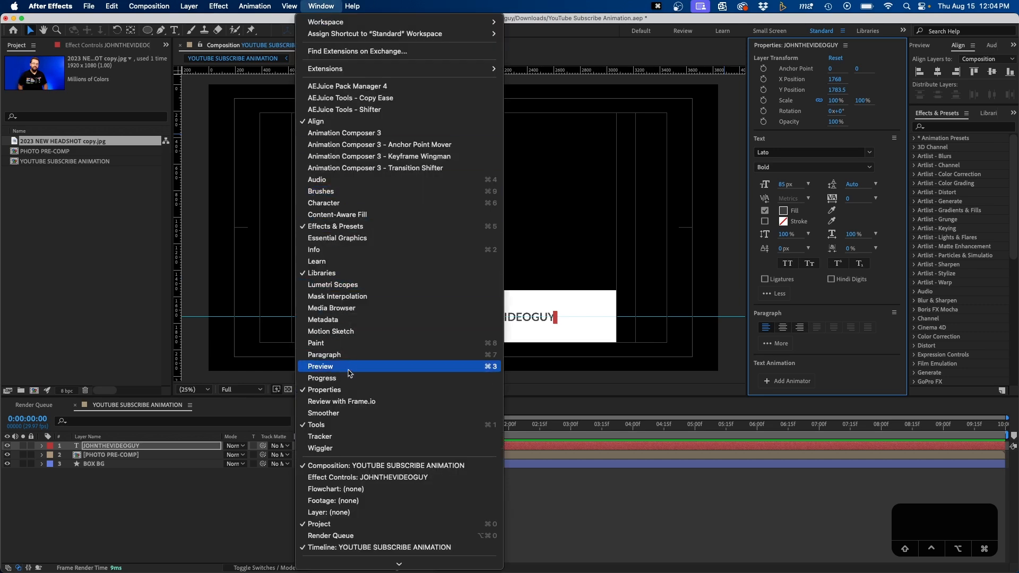
click(599, 494)
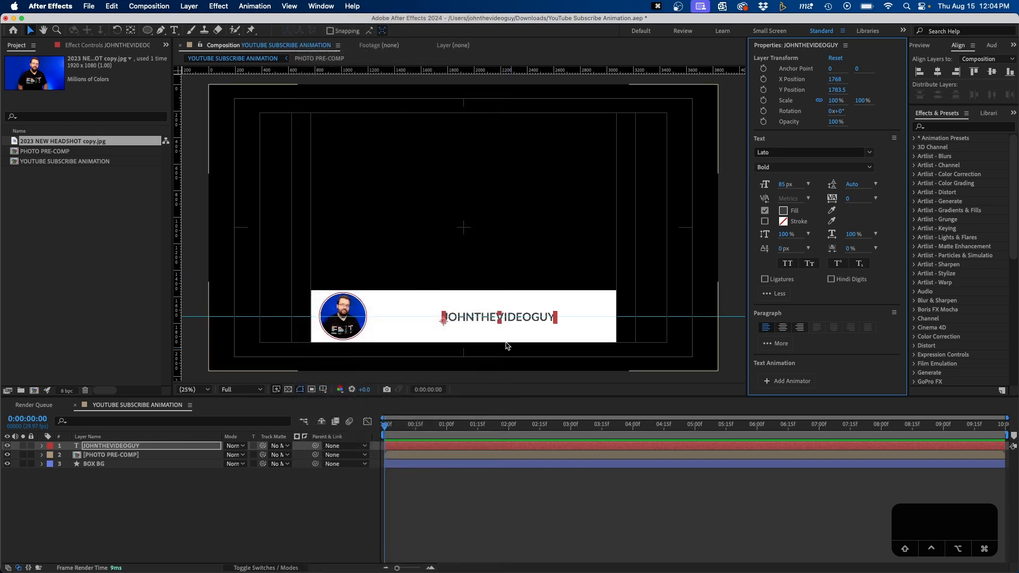
drag(525, 323, 459, 321)
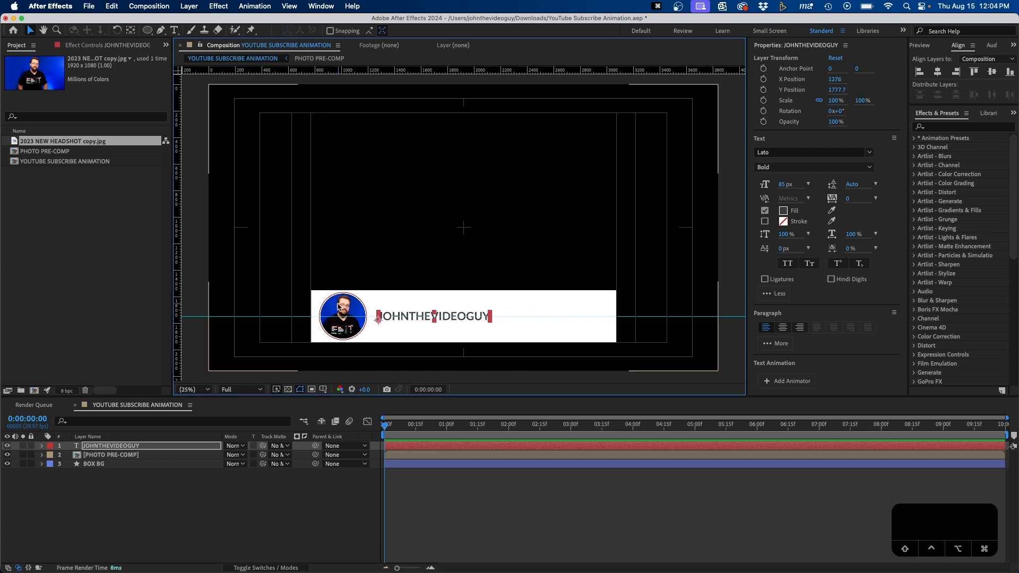
click(296, 509)
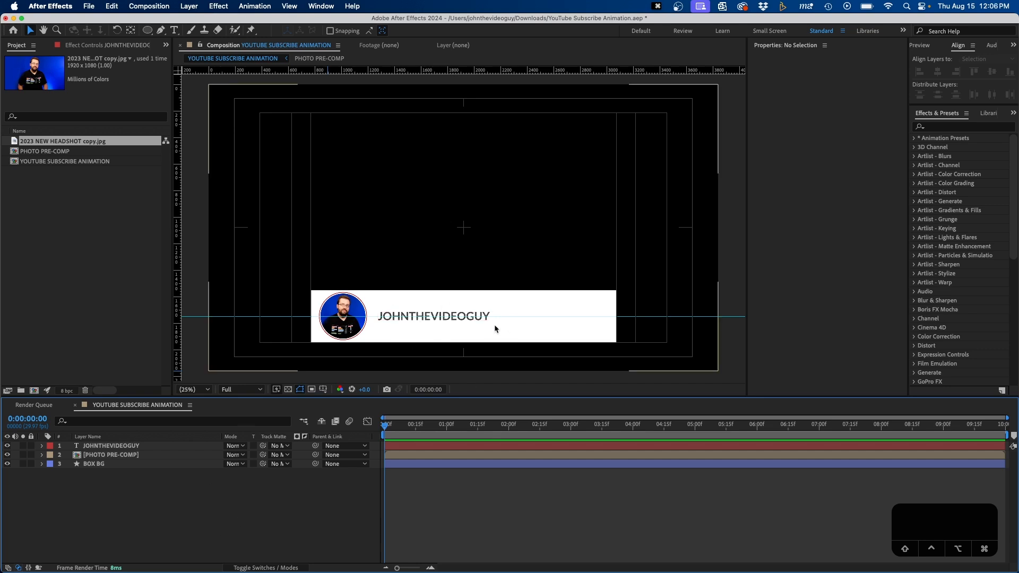
Step: Draw a solid red rectangle without a stroke, about 627 × 133 px, on the white box after the channel name
click(147, 30)
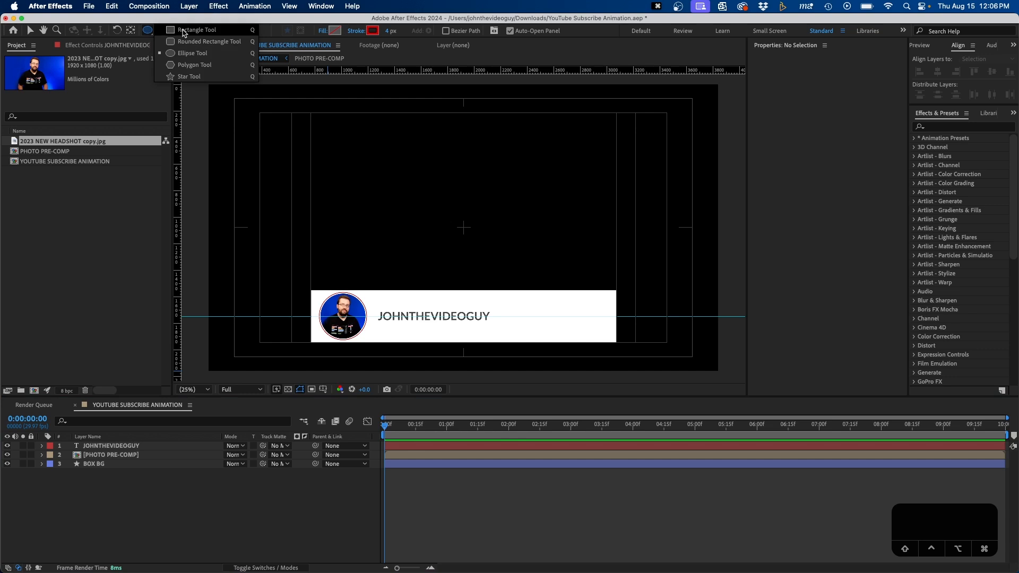
click(204, 31)
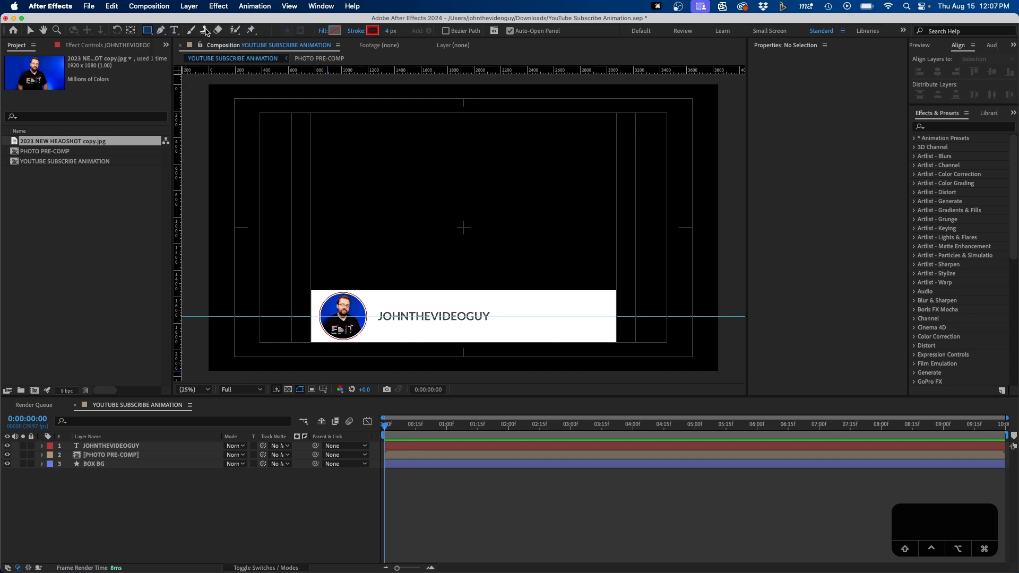
click(322, 31)
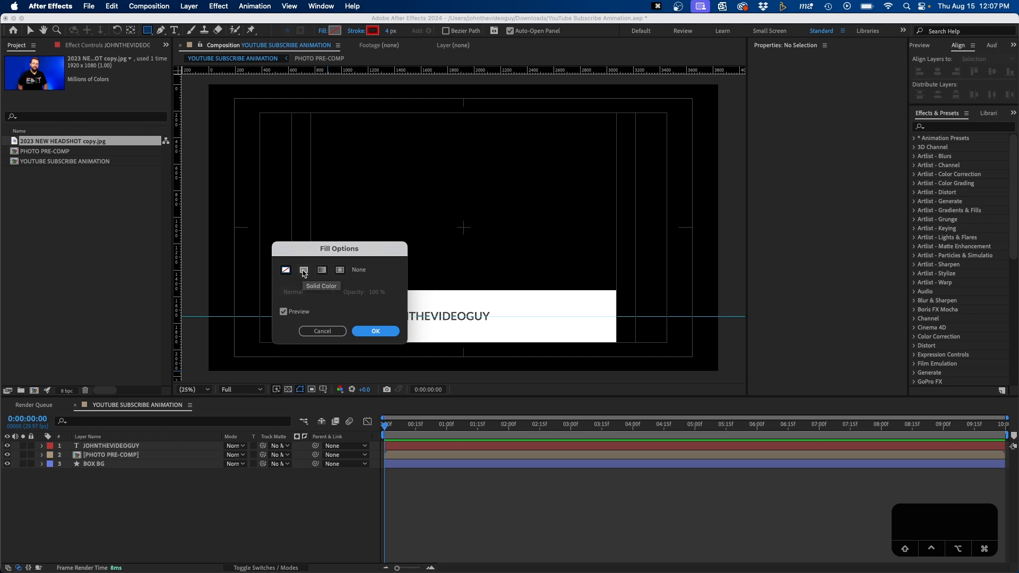
click(304, 271)
click(375, 330)
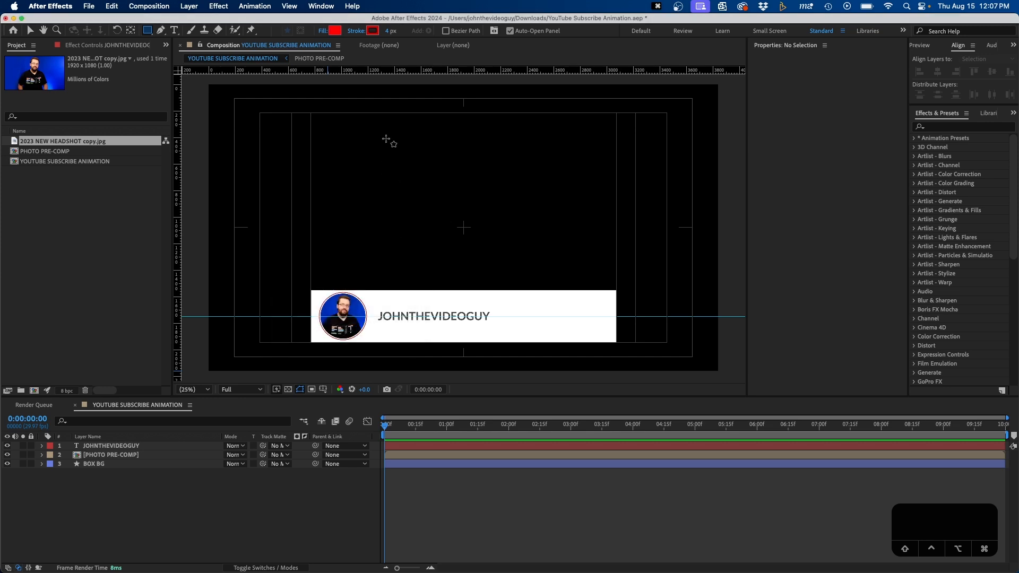
click(355, 33)
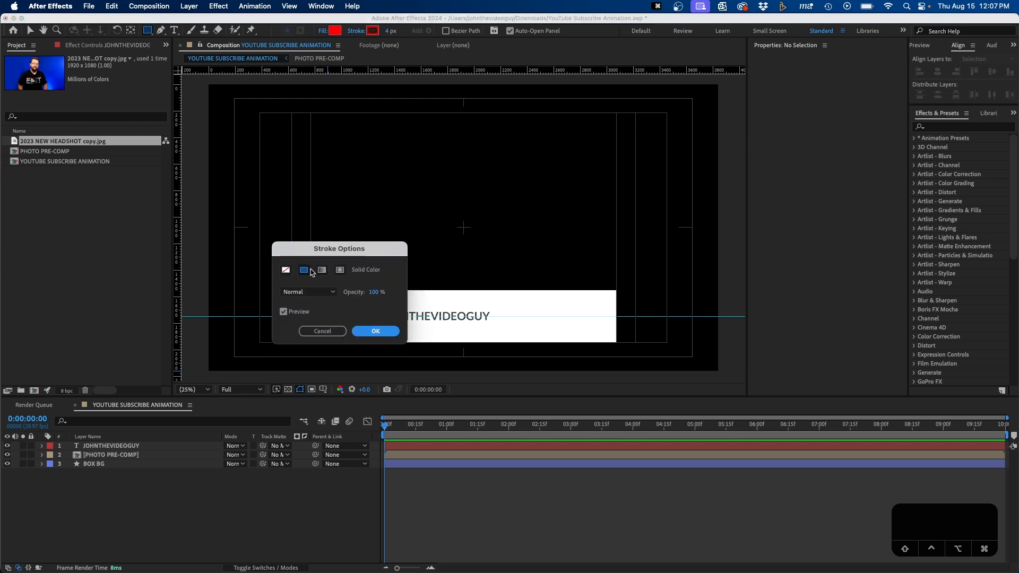
click(285, 271)
click(376, 331)
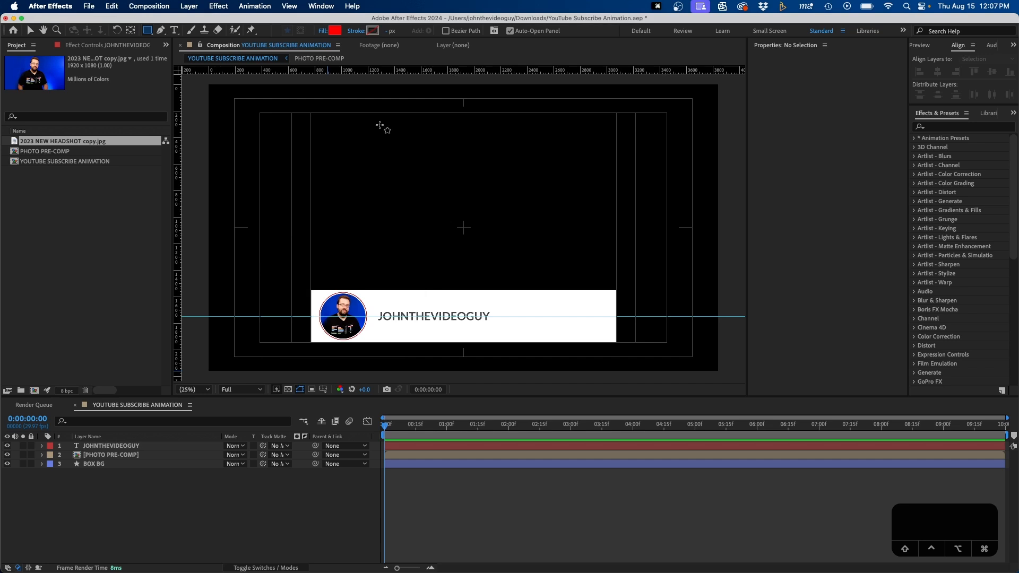
drag(496, 308, 580, 325)
Step: Shift the red rectangle slightly away from the channel name and centre it vertically on the horizontal guide
click(57, 30)
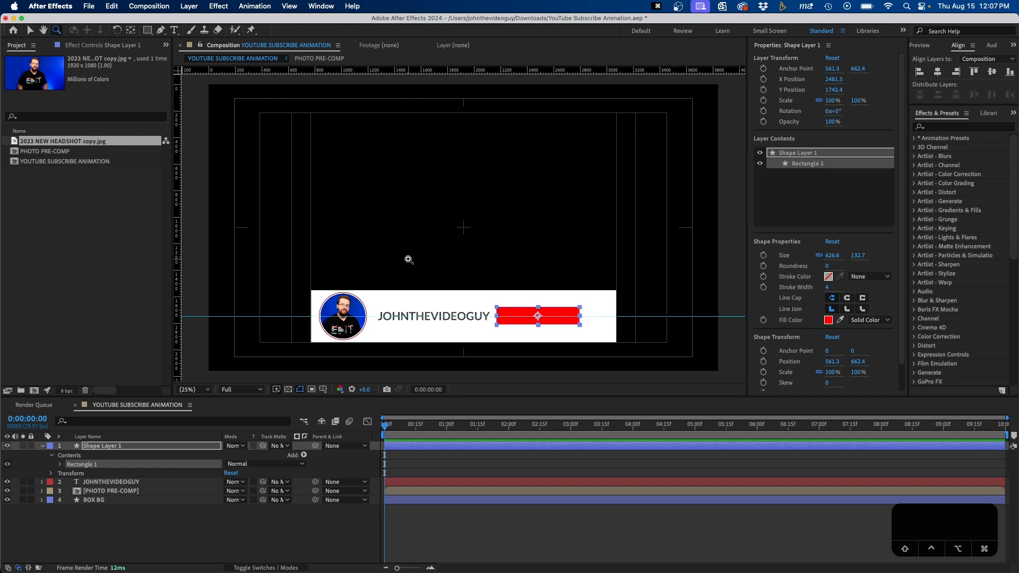
drag(483, 301, 598, 340)
key(v)
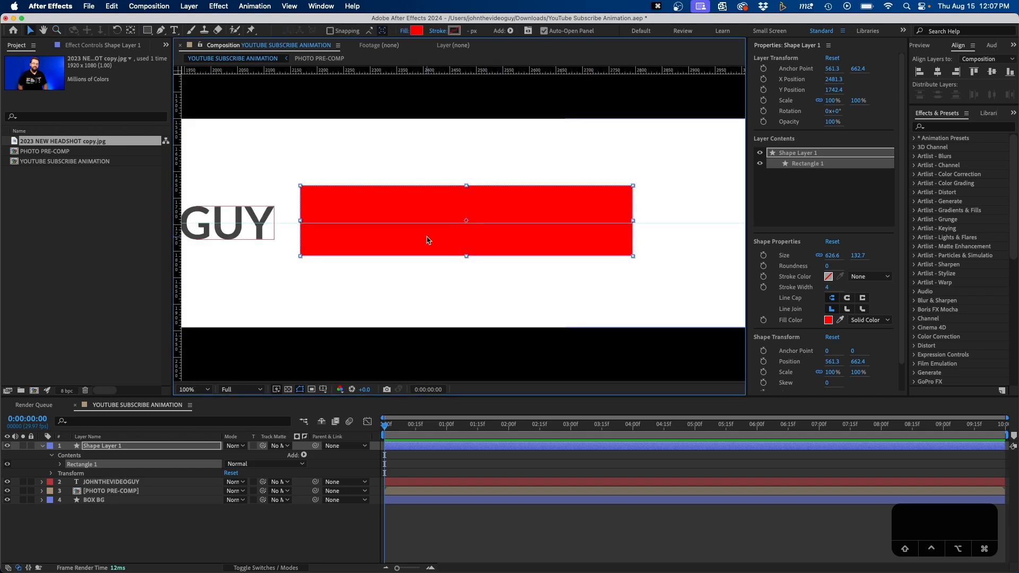
drag(426, 237, 446, 237)
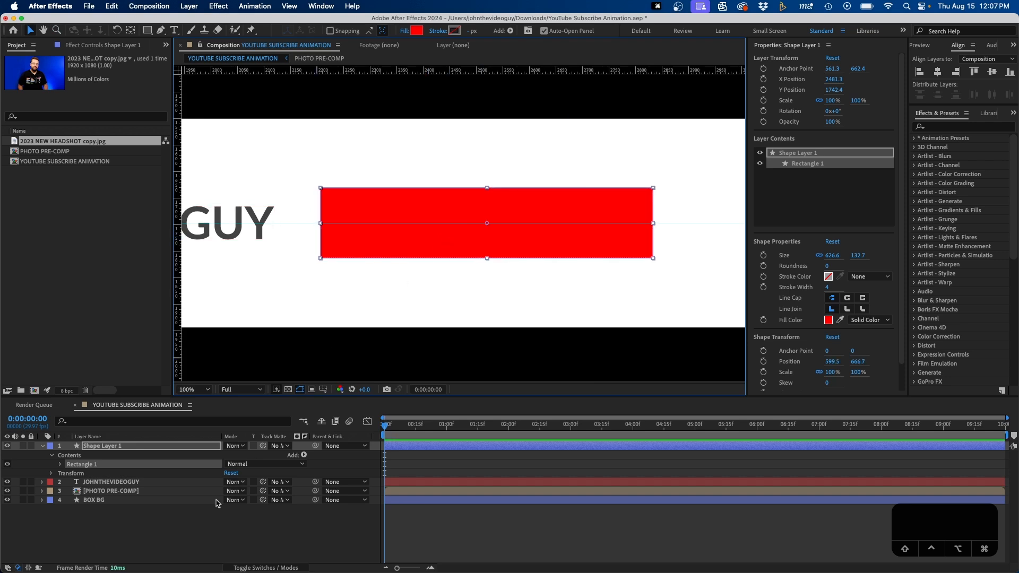
click(218, 521)
Step: Rename the red rectangle's shape layer as SUBSCRIBE BOX
click(431, 204)
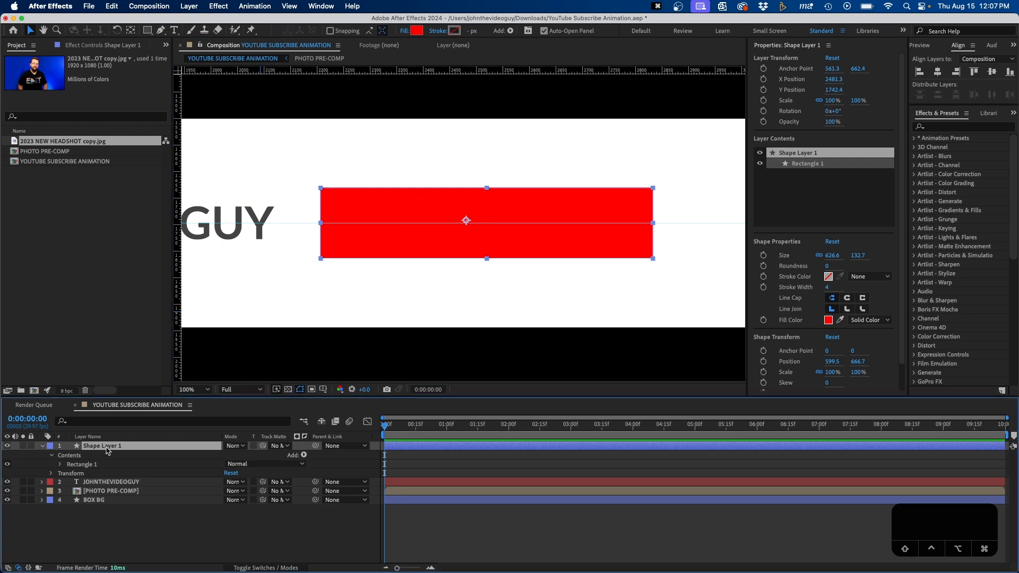
key(Return)
text(SUBSCRIBE BO)
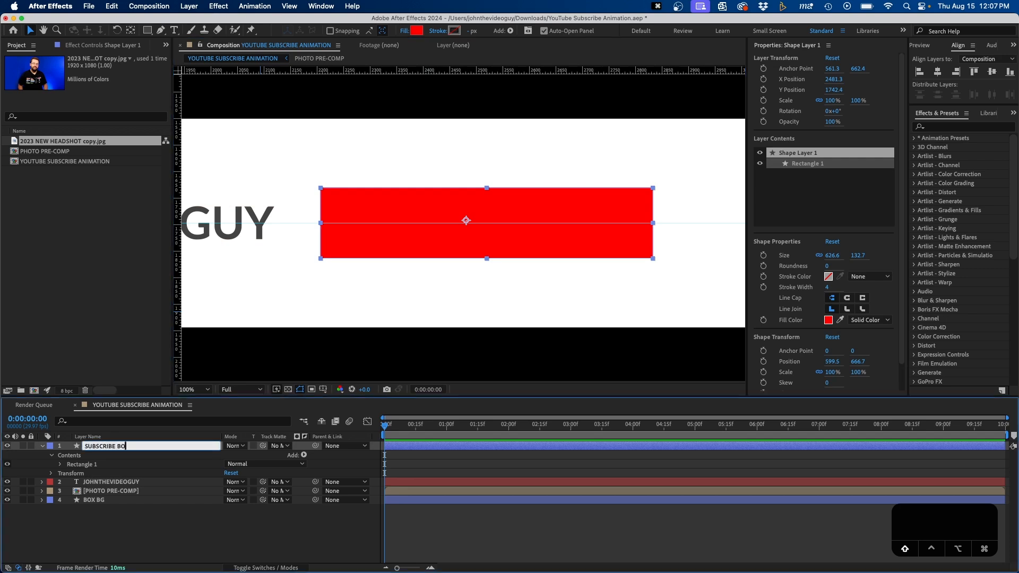
text(X)
key(Return)
Step: Add a text layer reading SUBSCRIBE above the red box and select its text
click(174, 30)
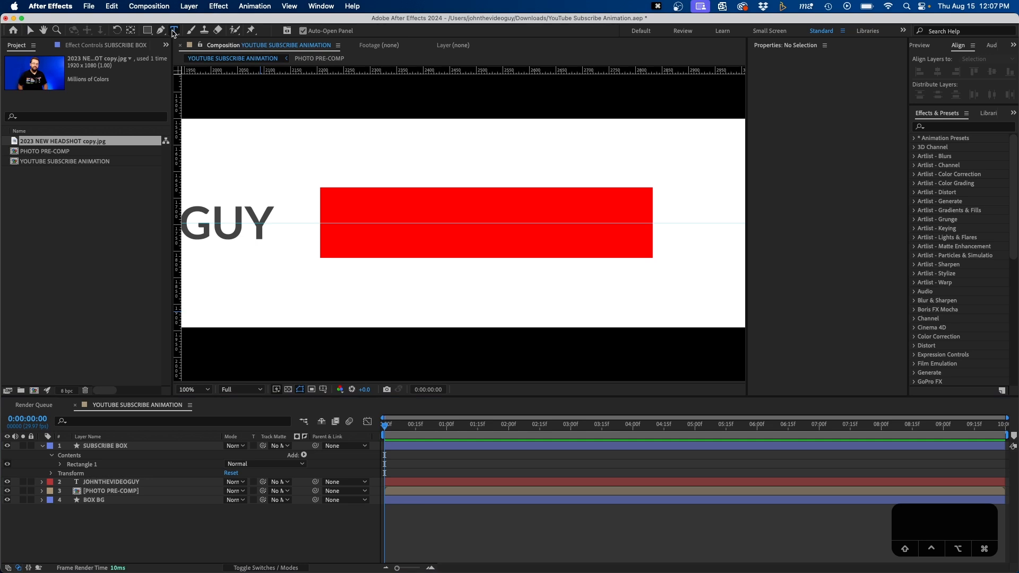
click(355, 131)
text(SUBSCRIBE)
double_click(430, 115)
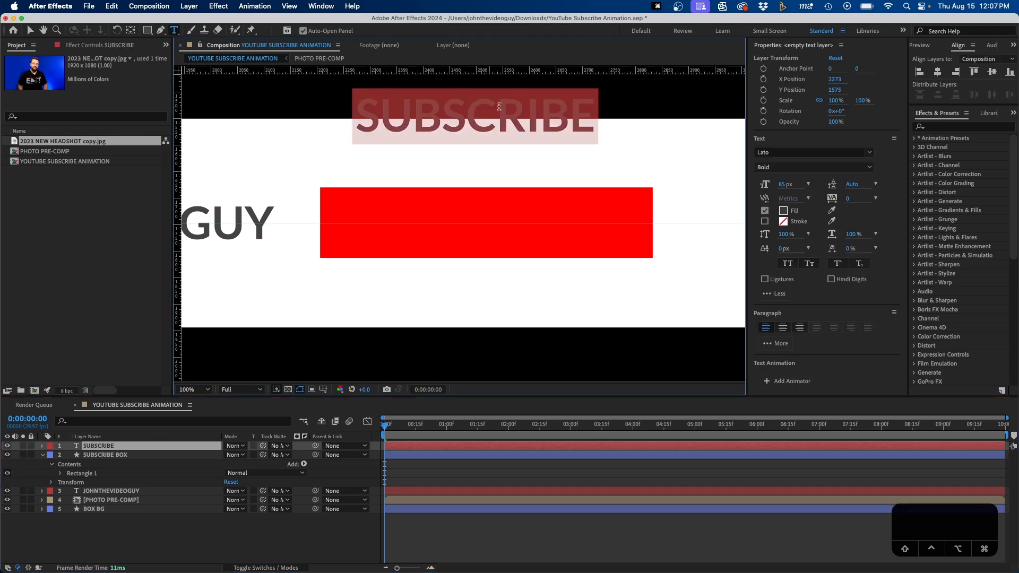
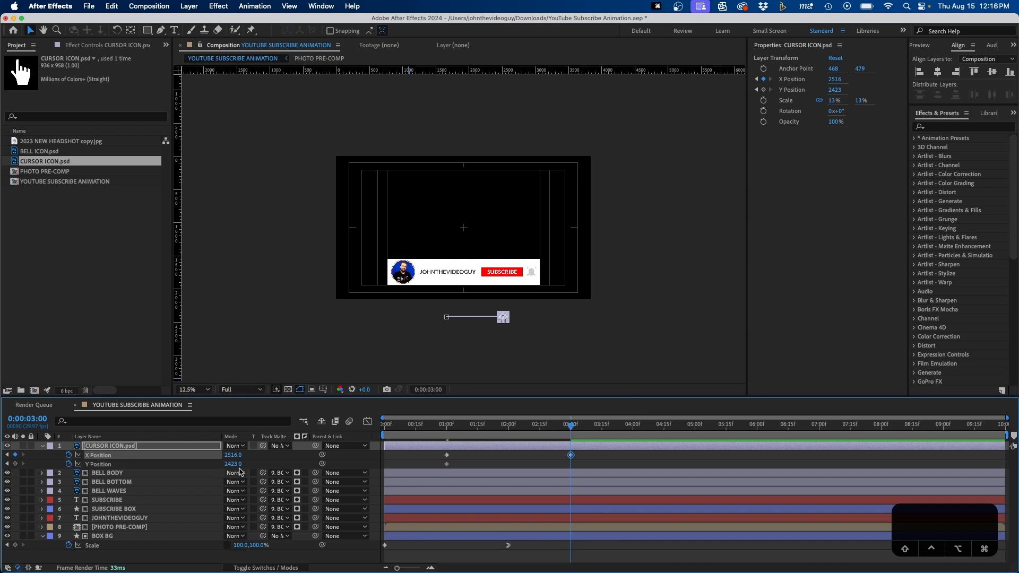
Step: At 3 seconds, keyframe the cursor icon's position over the SUBSCRIBE button at X 2528, Y 1835
key(Return)
drag(2, 451, 0, 452)
drag(233, 464, 151, 457)
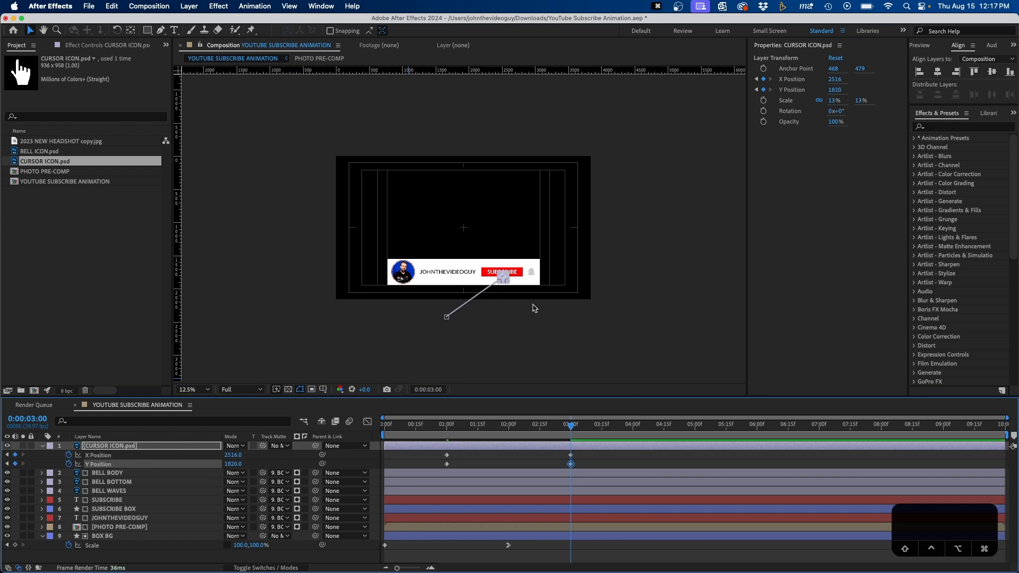
key(z)
drag(474, 259, 550, 303)
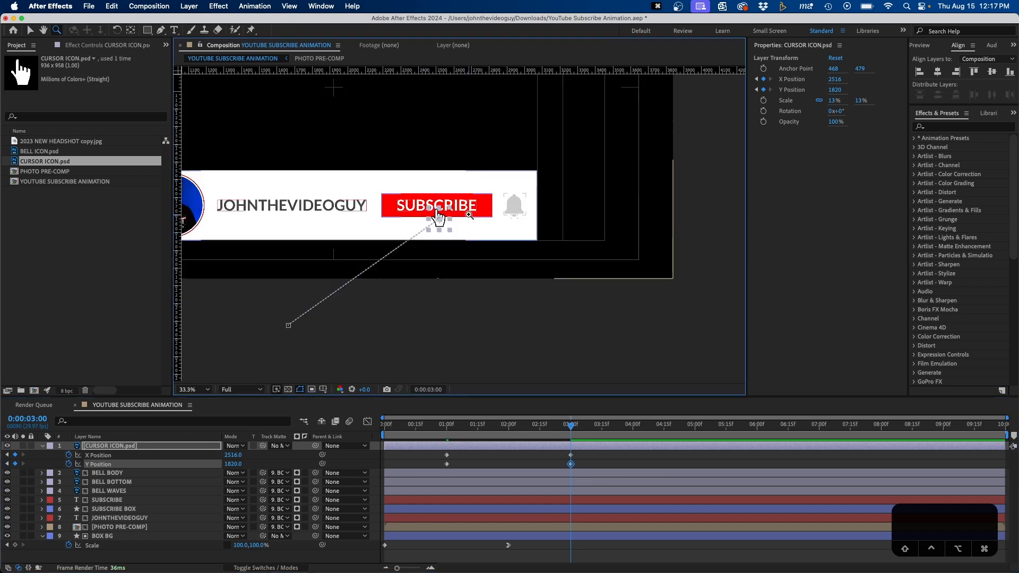
key(v)
drag(439, 224, 442, 228)
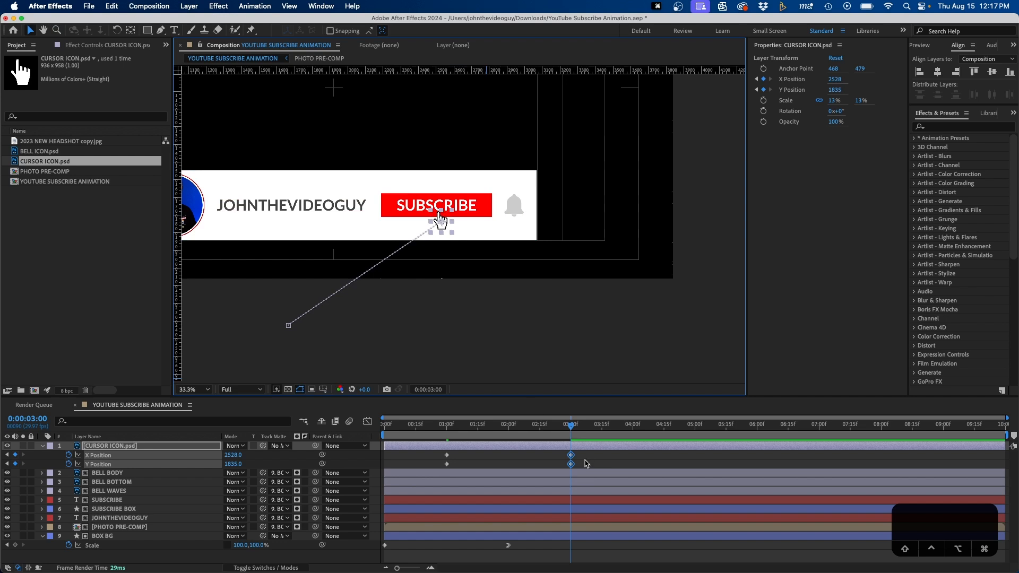
Step: Apply Easy Ease In to the cursor icon's X and Y Position keyframes at 3 seconds
mouse_move(542, 431)
mouse_down()
mouse_move(441, 427)
mouse_move(573, 427)
mouse_move(486, 427)
mouse_move(540, 428)
mouse_up()
mouse_move(571, 457)
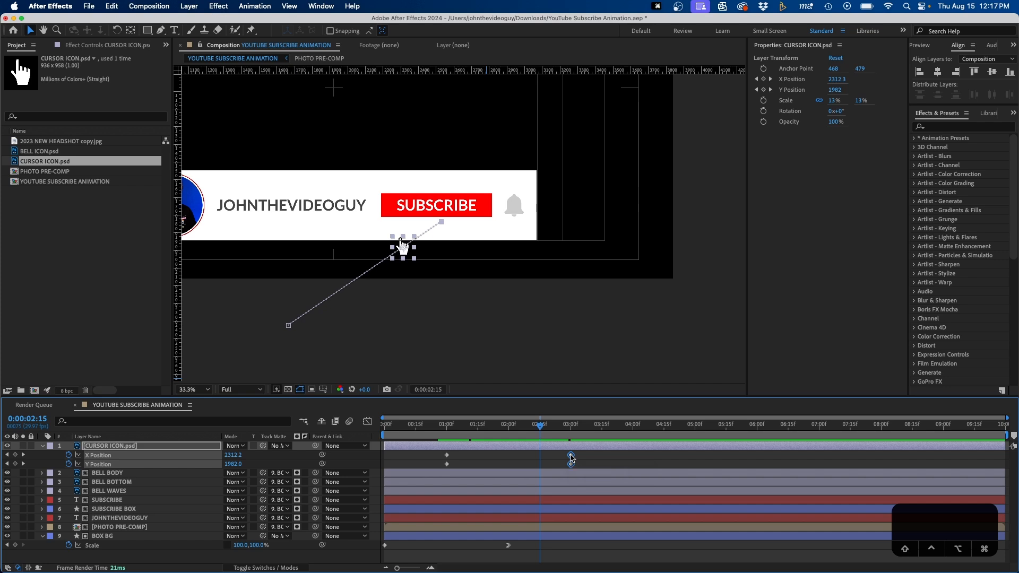
right_click(571, 458)
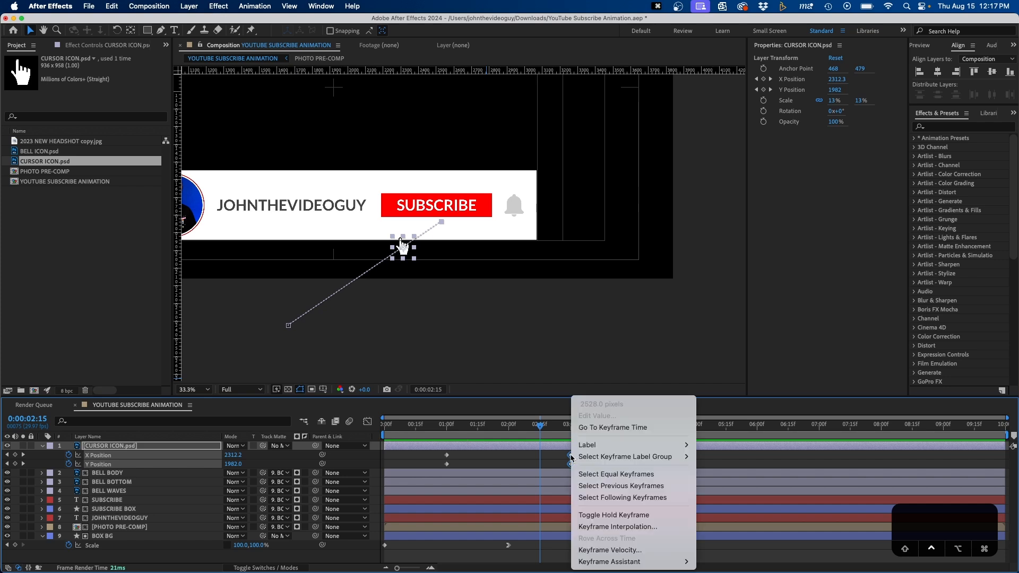
mouse_move(601, 562)
click(718, 491)
Step: Apply Easy Ease Out to the cursor icon's X and Y Position keyframes at 1 second
drag(449, 454, 432, 470)
right_click(447, 465)
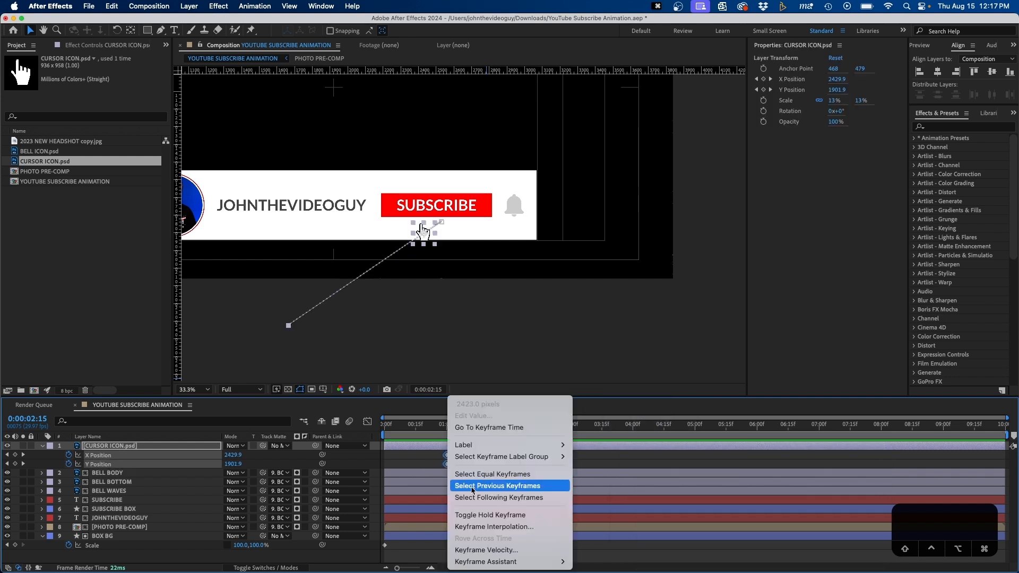
mouse_move(557, 561)
click(601, 503)
Step: Show the value graph and lengthen the outgoing handle of the cursor's Y Position keyframe at 1 second
click(368, 421)
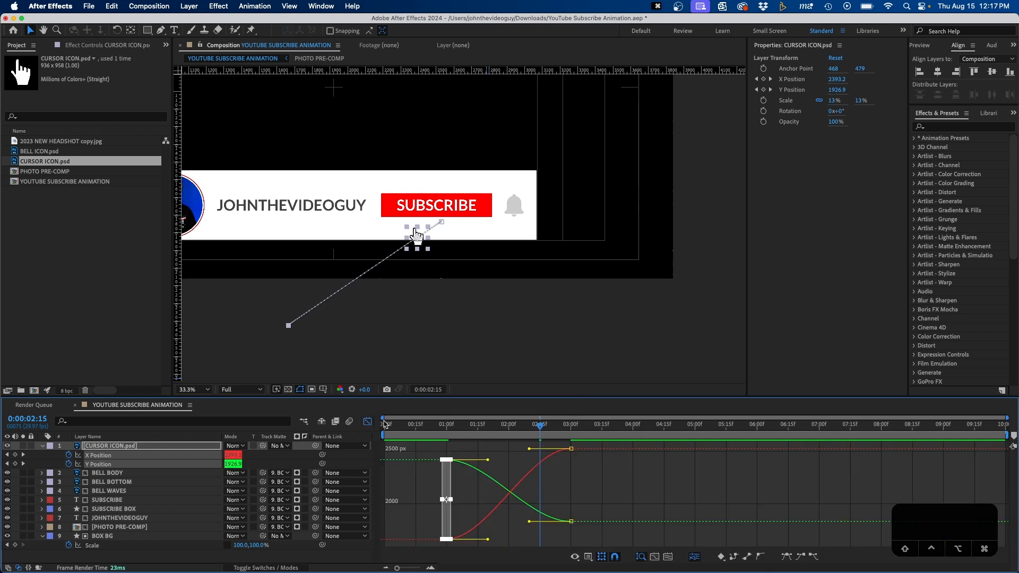
click(455, 451)
click(98, 465)
click(447, 450)
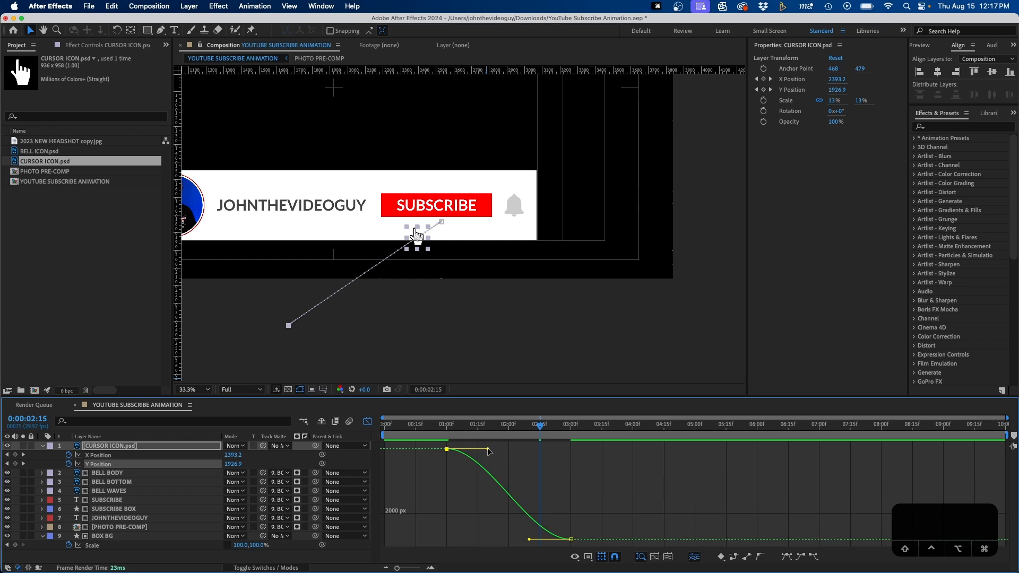
drag(489, 451, 559, 447)
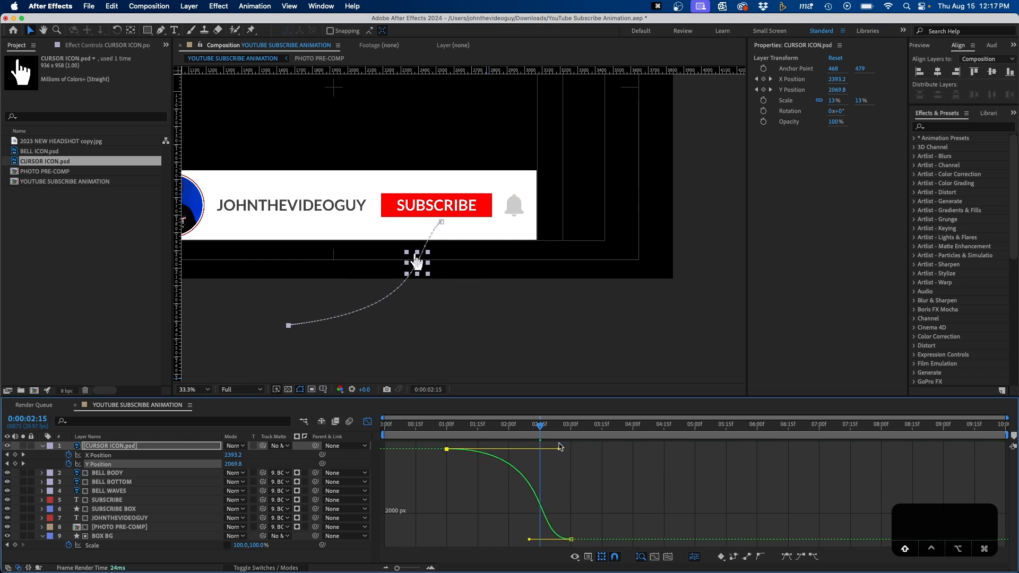
Step: Try lengthening the incoming handle of the cursor's X Position keyframe at 3 seconds and bending it steeply downward
click(180, 455)
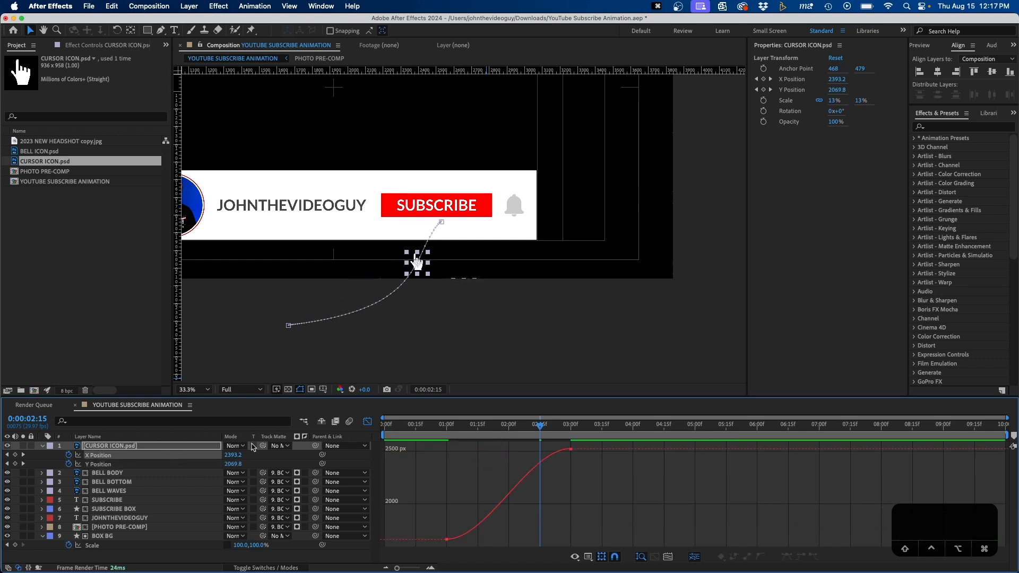
click(570, 450)
drag(529, 451, 506, 447)
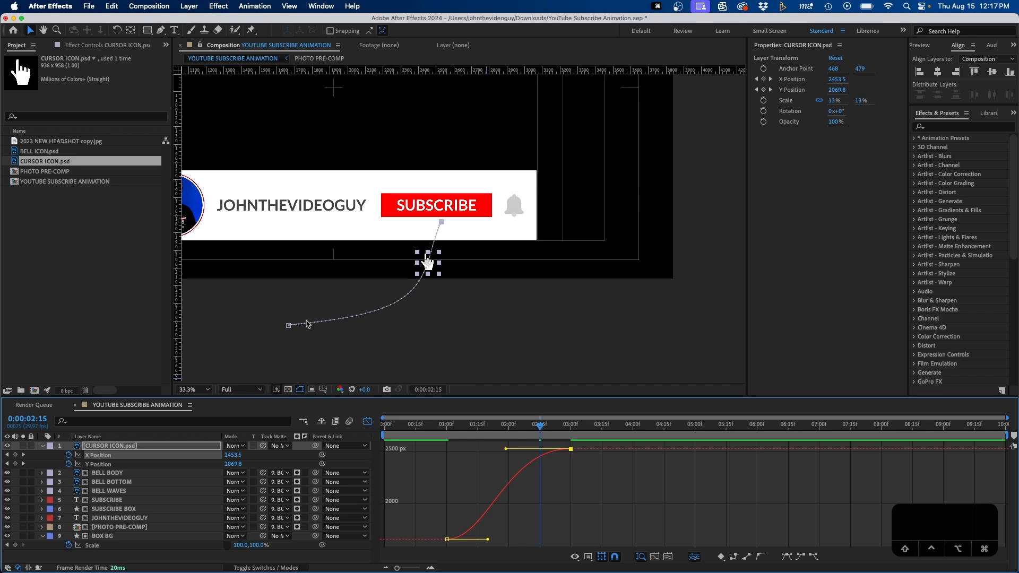
drag(524, 434, 557, 508)
Step: Reshape the cursor's Y Position curve by bending the handles of both keyframes toward the middle, and preview the motion
click(200, 464)
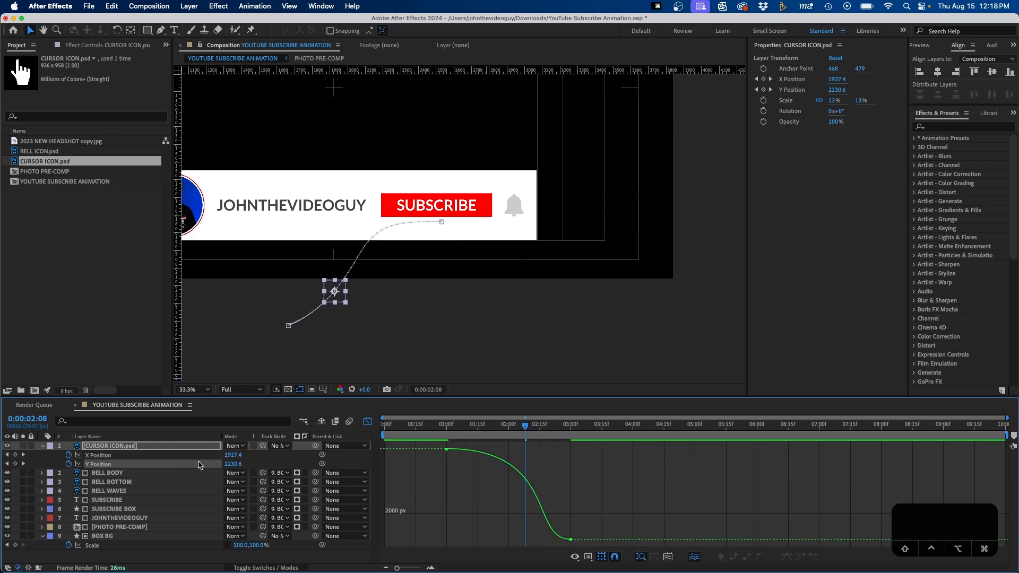
click(570, 540)
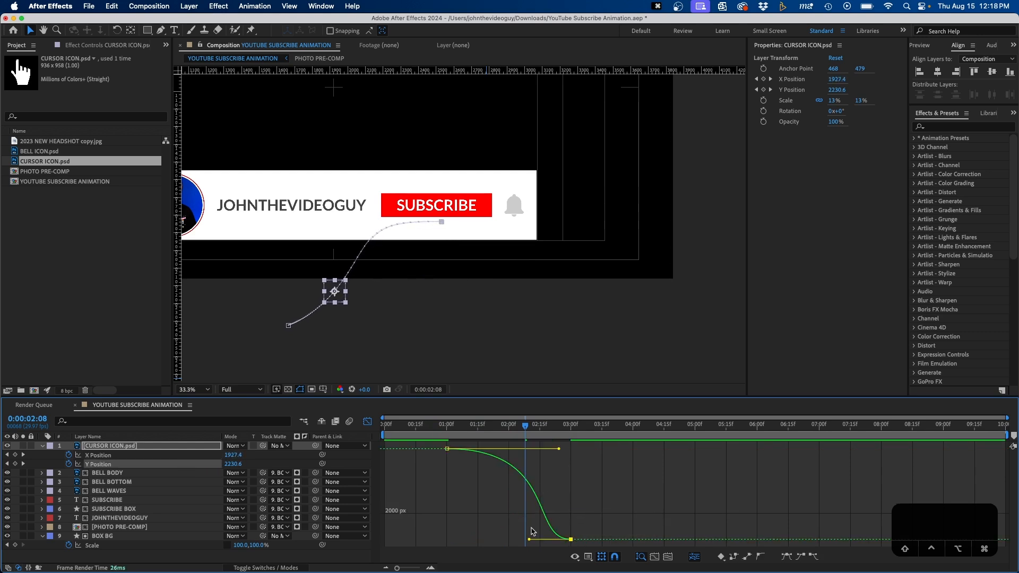
drag(528, 541, 540, 503)
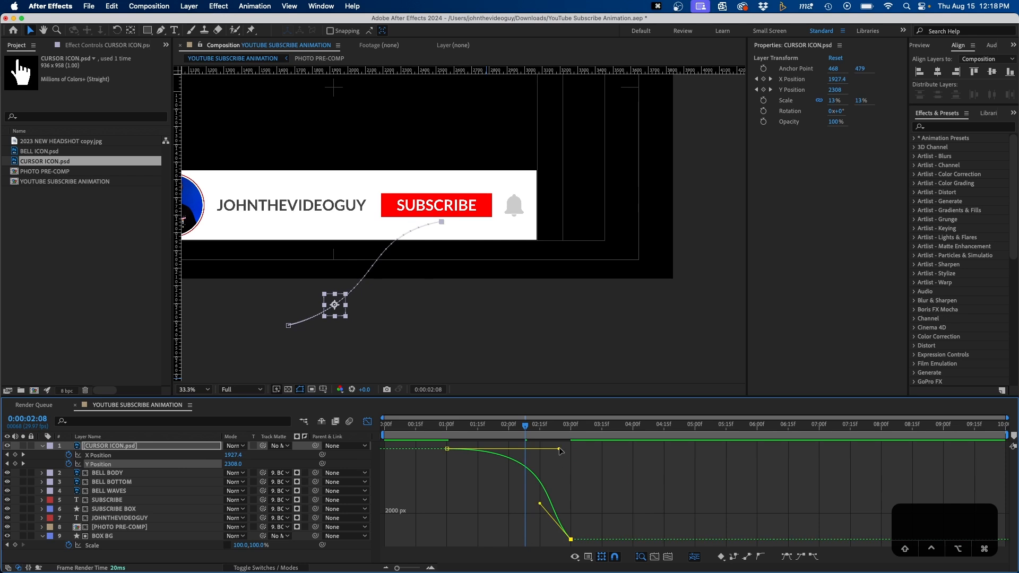
drag(557, 450, 533, 510)
key(space)
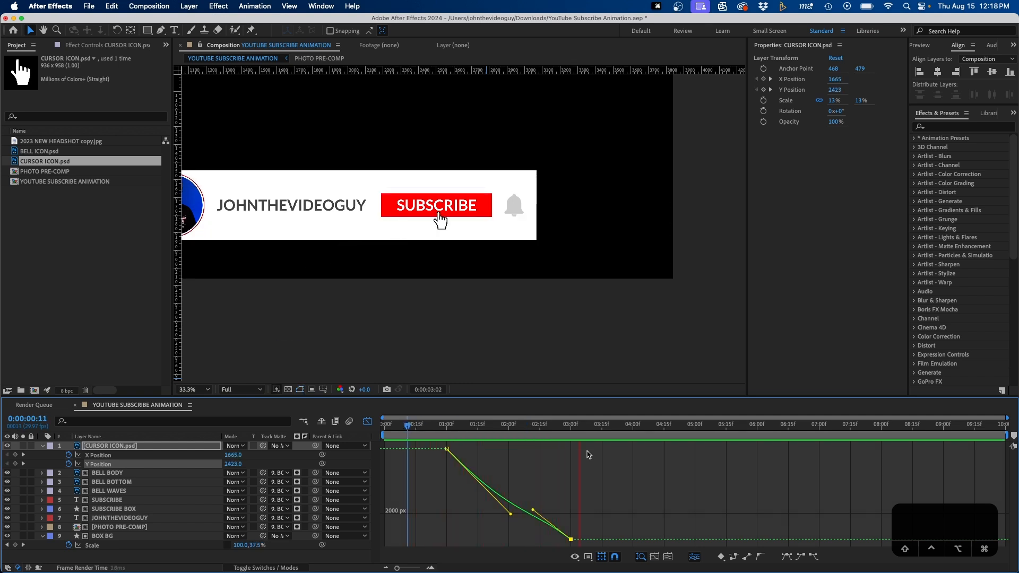
key(space)
drag(534, 511, 502, 536)
click(457, 430)
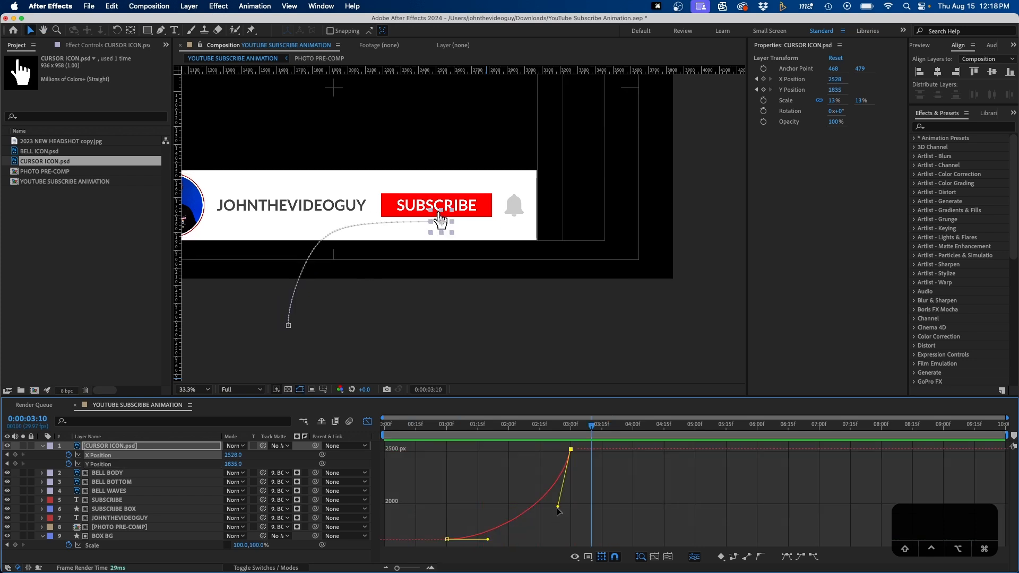
Step: Reshape the cursor's X Position curve with long, shallow handles at 1 and 3 seconds, and preview the motion
drag(559, 511, 495, 475)
click(438, 424)
key(space)
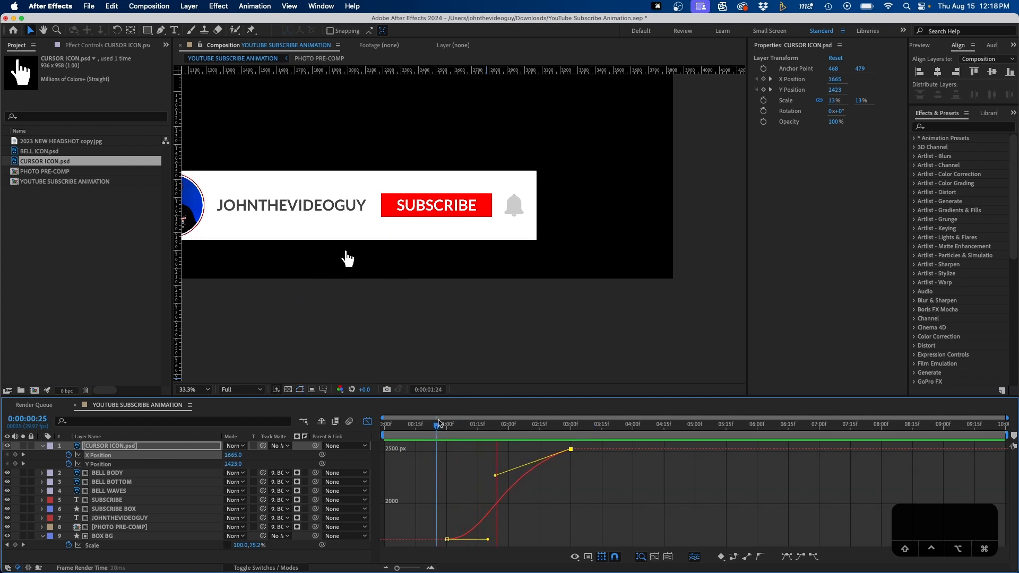
key(space)
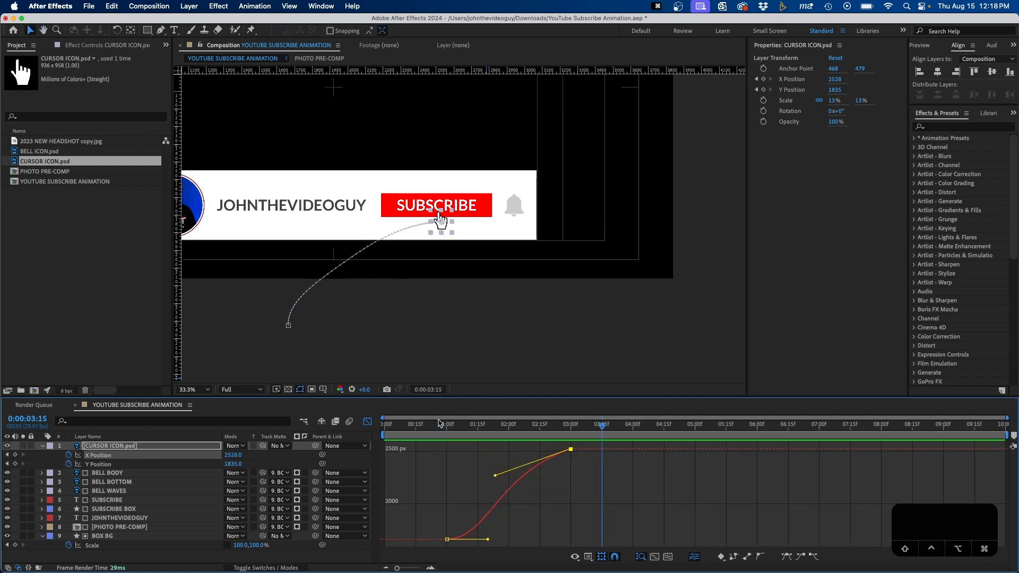
click(436, 425)
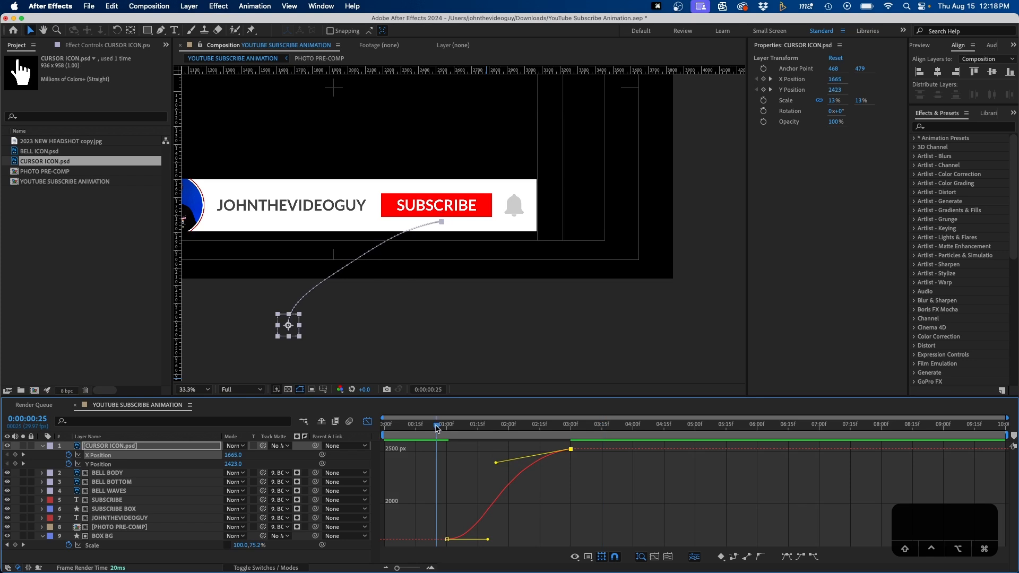
key(space)
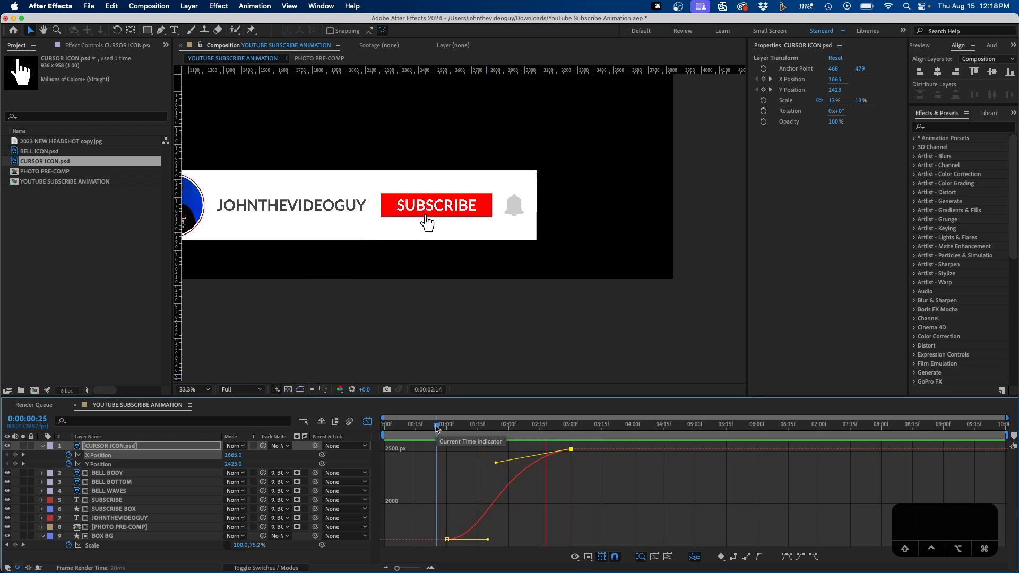
key(space)
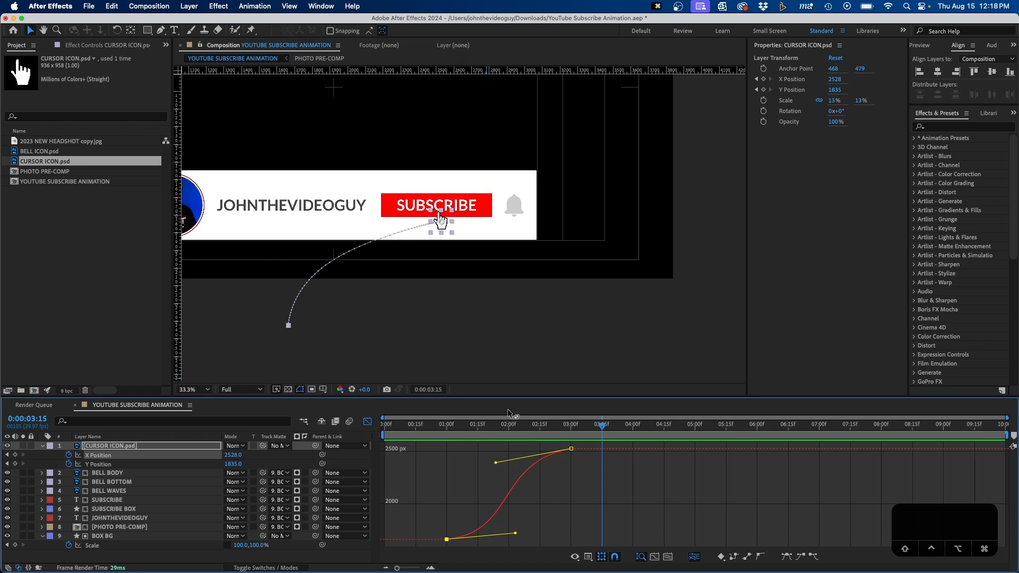
Step: Close the value graph and add a 13% Scale keyframe to the cursor icon at 3 seconds
click(571, 430)
click(186, 450)
click(367, 422)
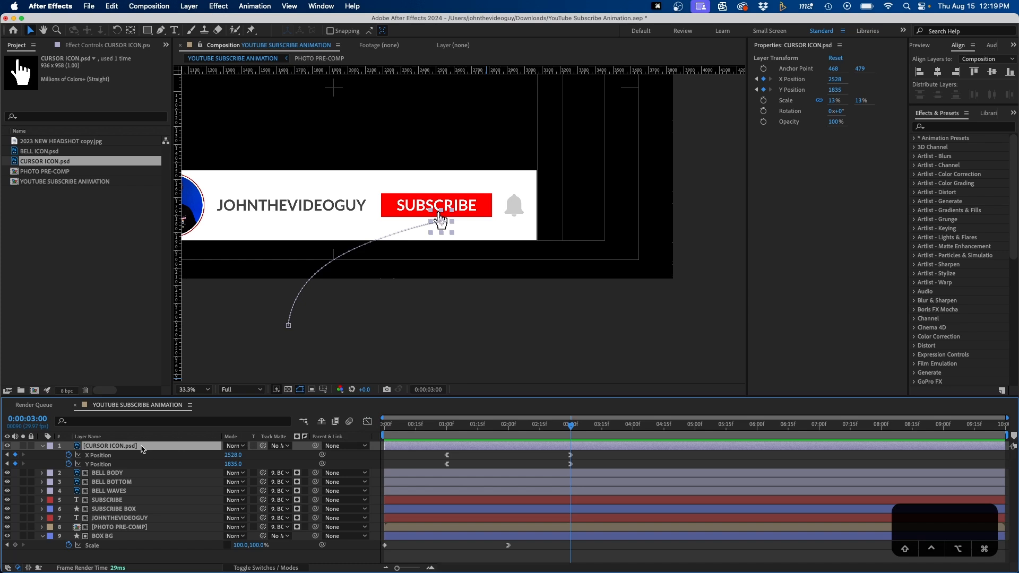
key(s)
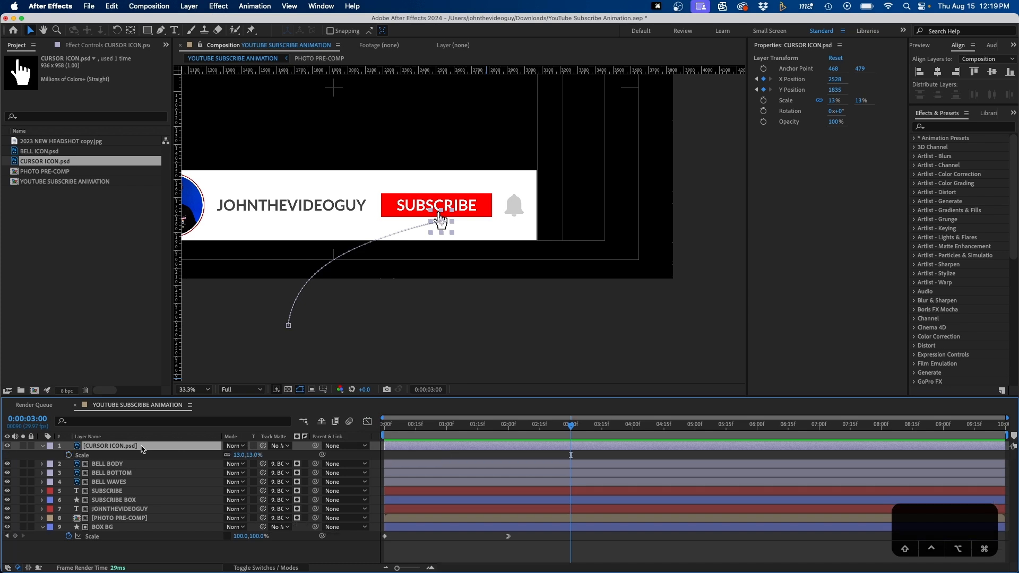
click(68, 455)
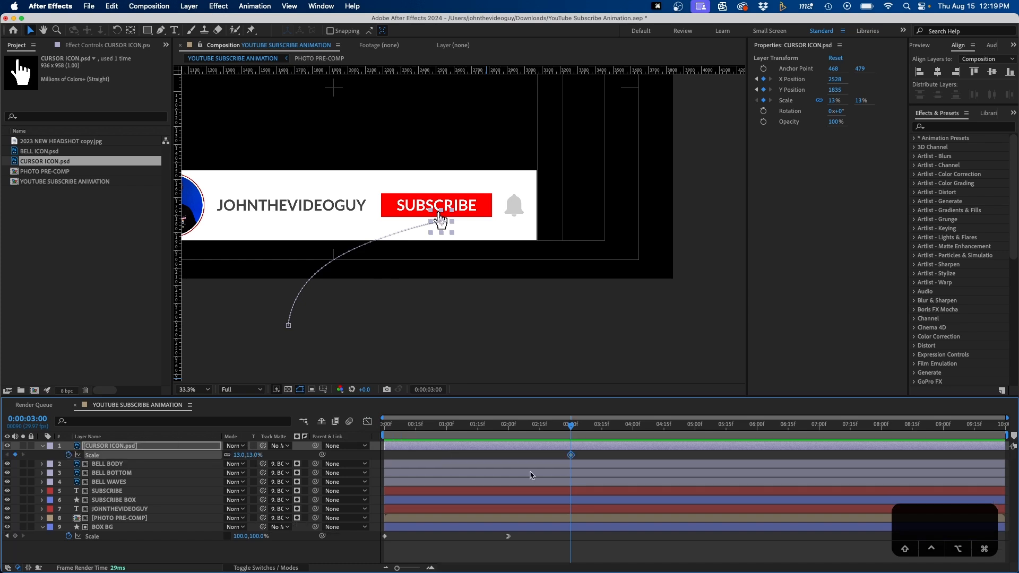
Step: Keyframe the cursor icon's scale at 10% at 0:00:03:03
click(594, 457)
key(equal)
key(equal)
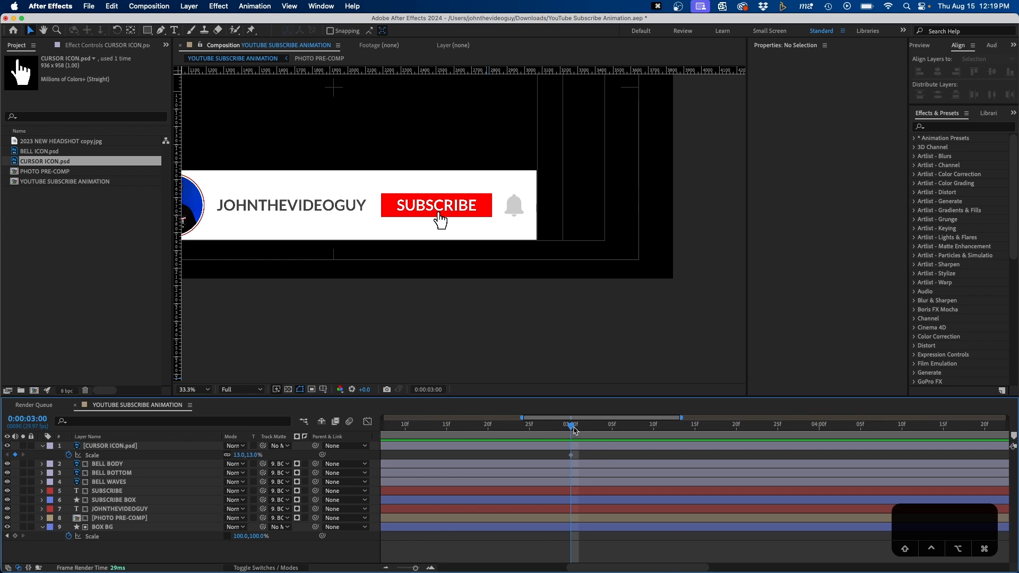
drag(572, 424, 596, 425)
click(249, 455)
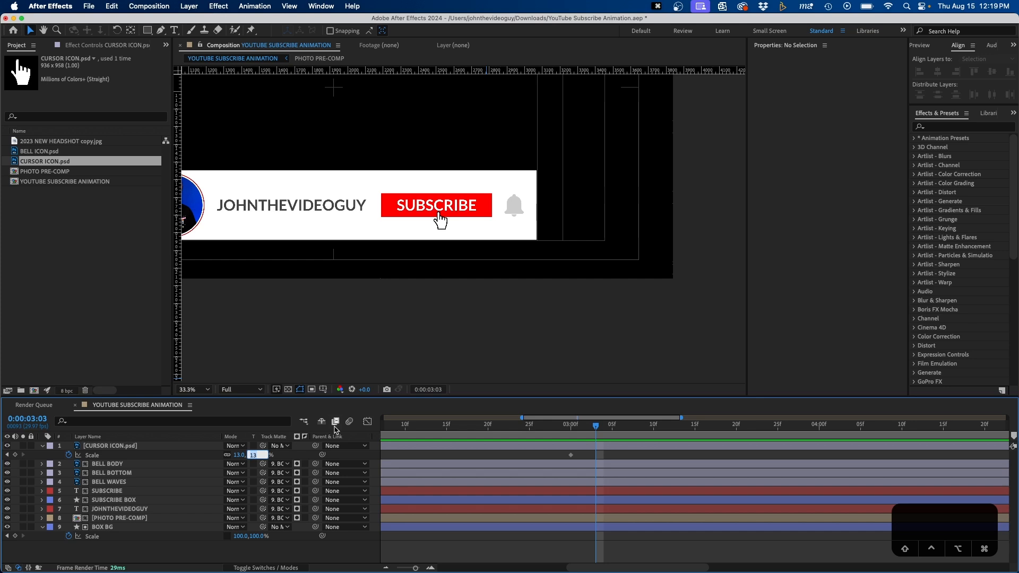
text(10)
key(Return)
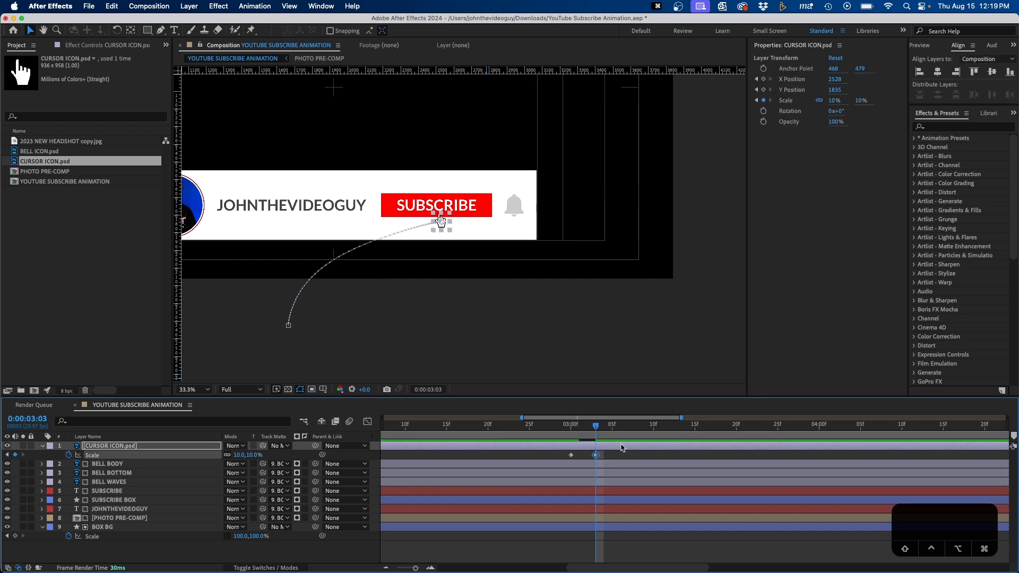
Step: Keyframe the cursor icon's scale at 13% at 0:00:03:06 to finish the click effect
drag(598, 428, 622, 430)
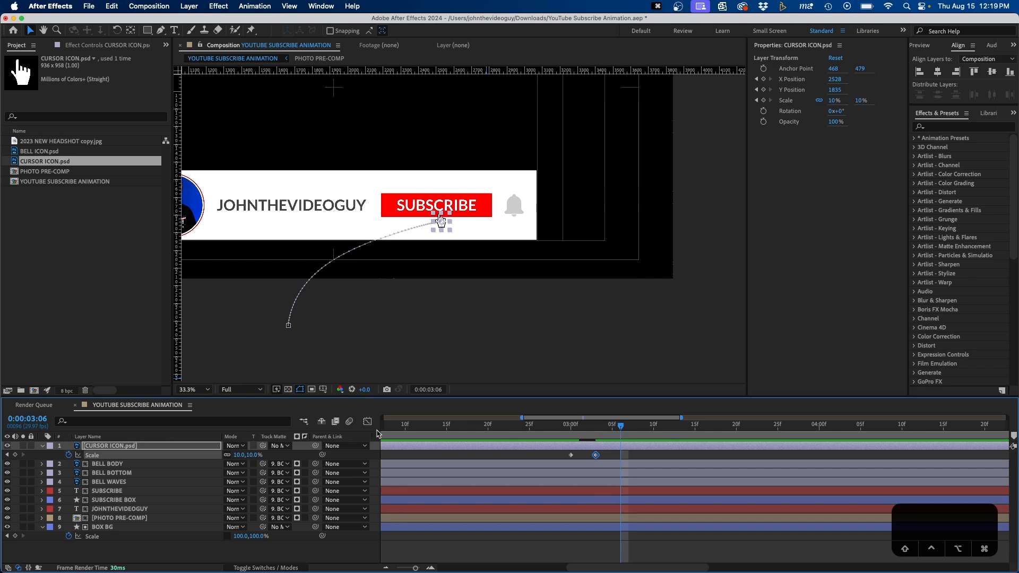
click(239, 456)
text(13)
key(Return)
click(504, 428)
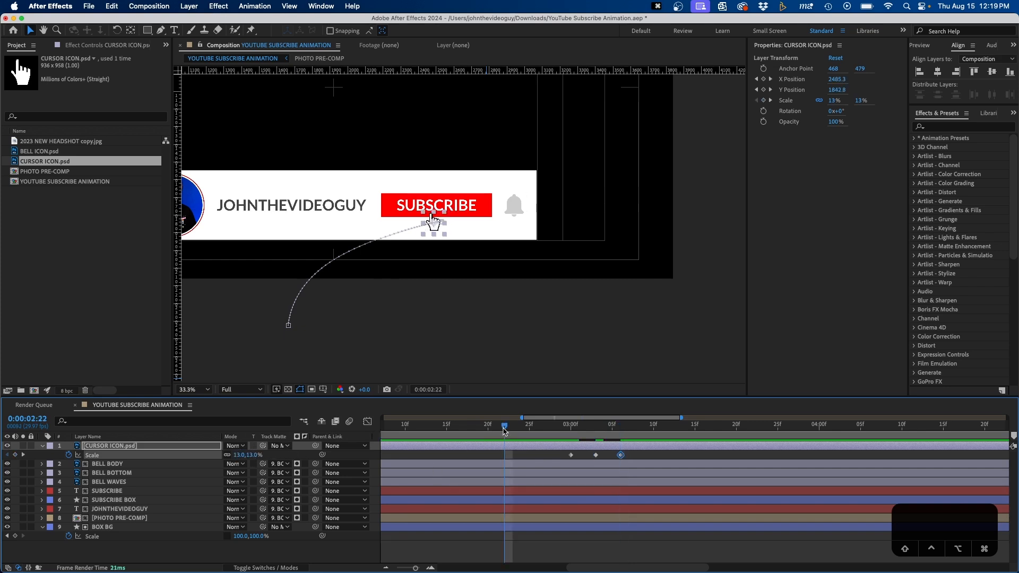
Step: Show the cursor icon's position and scale together and add holding X and Y Position keyframes at 0:00:03:15
drag(505, 431, 696, 451)
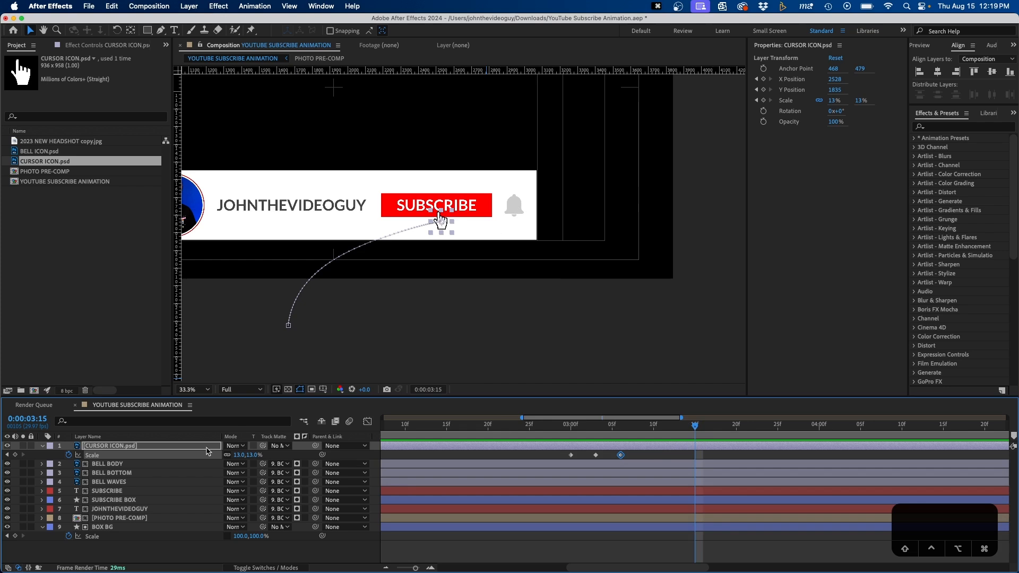
click(159, 449)
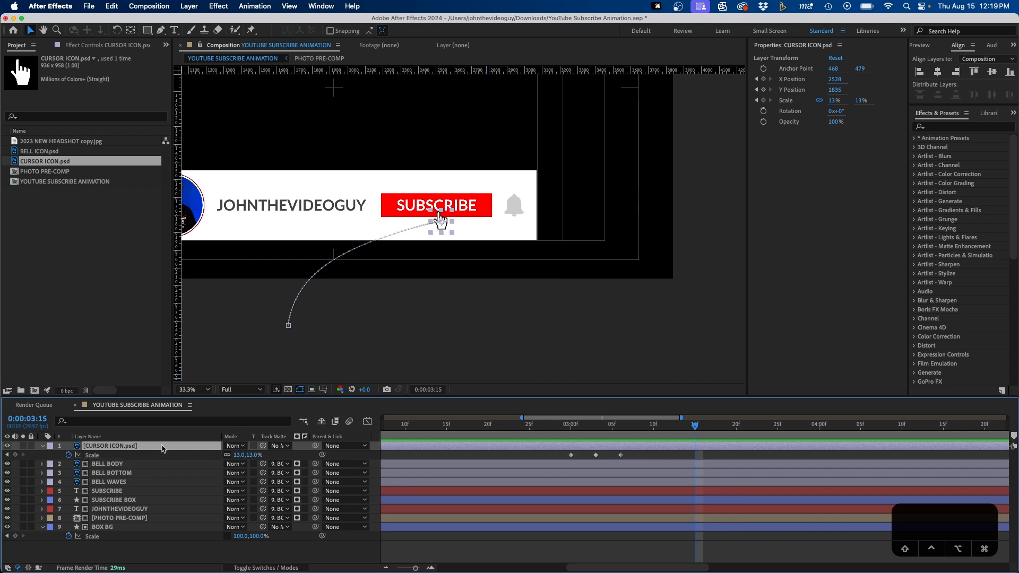
key(p)
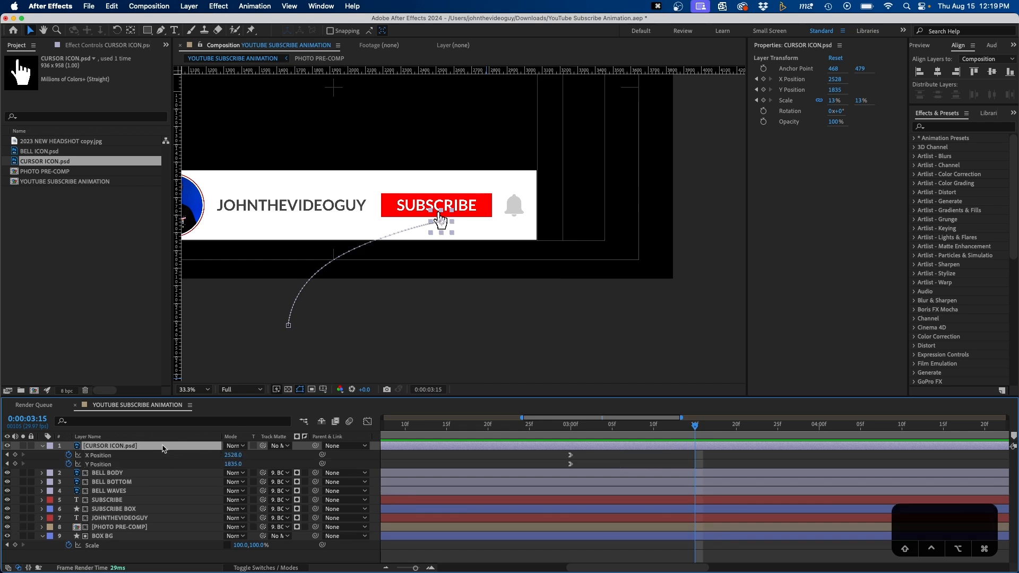
key(shift+s)
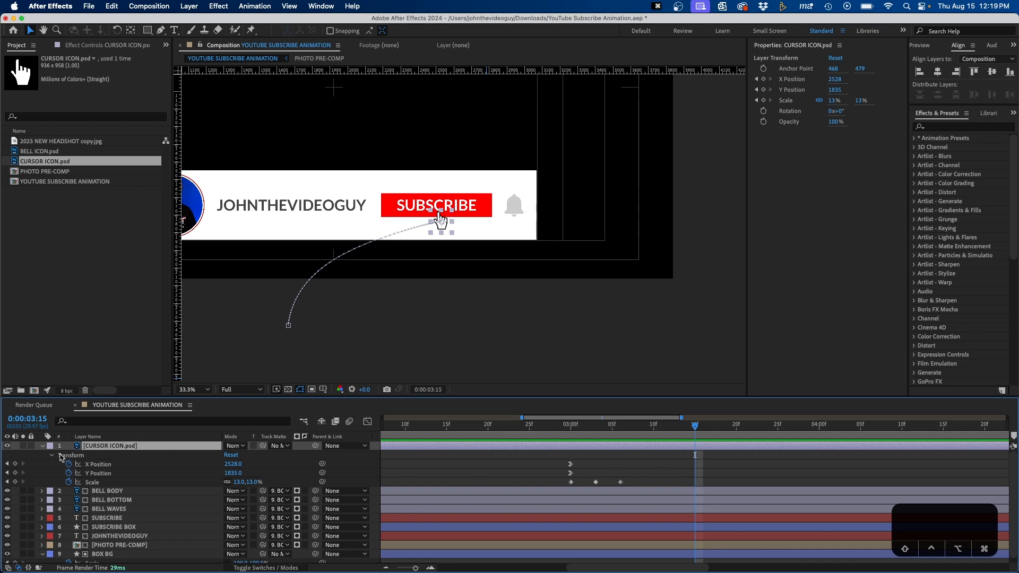
click(16, 464)
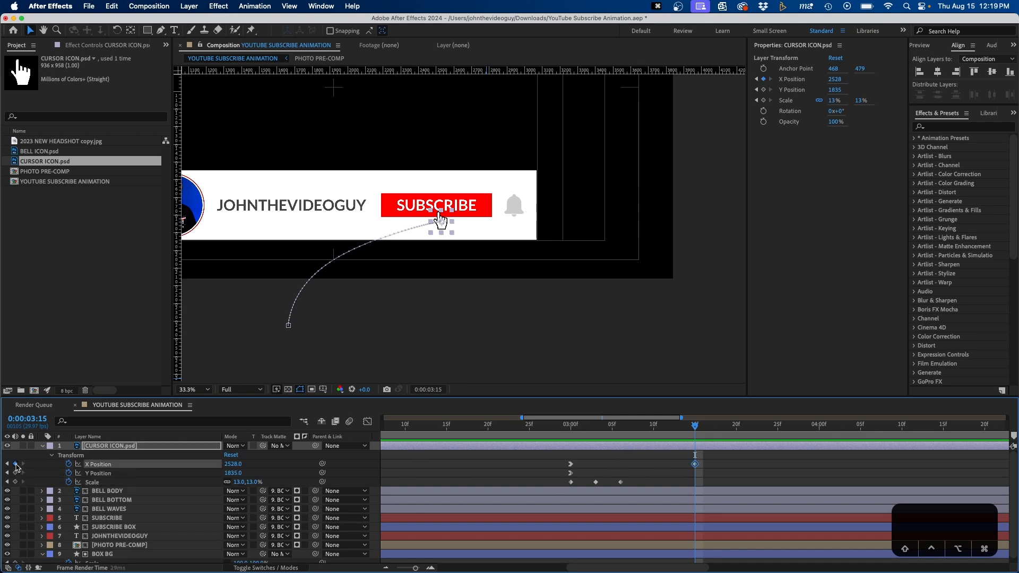
click(16, 473)
Step: At 0:00:04:15, keyframe the cursor icon's position over the bell at X 2994, Y 1813
drag(769, 425, 943, 439)
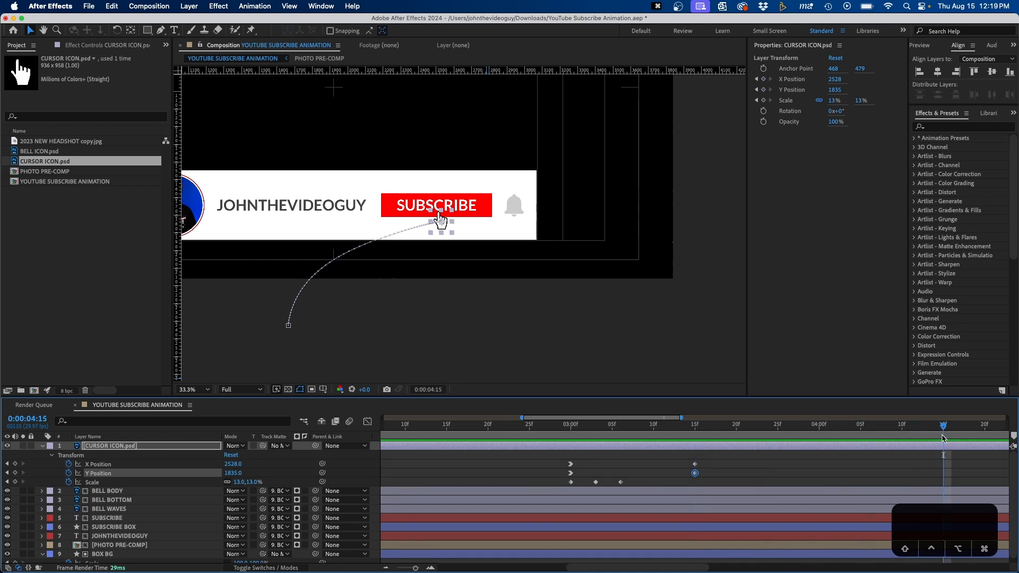
drag(232, 464, 465, 451)
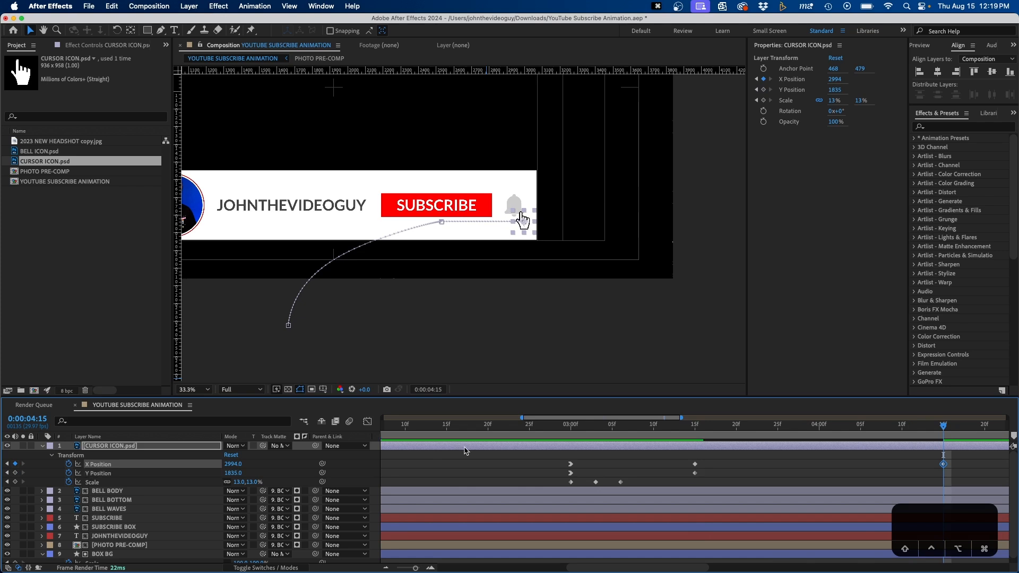
drag(234, 472, 228, 473)
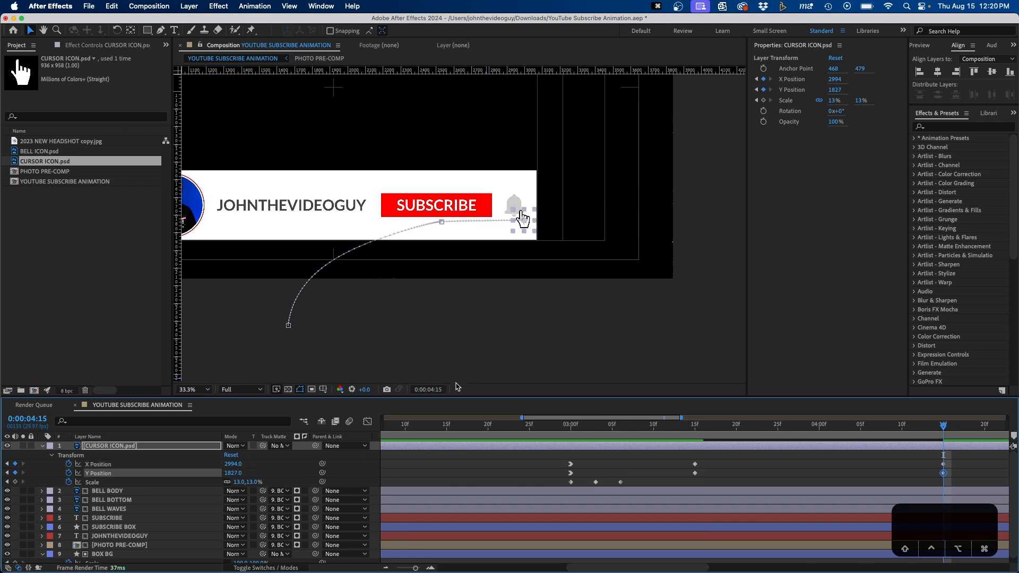
drag(231, 473, 224, 473)
Step: Apply Easy Ease Out to the cursor's position keyframes at 0:00:03:15 and Easy Ease In to those at 0:00:04:15
drag(711, 485, 690, 463)
right_click(695, 465)
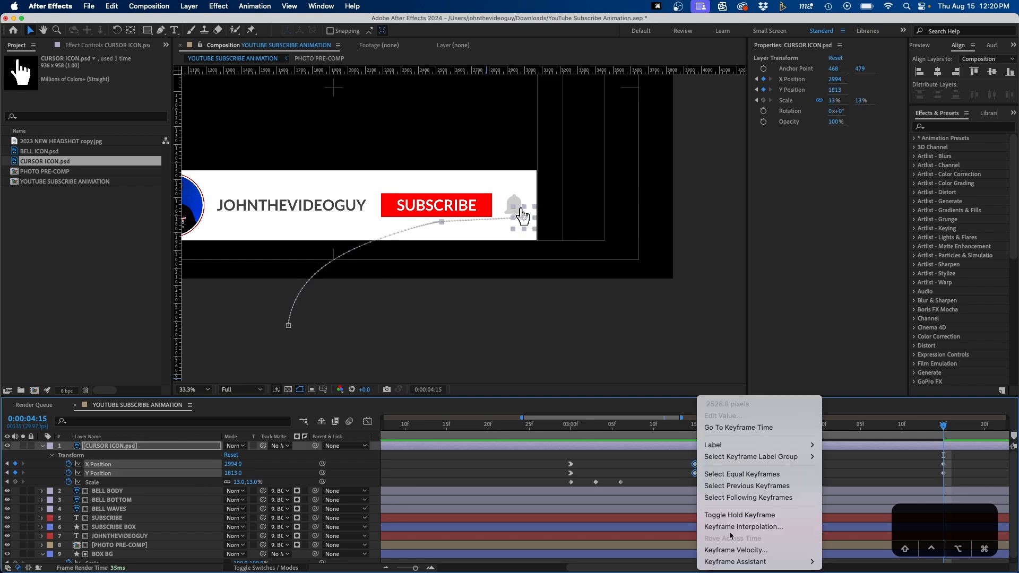
mouse_move(746, 561)
click(848, 503)
drag(927, 454, 955, 481)
right_click(944, 474)
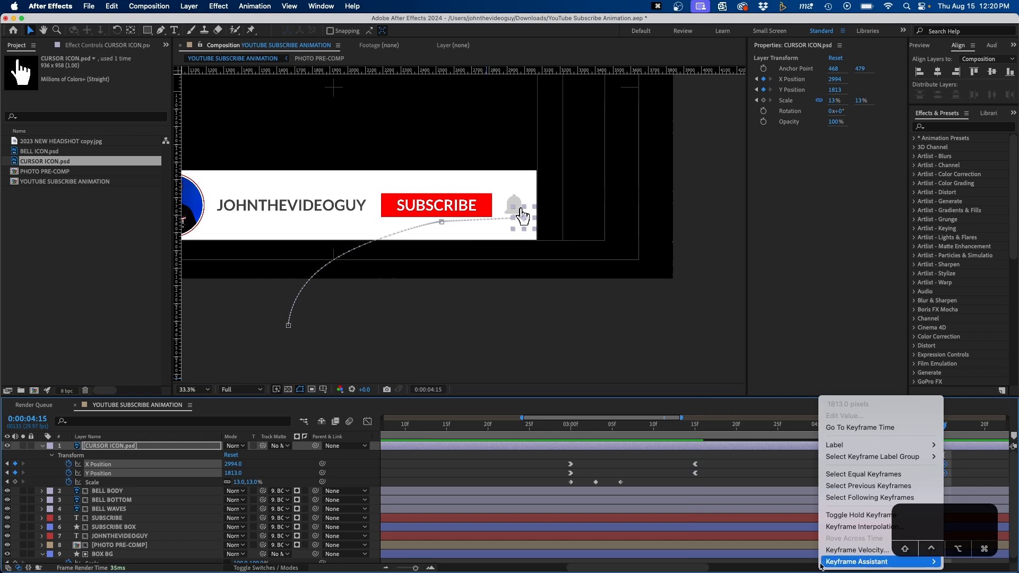
mouse_move(820, 562)
click(751, 490)
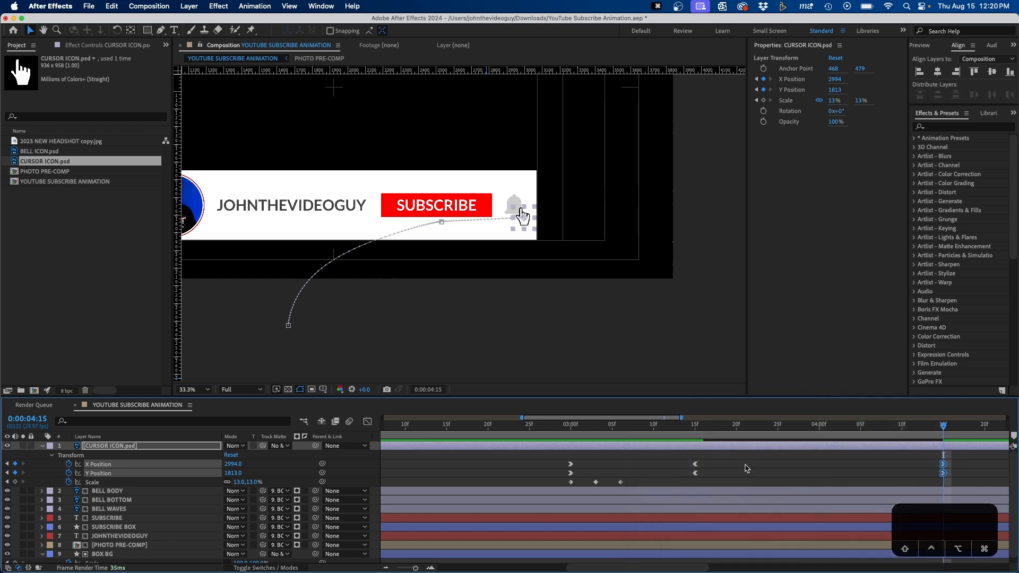
Step: Preview the cursor's move to the bell and add a Scale keyframe for the cursor icon at 0:00:04:15
click(666, 426)
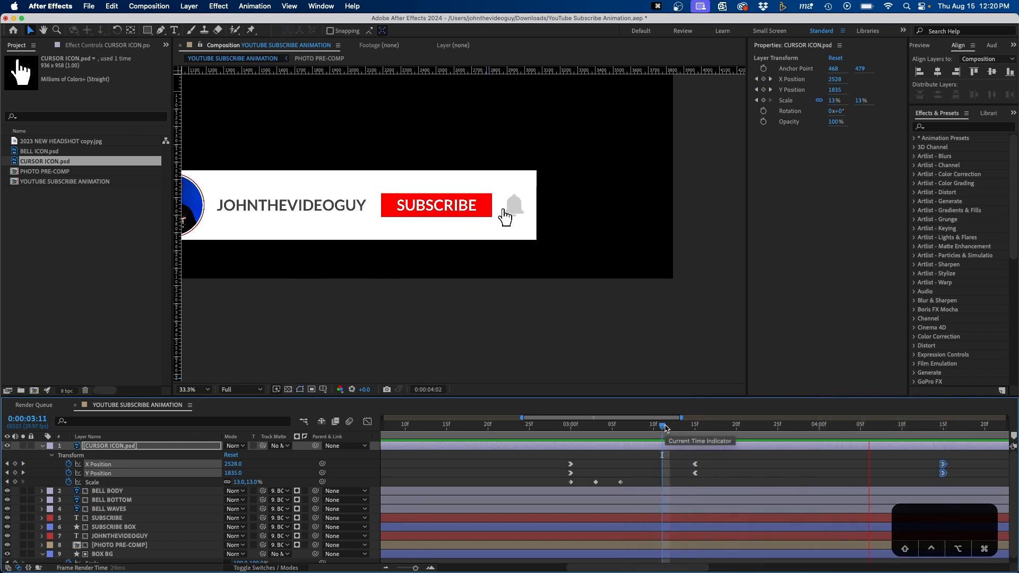
key(space)
key(j)
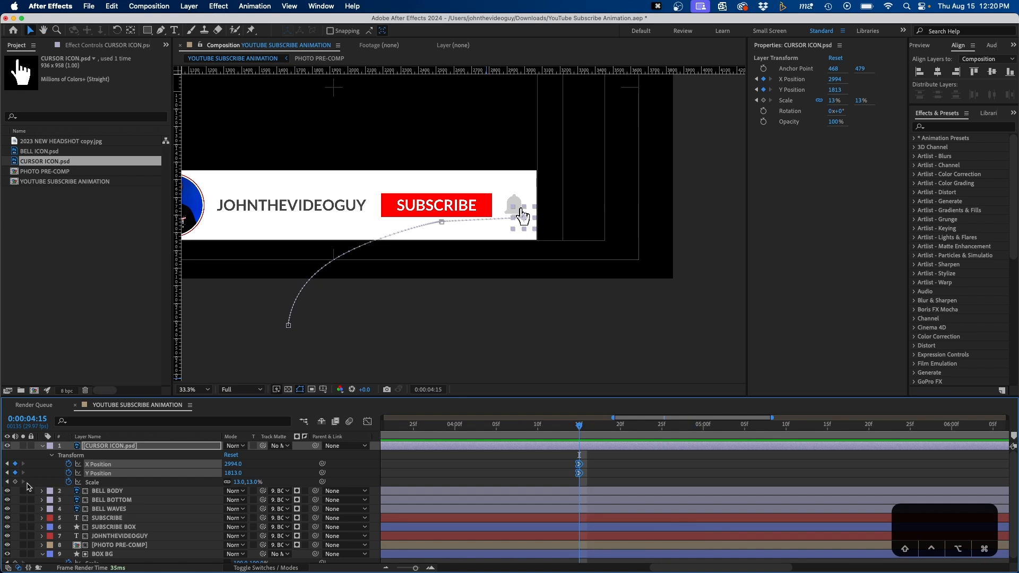
click(15, 481)
Step: Keyframe the cursor icon's scale at 10% at 0:00:04:18
drag(579, 428, 601, 427)
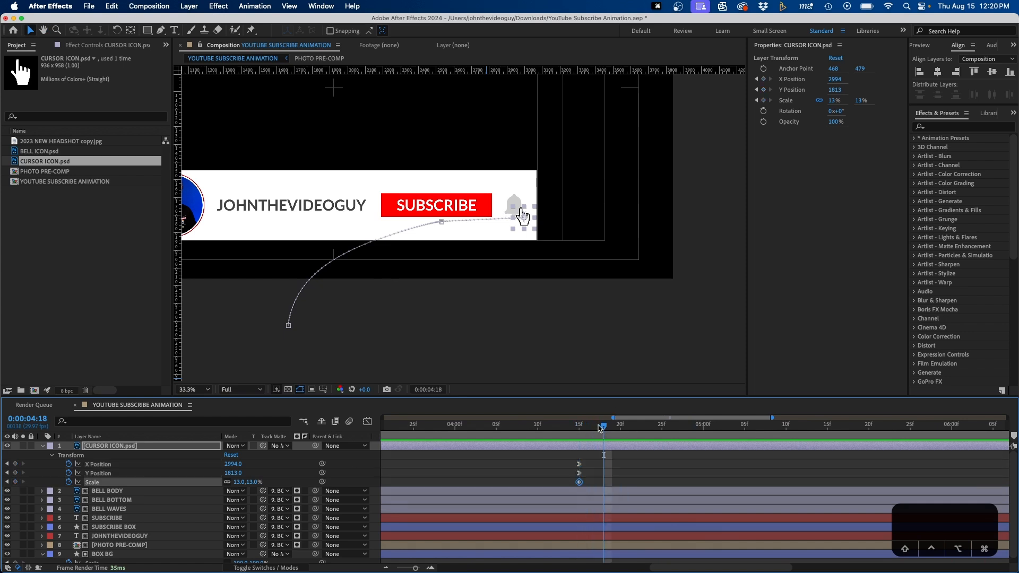
click(255, 481)
text(10)
key(Return)
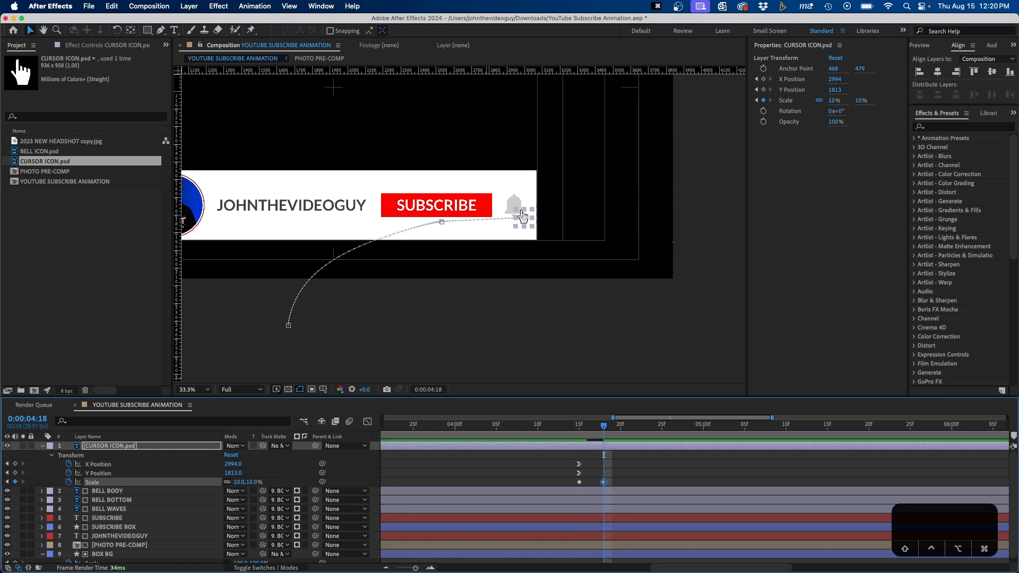
Step: Keyframe the cursor icon's scale back at 13% three frames after the bell click's 10% keyframe
drag(610, 428, 626, 429)
click(254, 482)
text(13)
key(Return)
Step: Add holding X and Y Position keyframes at 0:00:05:00 and move the cursor below the frame to X 3255, Y 2413 at 0:00:06:00
drag(509, 437, 705, 429)
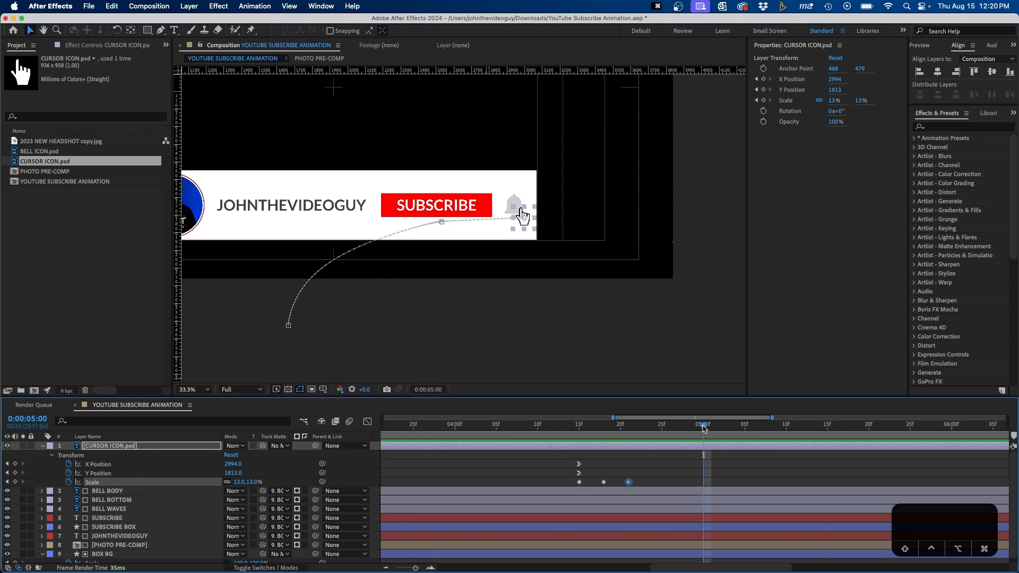
click(15, 463)
click(14, 473)
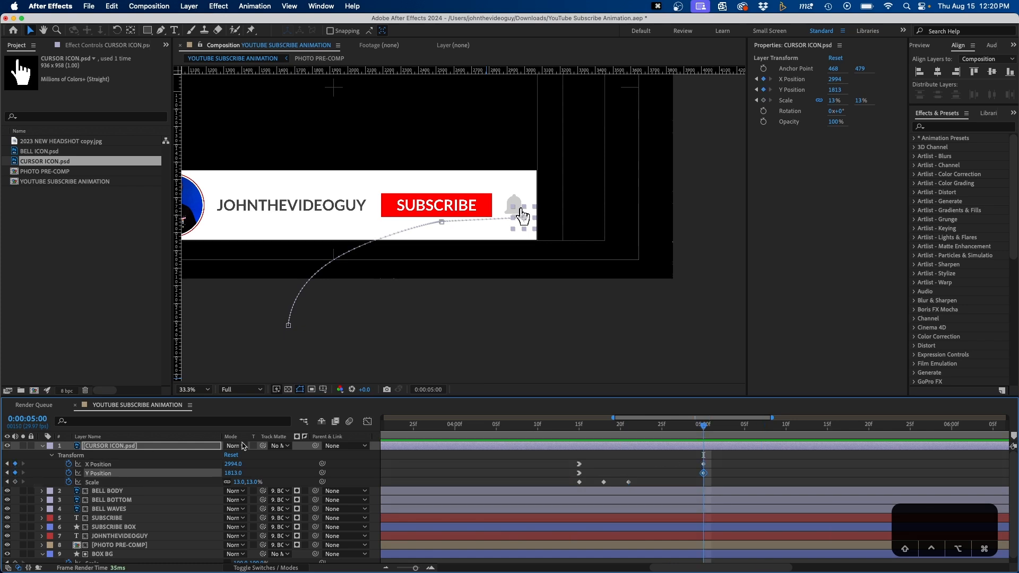
click(952, 430)
drag(527, 227, 574, 330)
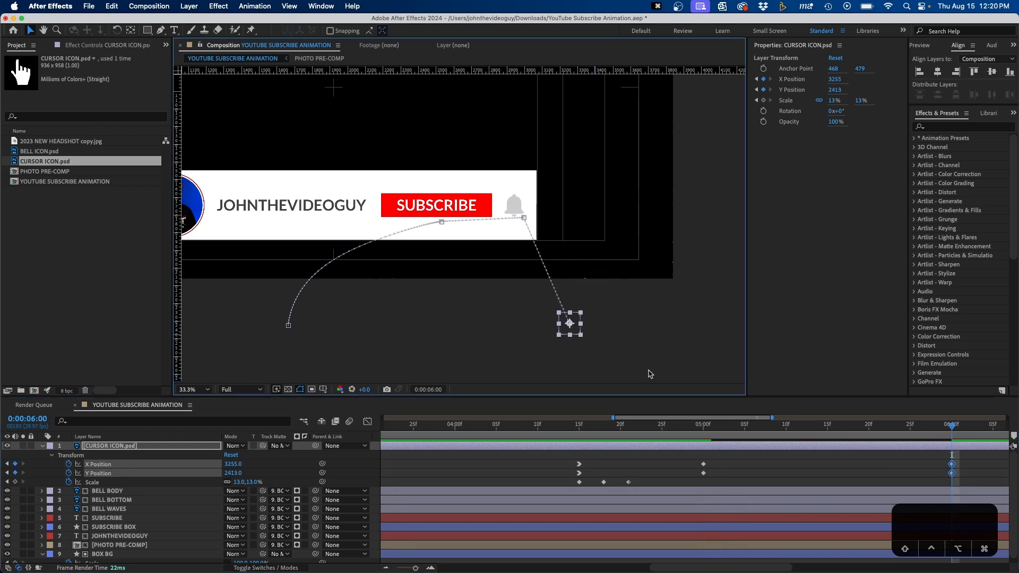
Step: Apply Easy Ease Out to the cursor icon's X and Y Position keyframes at 0:00:05:00
drag(719, 459, 685, 489)
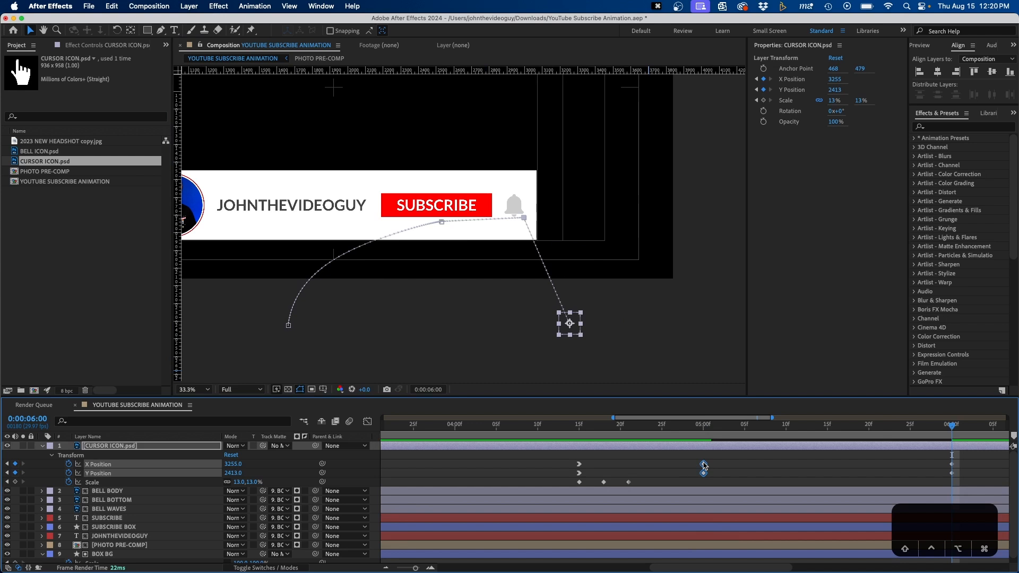
right_click(702, 464)
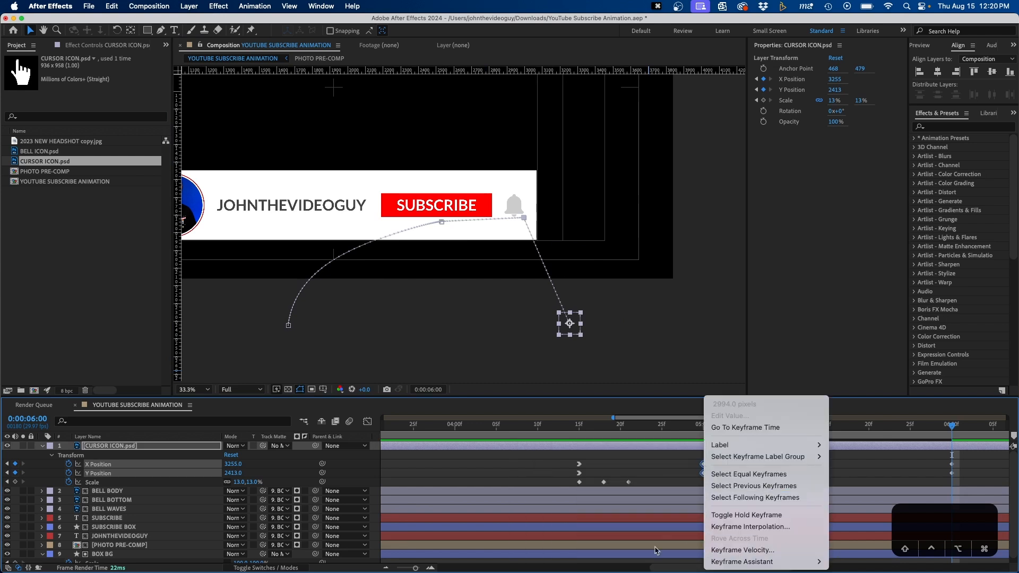
click(590, 491)
Step: Bend the cursor's exit path into an arc by raising the outgoing X and Y Position handles at 0:00:05:00 in the Graph Editor
click(367, 422)
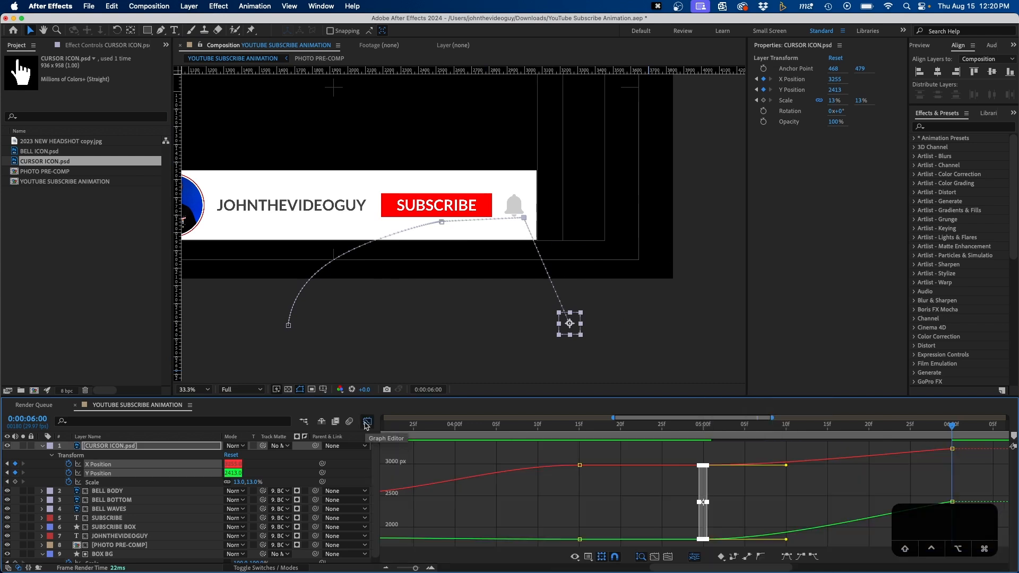
click(771, 476)
click(698, 466)
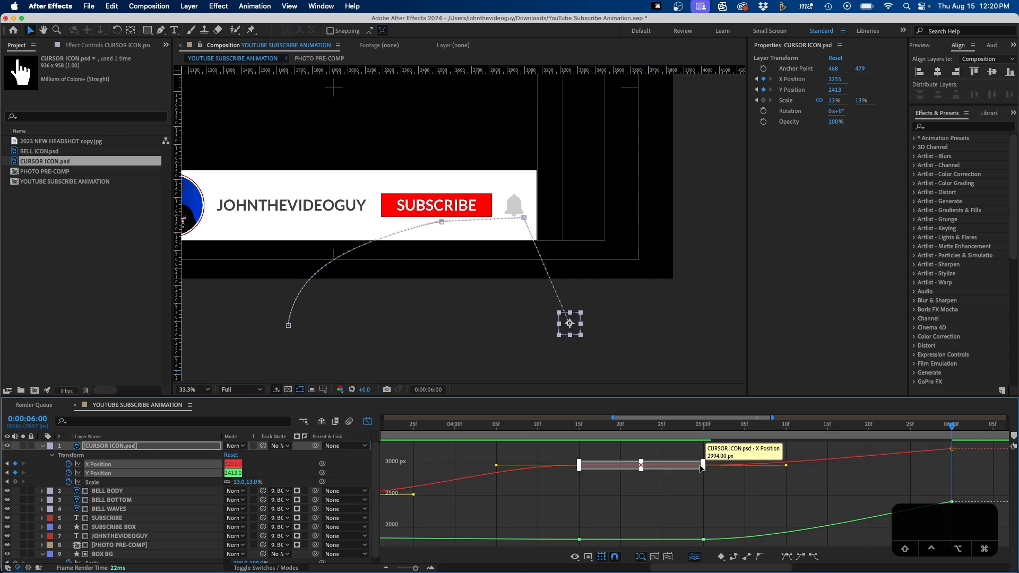
drag(786, 446, 781, 454)
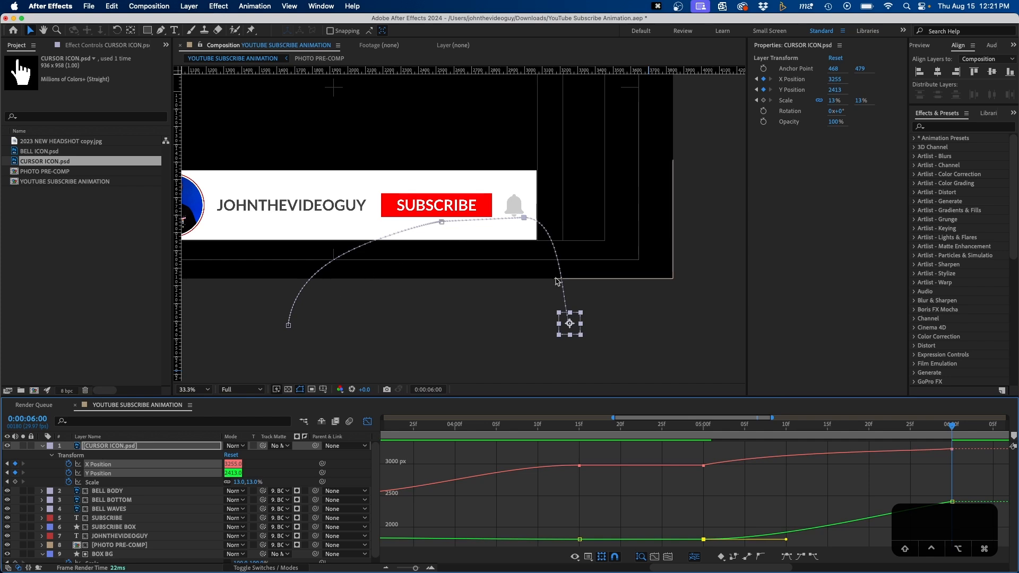
mouse_move(783, 540)
mouse_down()
mouse_move(793, 511)
mouse_move(784, 532)
mouse_up()
Step: Preview the cursor's exit, then its travel from the SUBSCRIBE button to the bell and out of frame
click(664, 428)
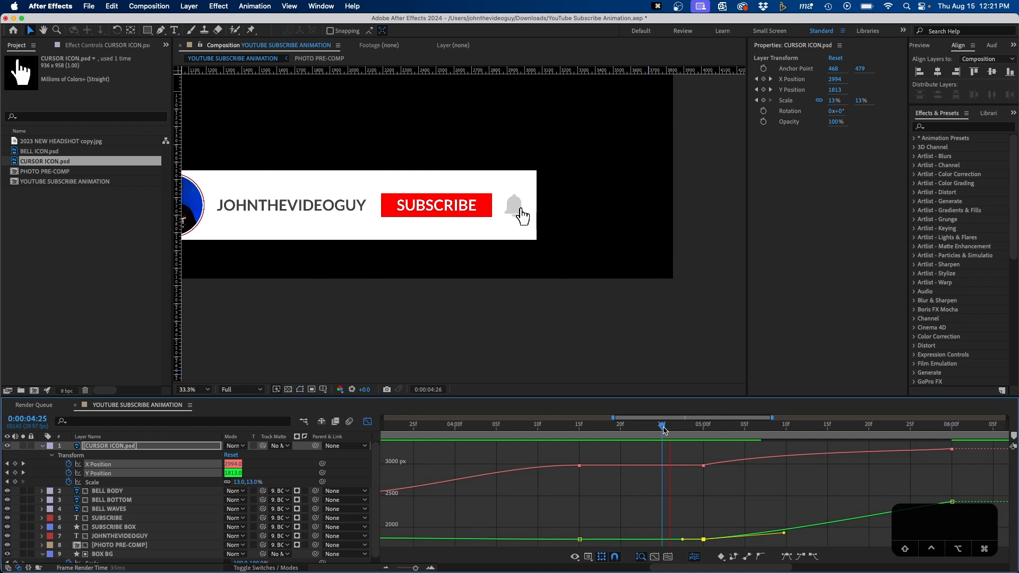
key(space)
key(minus)
key(minus)
click(557, 428)
key(space)
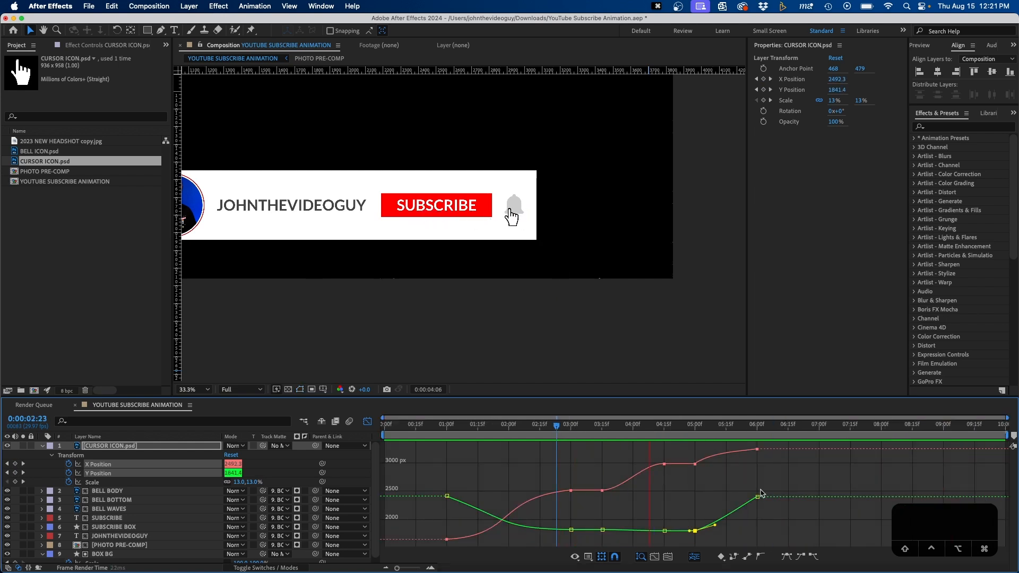
key(space)
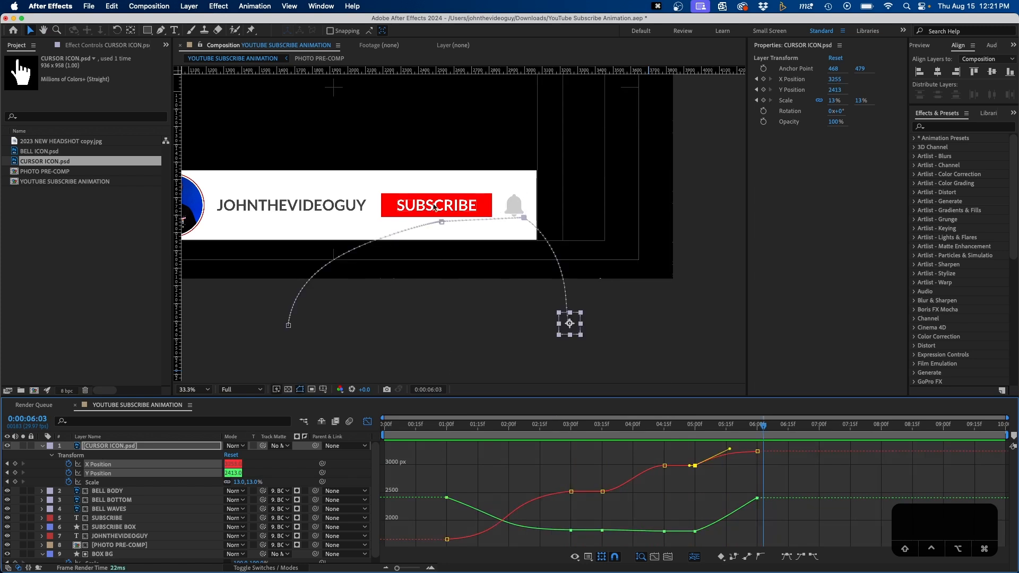
Step: Return to 0:00:03:00, close the Graph Editor and deselect everything
drag(691, 428, 572, 451)
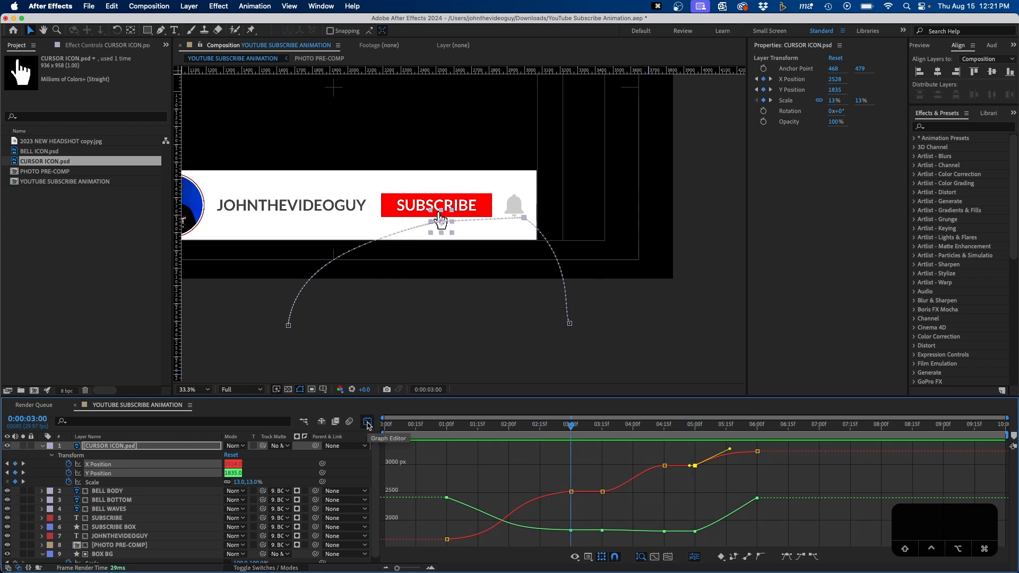
click(367, 422)
key(F2)
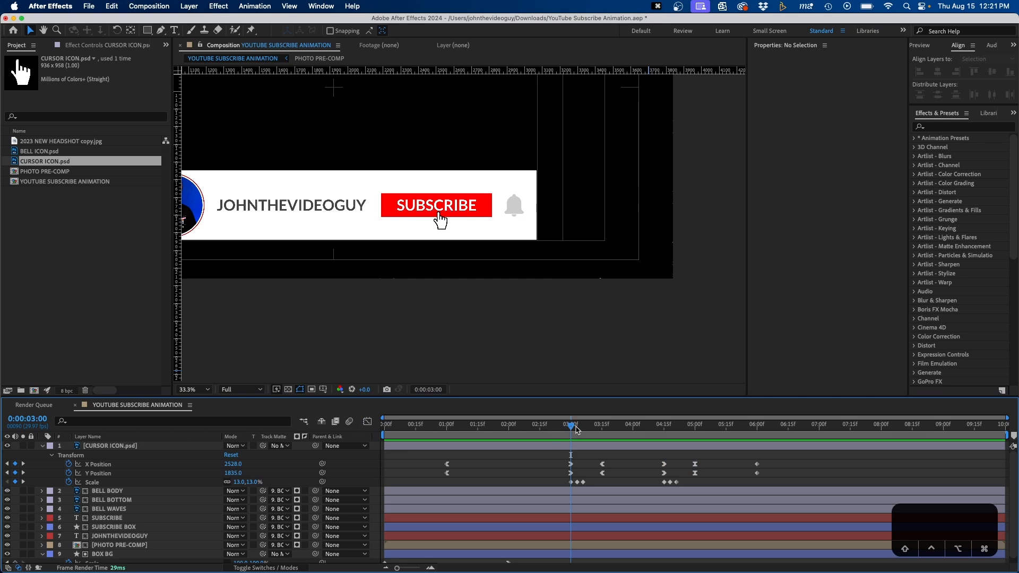
Step: At 0:00:03:03, add a Color Overlay layer style to the SUBSCRIBE BOX layer
mouse_move(569, 427)
mouse_down()
mouse_move(591, 428)
mouse_move(575, 428)
mouse_up()
click(121, 527)
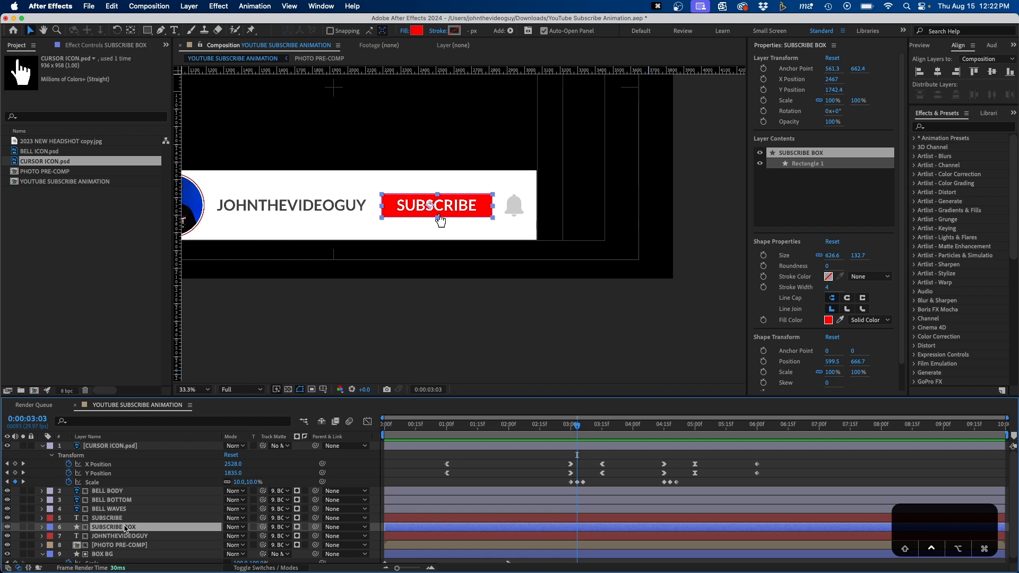
right_click(125, 528)
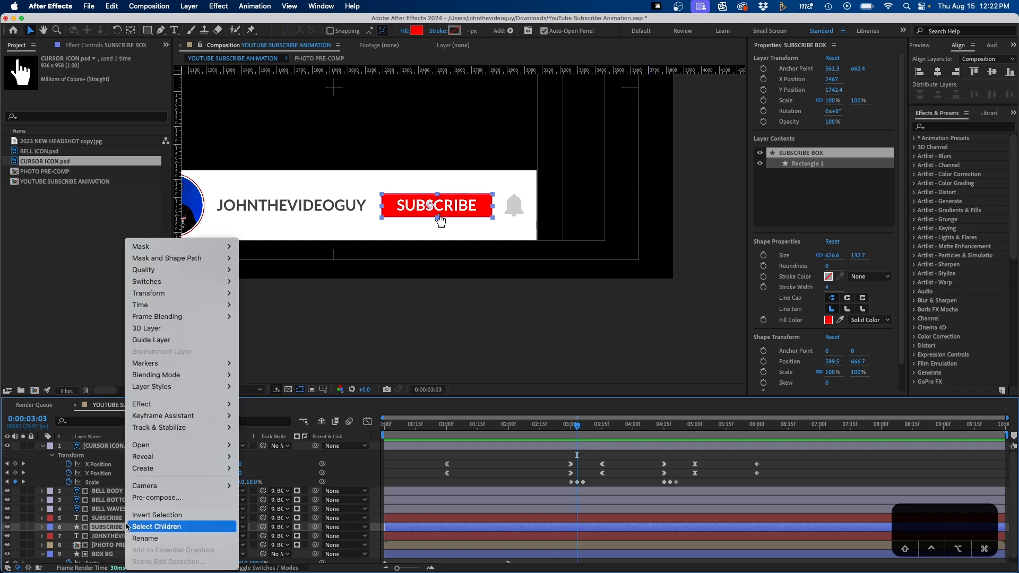
mouse_move(176, 388)
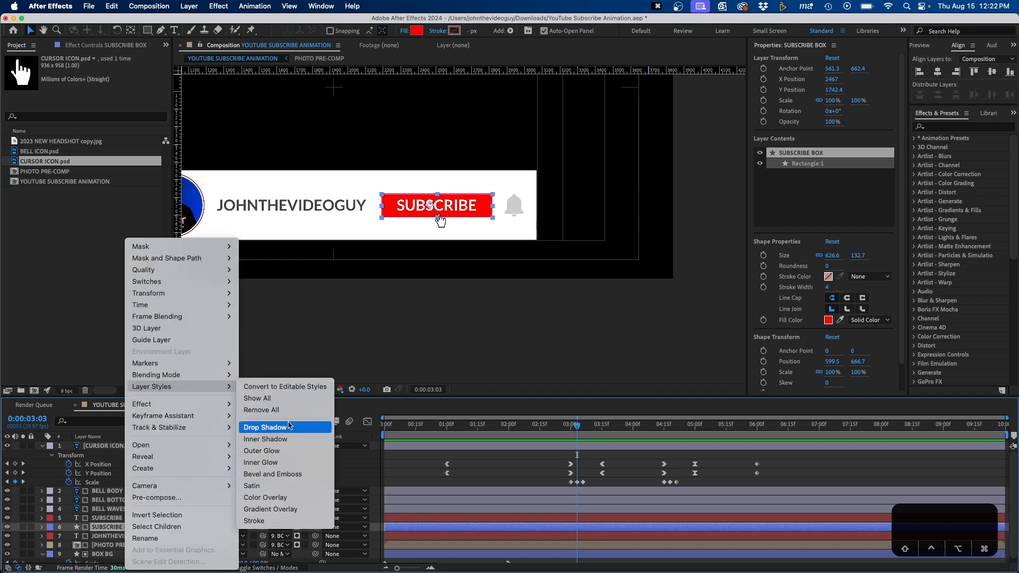
click(287, 499)
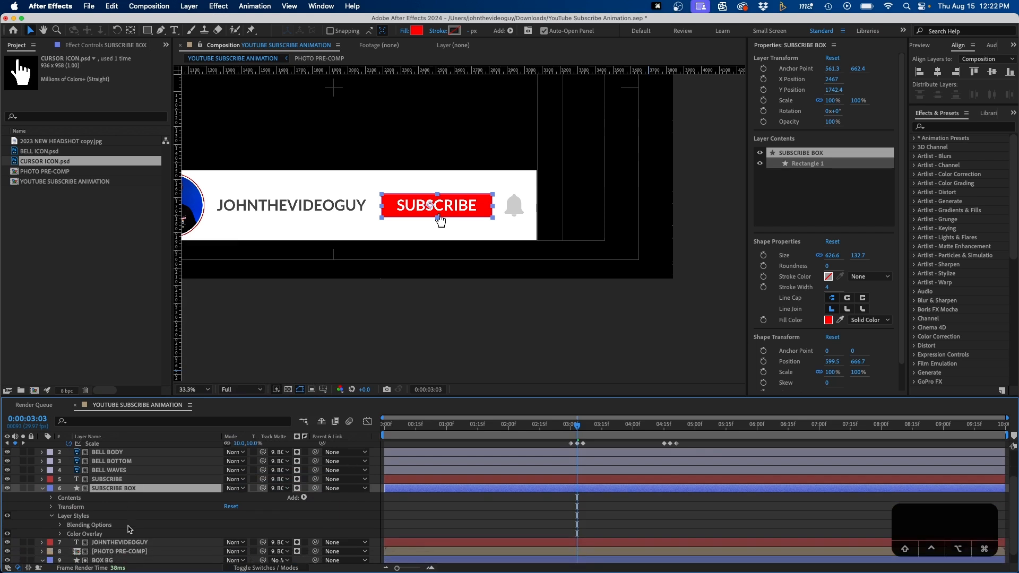
Step: Expand the SUBSCRIBE BOX's Color Overlay and add a red Color keyframe at 0:00:03:03
click(61, 532)
scroll(61, 535, down, 2)
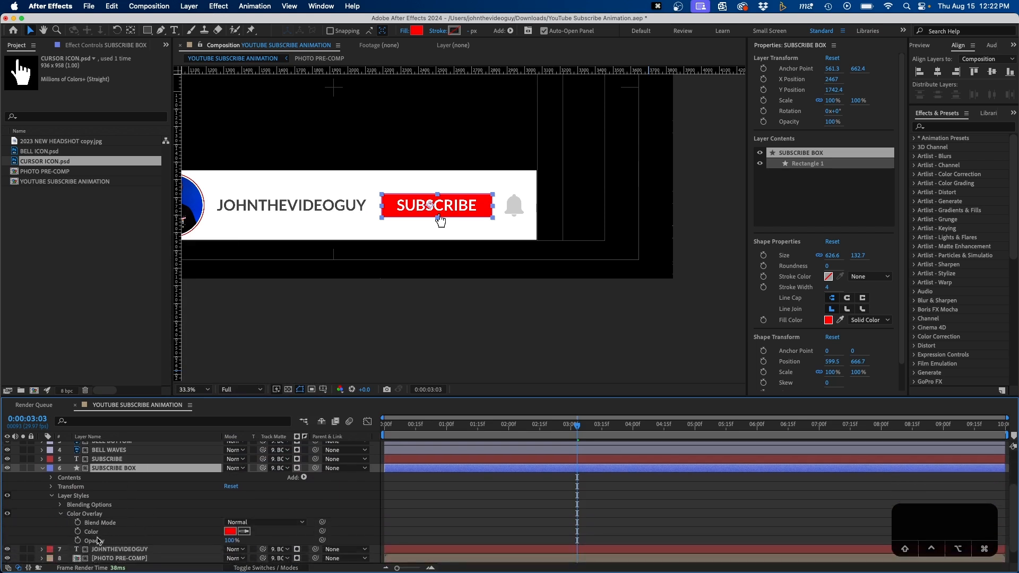
click(99, 533)
click(78, 532)
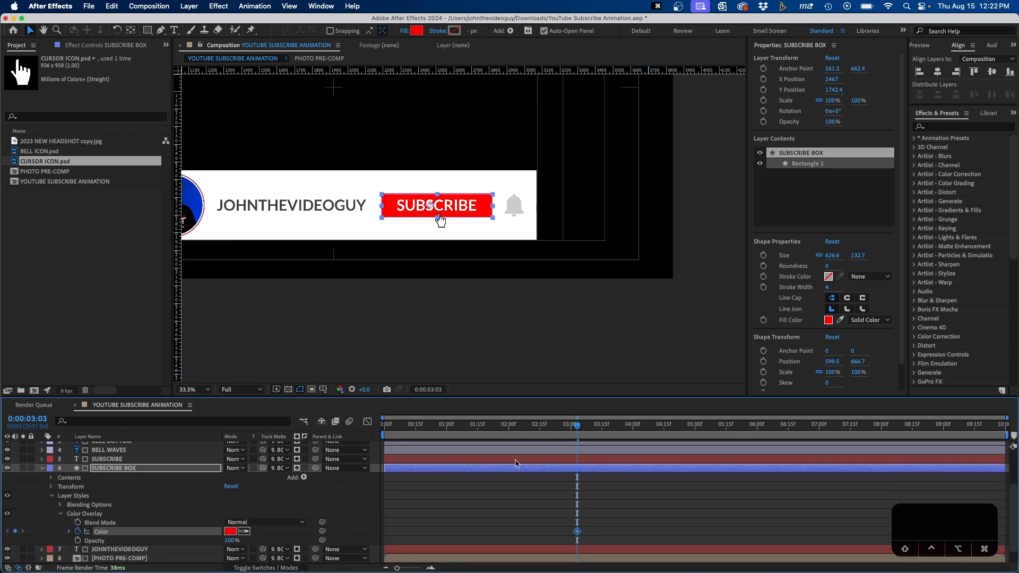
Step: Move the SUBSCRIBE BOX's red Color keyframe one frame earlier, to 0:00:03:02
drag(579, 429, 583, 428)
scroll(583, 427, up, 6)
scroll(583, 426, up, 2)
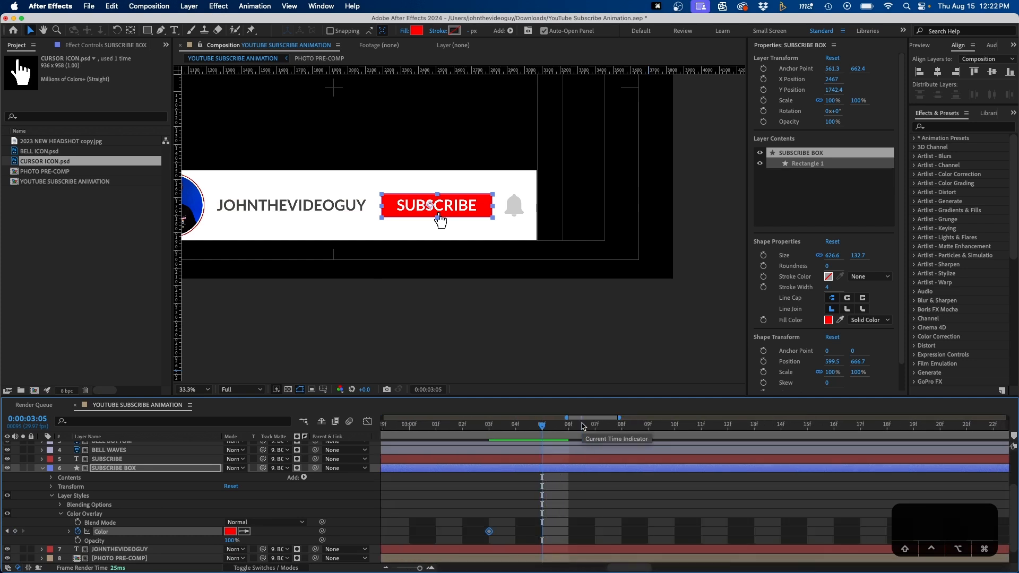
click(507, 430)
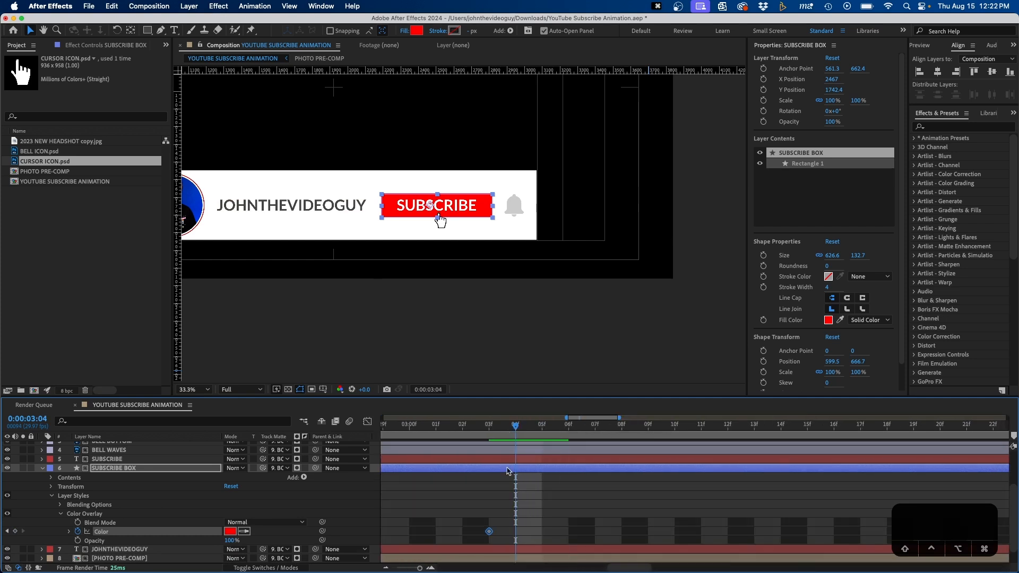
click(480, 536)
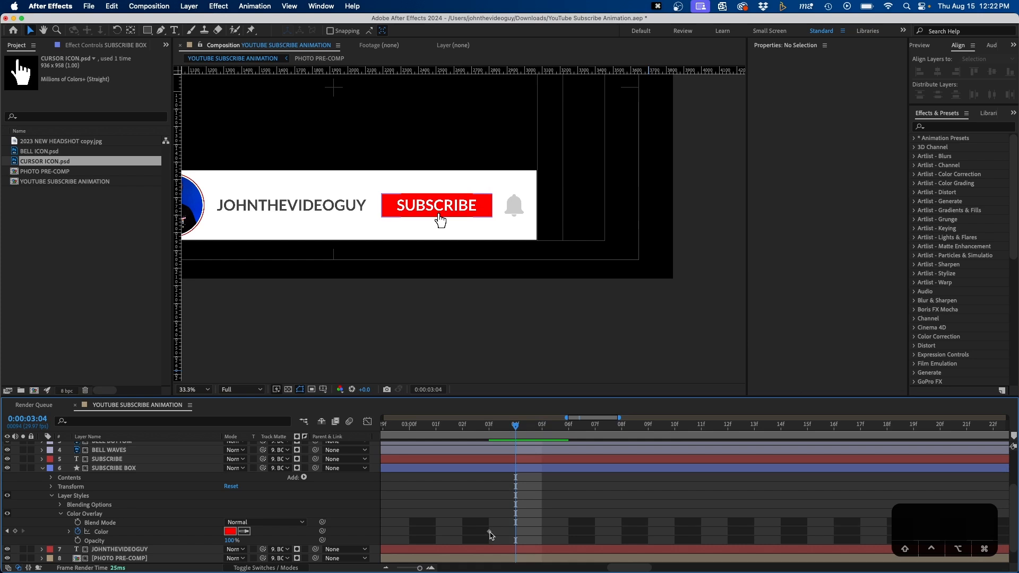
drag(488, 532, 462, 531)
Step: At 0:00:03:03, keyframe the SUBSCRIBE BOX's overlay color to the grey sampled from the bell icon
click(489, 426)
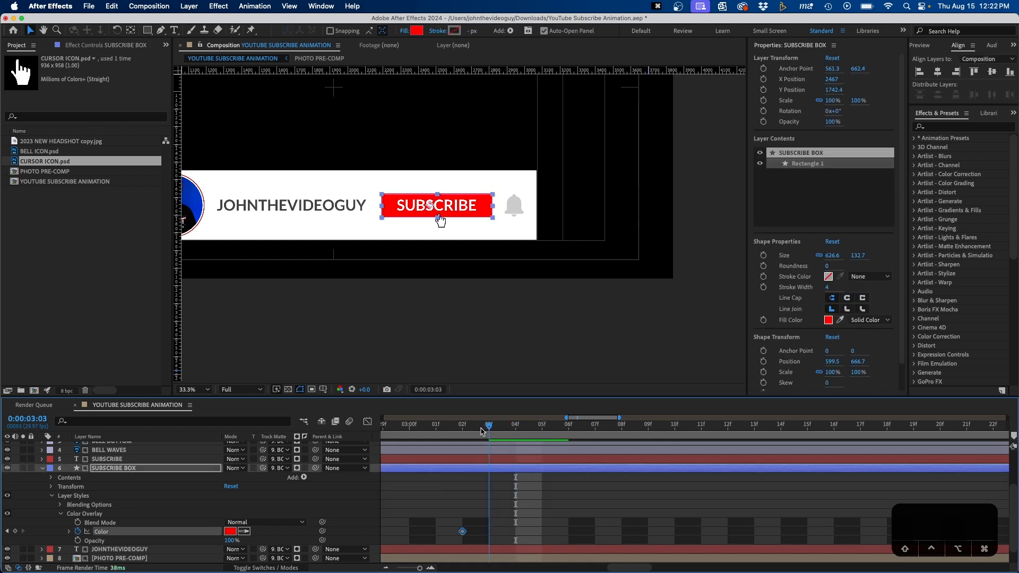
scroll(501, 486, up, 3)
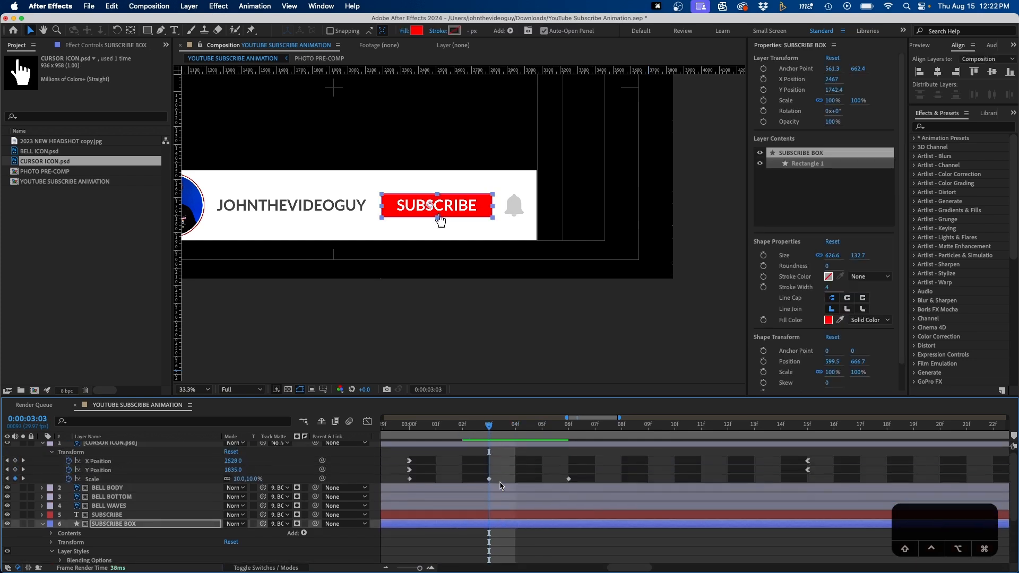
click(99, 482)
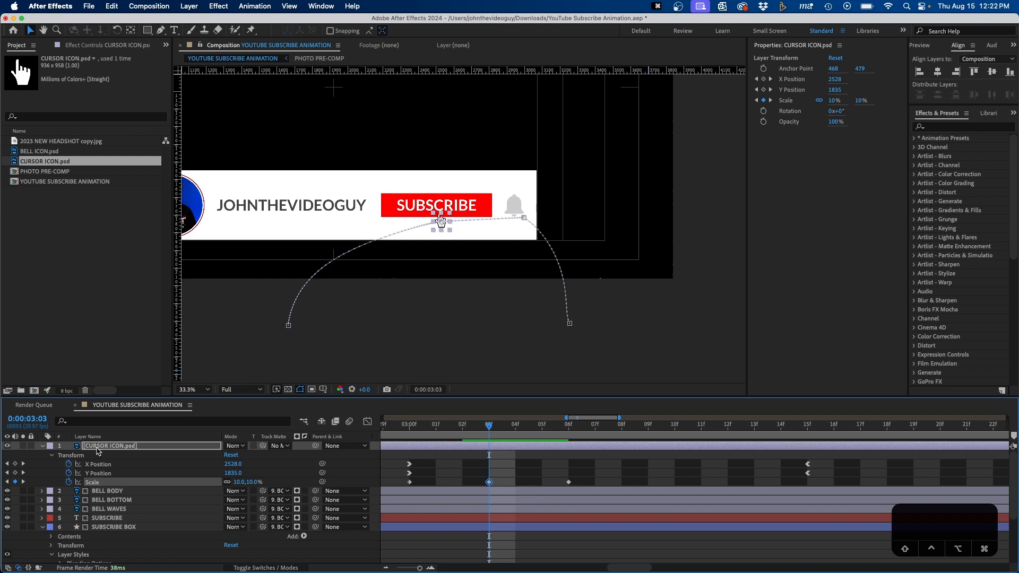
scroll(516, 497, down, 4)
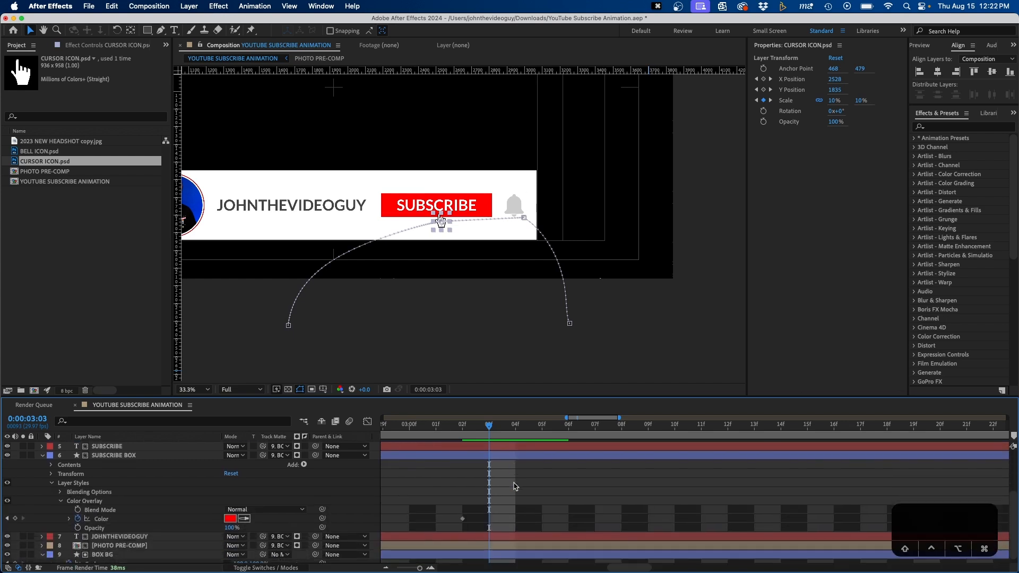
click(245, 519)
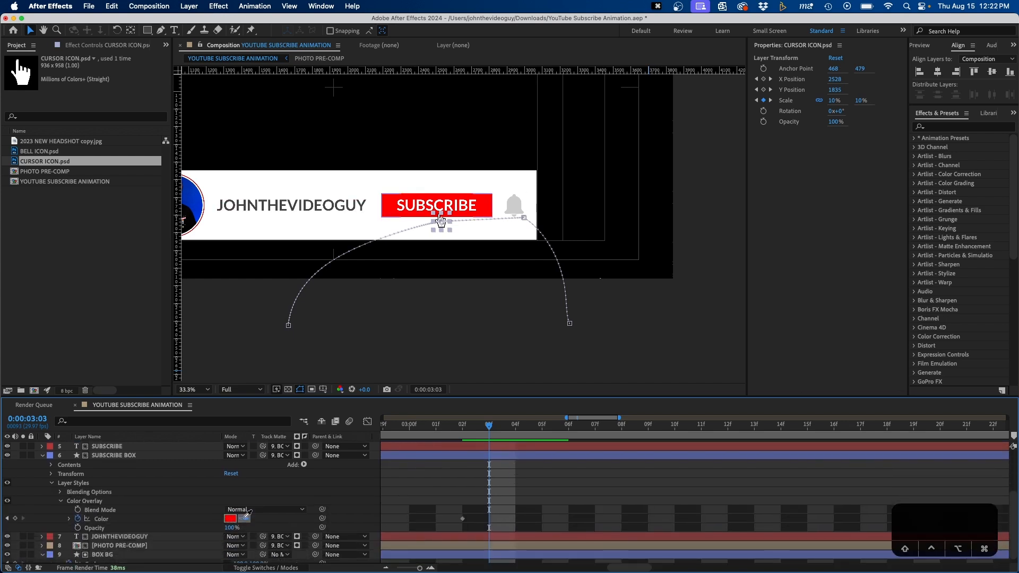
click(514, 204)
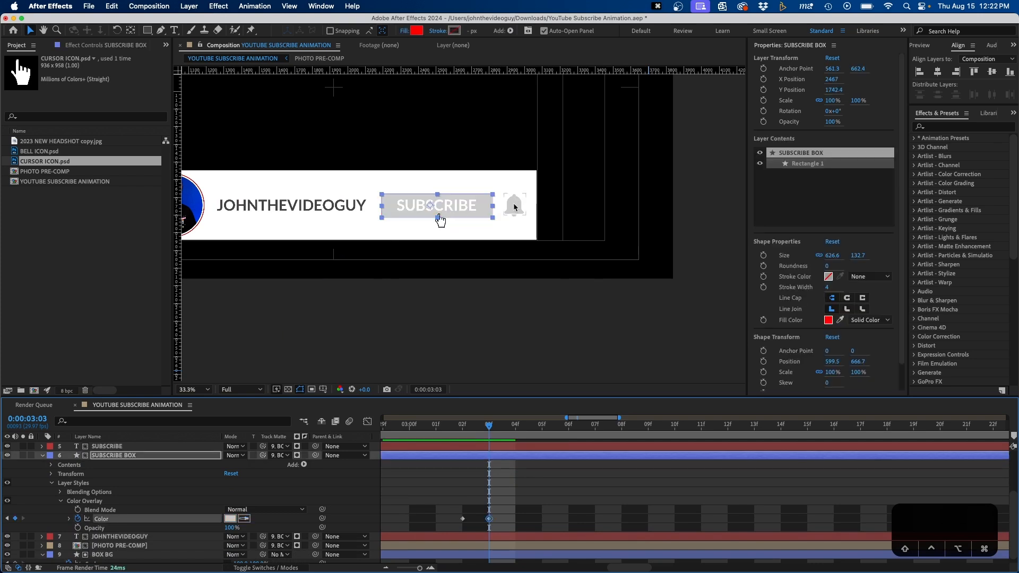
Step: Copy the SUBSCRIBE BOX's Color Overlay onto the SUBSCRIBE text layer at 0:00:03:02 and reveal the text layer's keyframed Color
drag(489, 426, 462, 426)
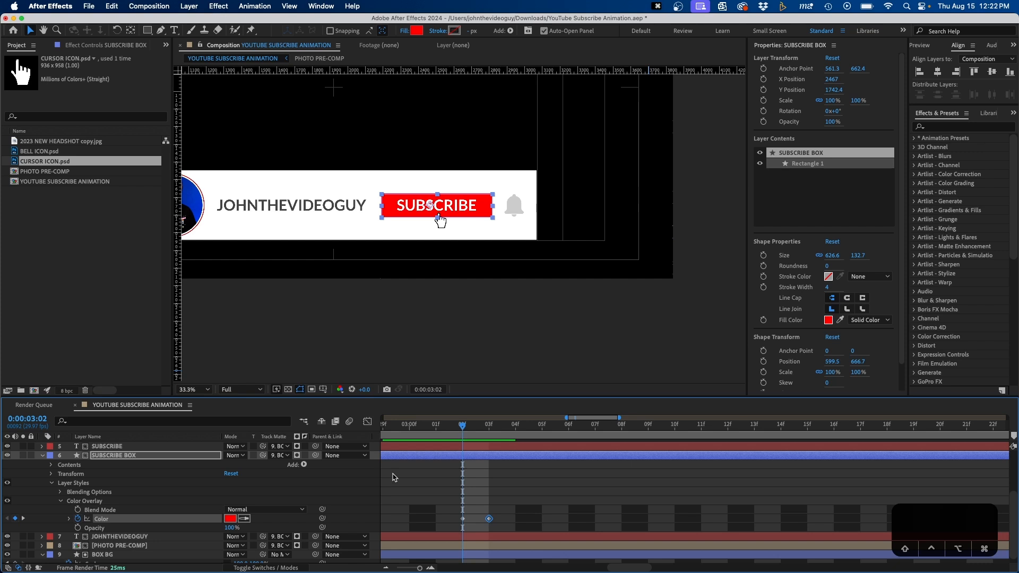
click(97, 501)
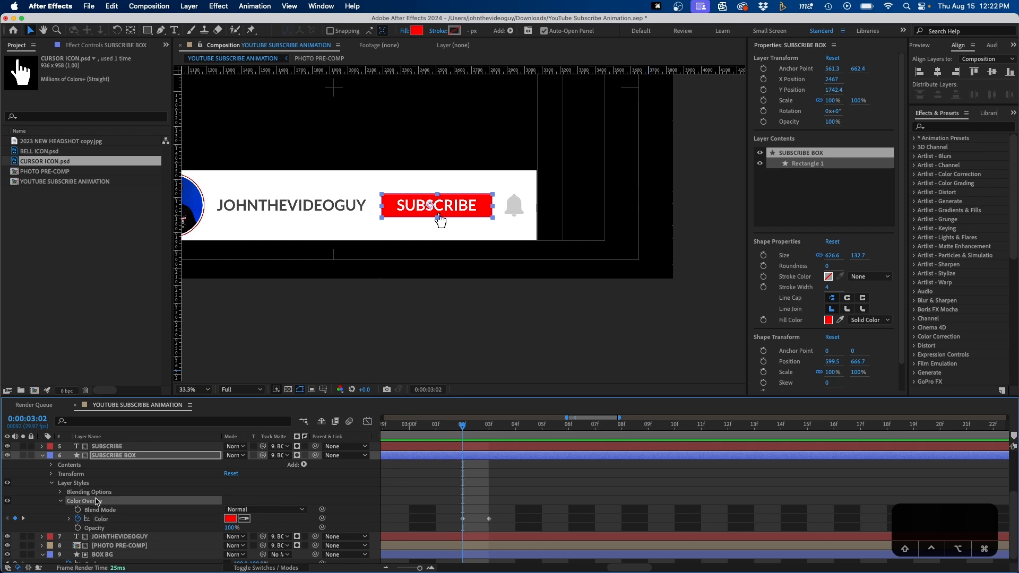
key(super+c)
scroll(137, 480, up, 2)
click(118, 467)
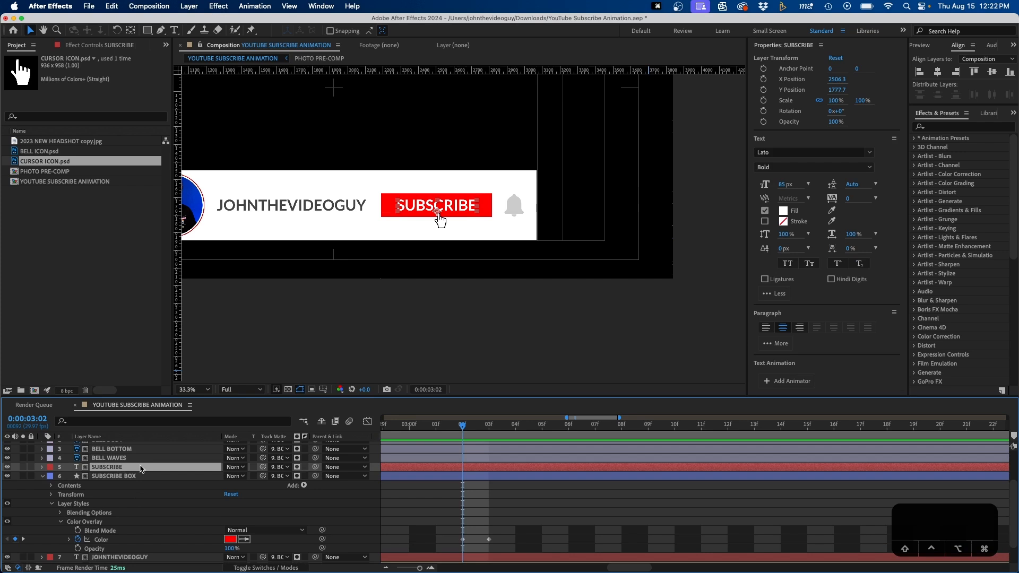
key(super+v)
key(u)
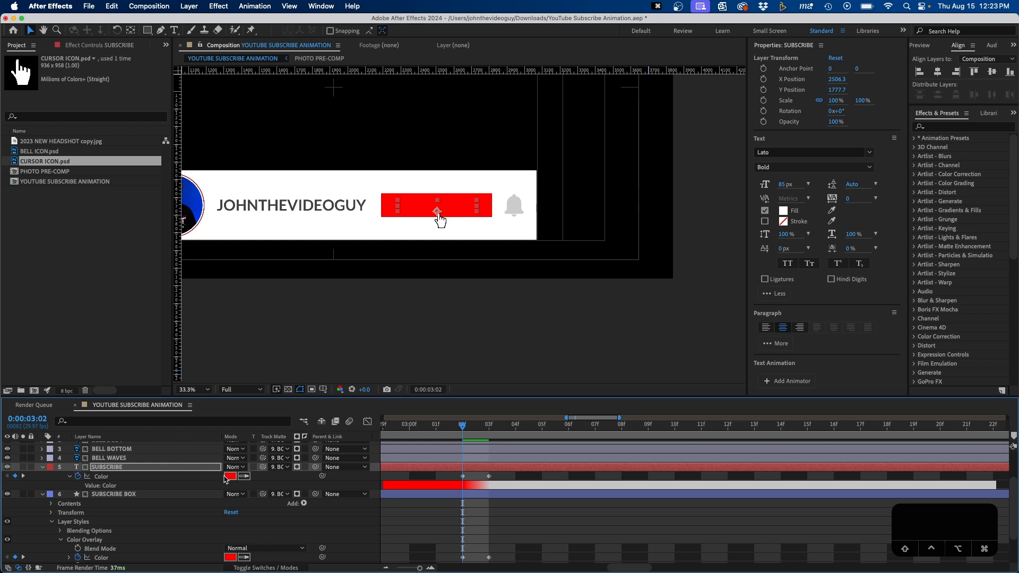
Step: Set the SUBSCRIBE text's overlay Color keyframe at 0:00:03:02 to white, FFFFFF
click(229, 476)
text(FFFFFF)
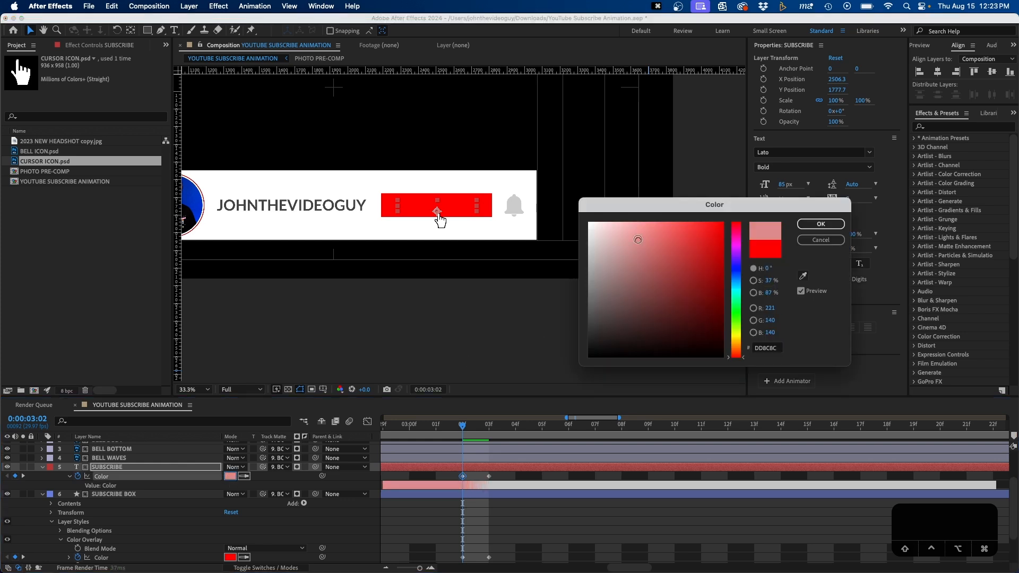
key(Return)
Step: At 0:00:03:03, set the SUBSCRIBE text's overlay Color keyframe to the dark grey sampled from the channel name
drag(469, 423, 488, 423)
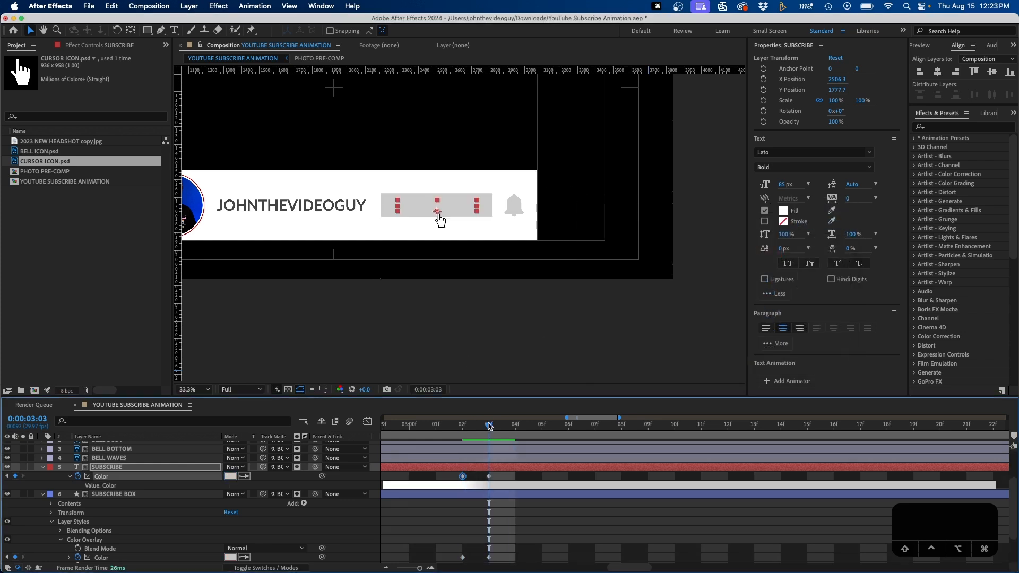
click(245, 476)
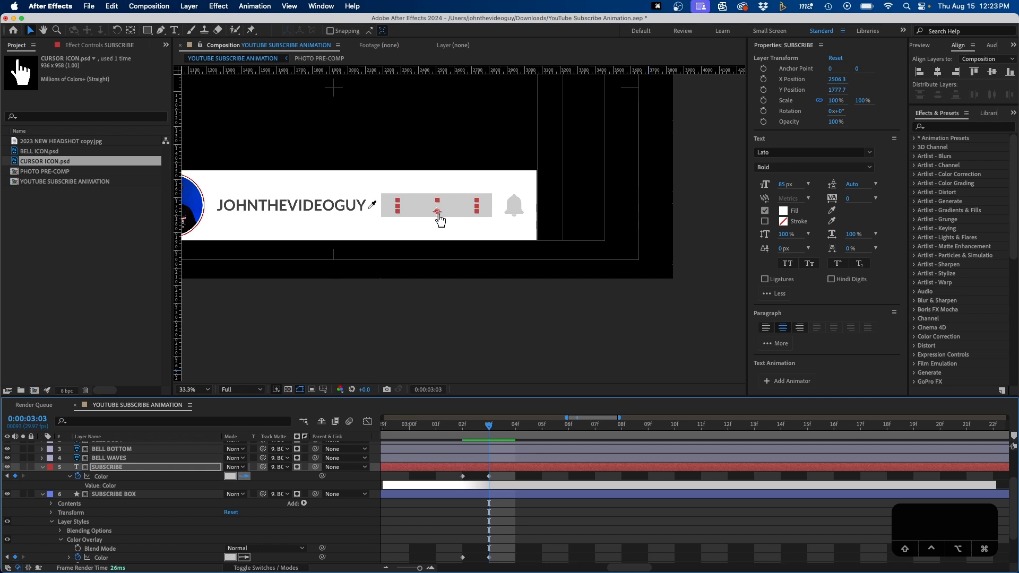
click(363, 207)
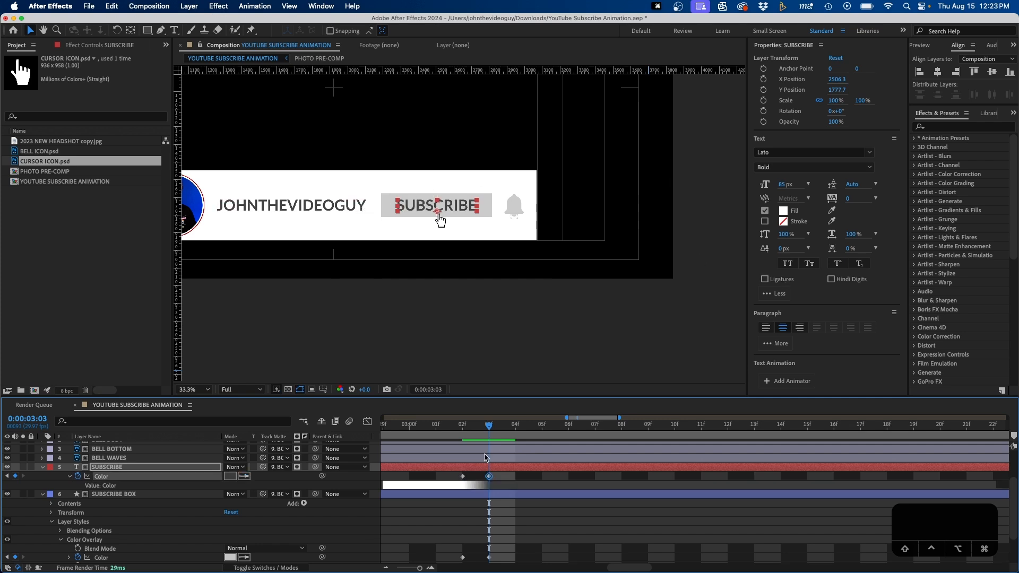
Step: Adjust the SUBSCRIBE text's overlay Color keyframe at 0:00:03:03 to a medium grey lighter than the channel name
click(230, 476)
drag(607, 315, 582, 299)
click(810, 229)
key(F2)
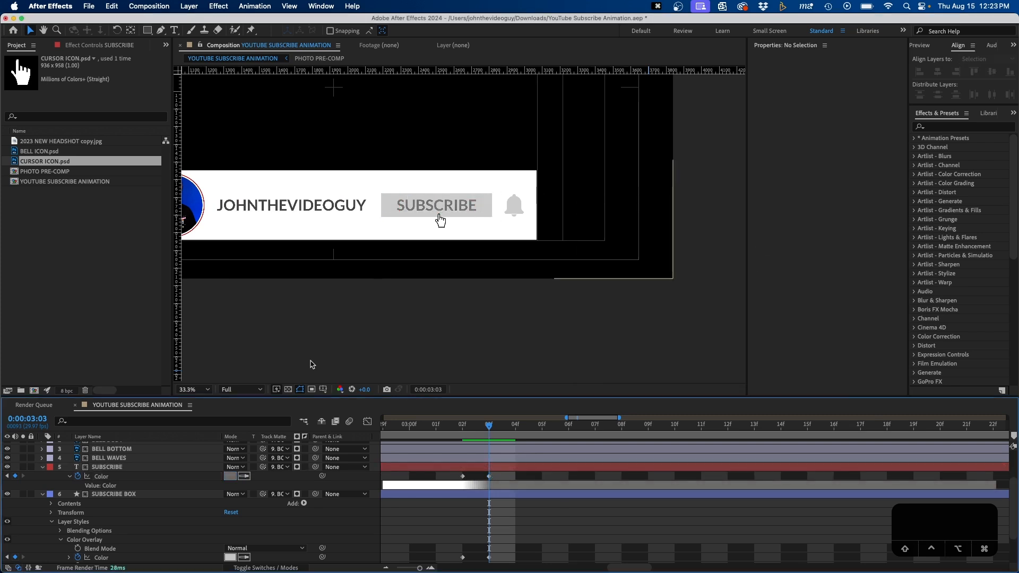
click(231, 476)
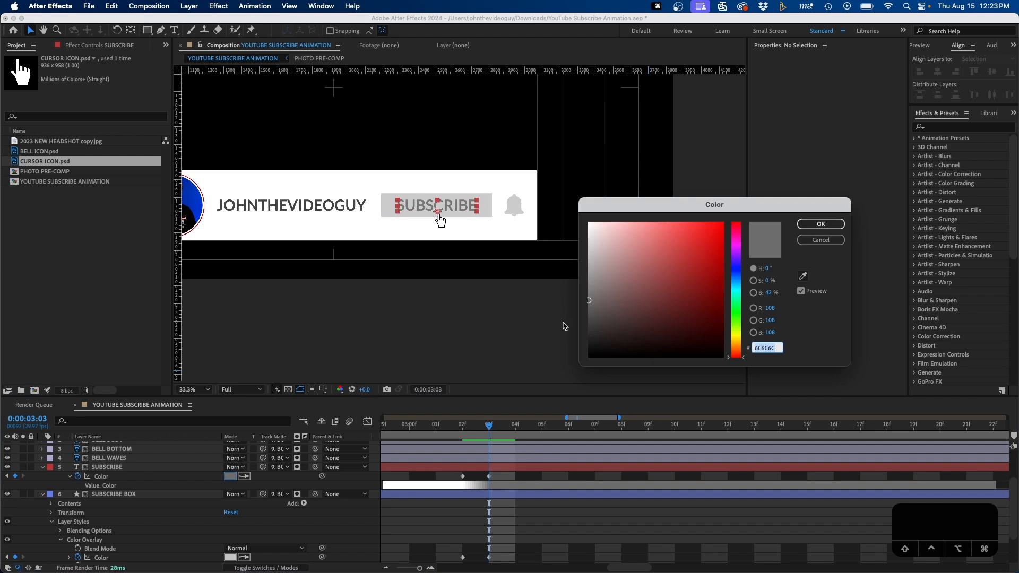
click(821, 224)
key(F2)
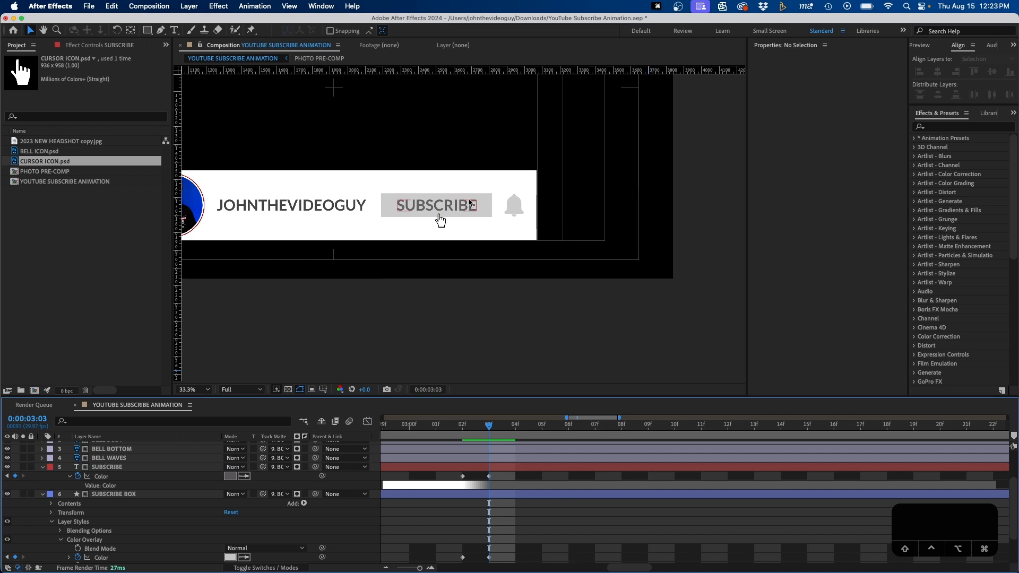
Step: At 0:00:03:02, expand the SUBSCRIBE layer's Text properties and add a Source Text keyframe
click(470, 434)
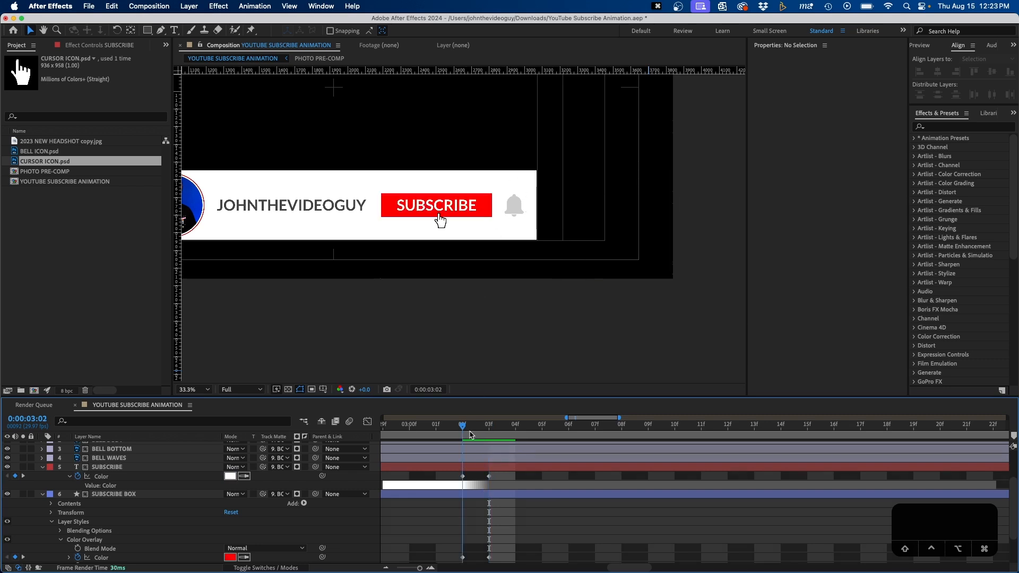
click(43, 467)
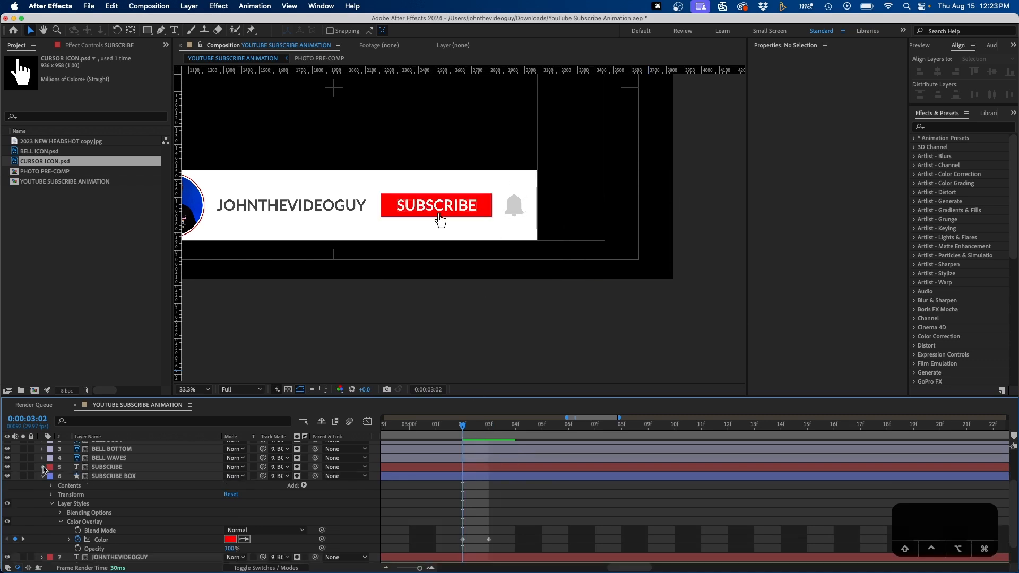
click(43, 467)
click(52, 477)
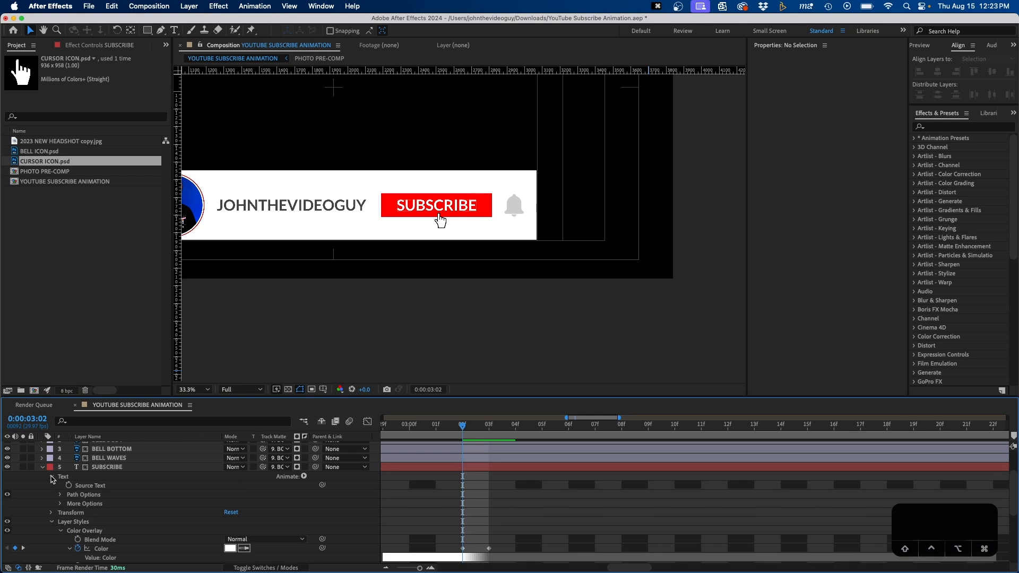
click(93, 487)
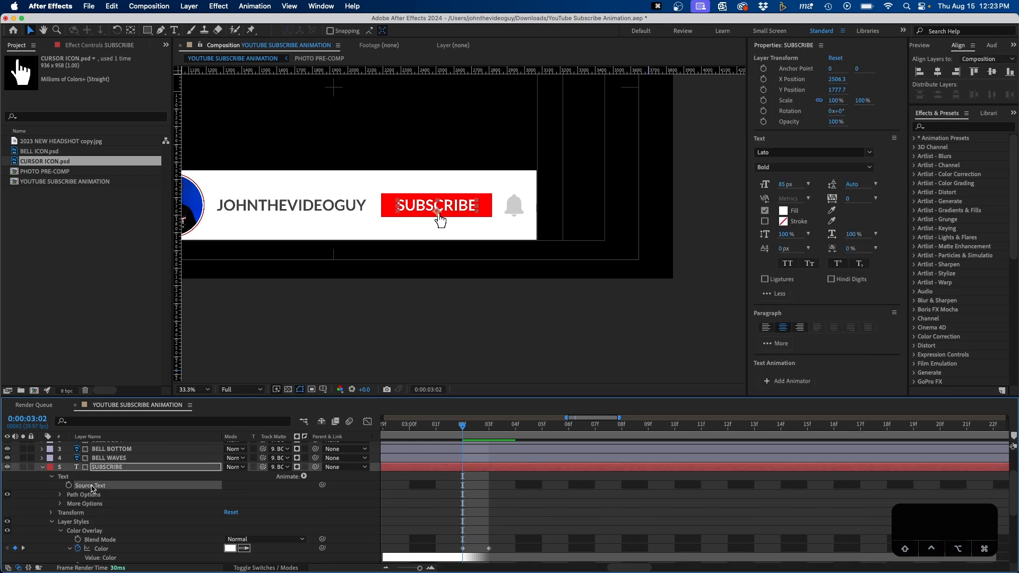
click(69, 485)
Step: At 0:00:03:03, change the button's text to SUBSCRIBED as a new Source Text keyframe
click(489, 427)
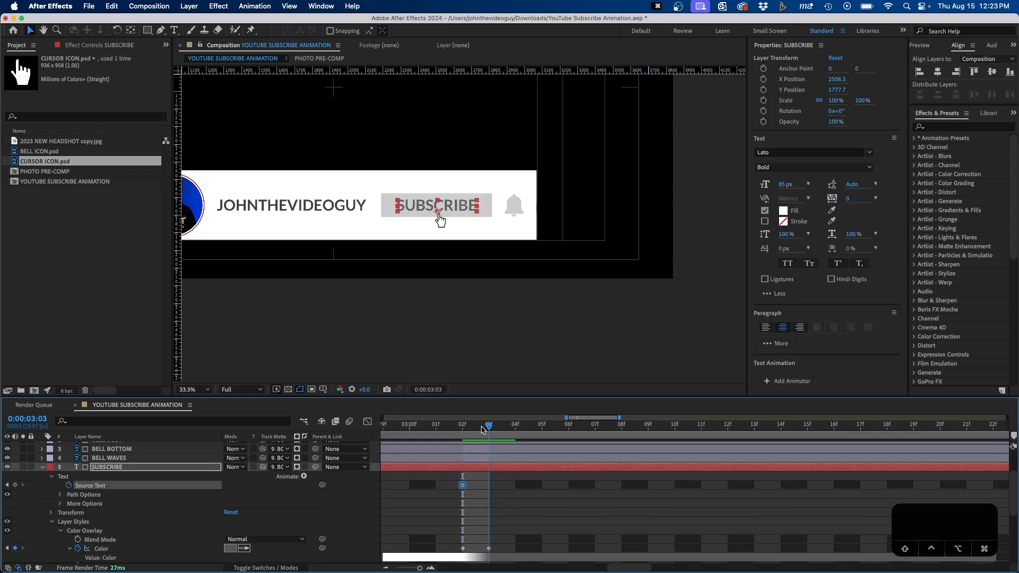
double_click(466, 204)
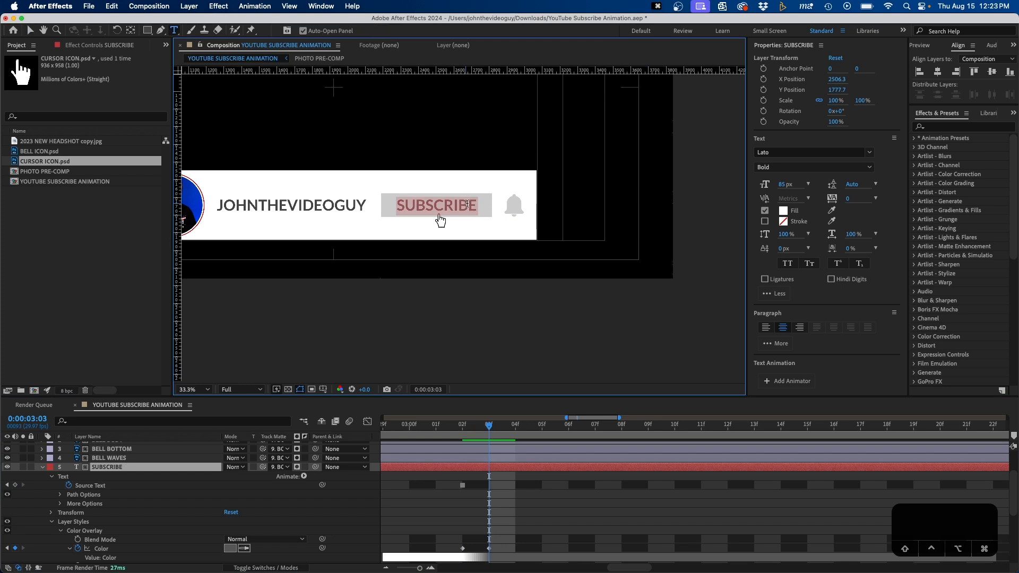
click(475, 203)
text(D)
click(524, 515)
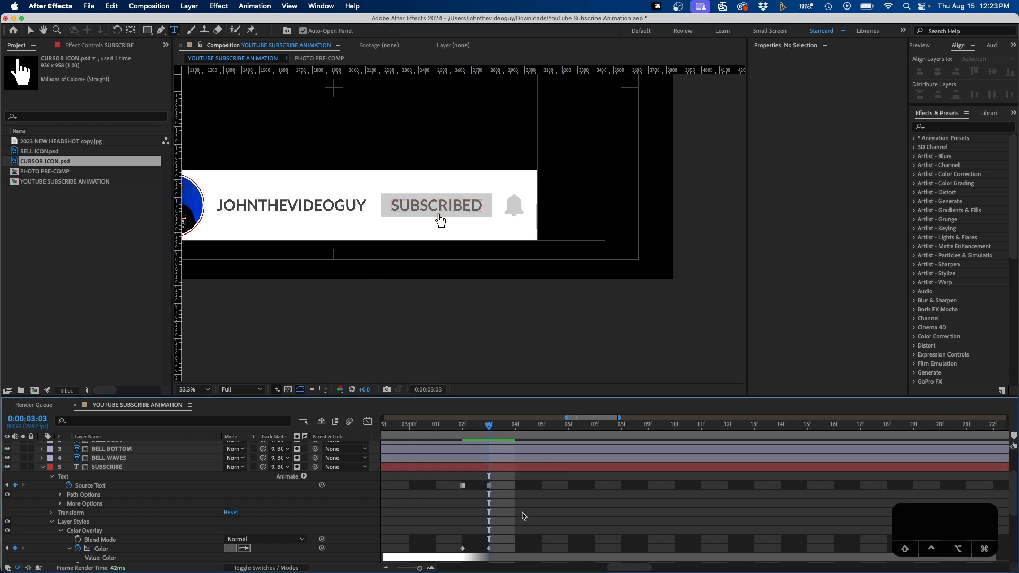
Step: Check the button's color and text change on the frames around 0:00:03:02
click(445, 428)
click(466, 428)
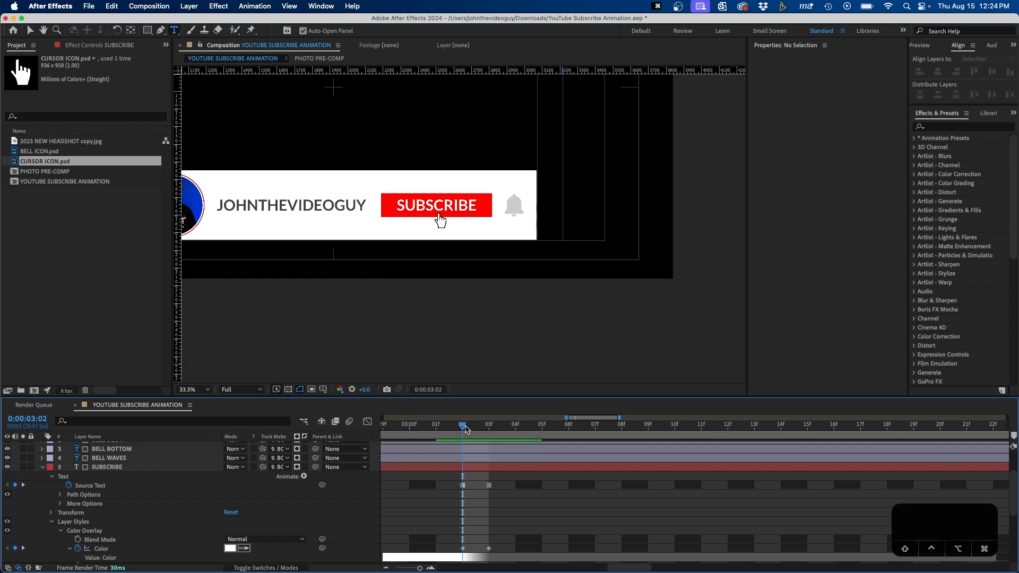
click(445, 428)
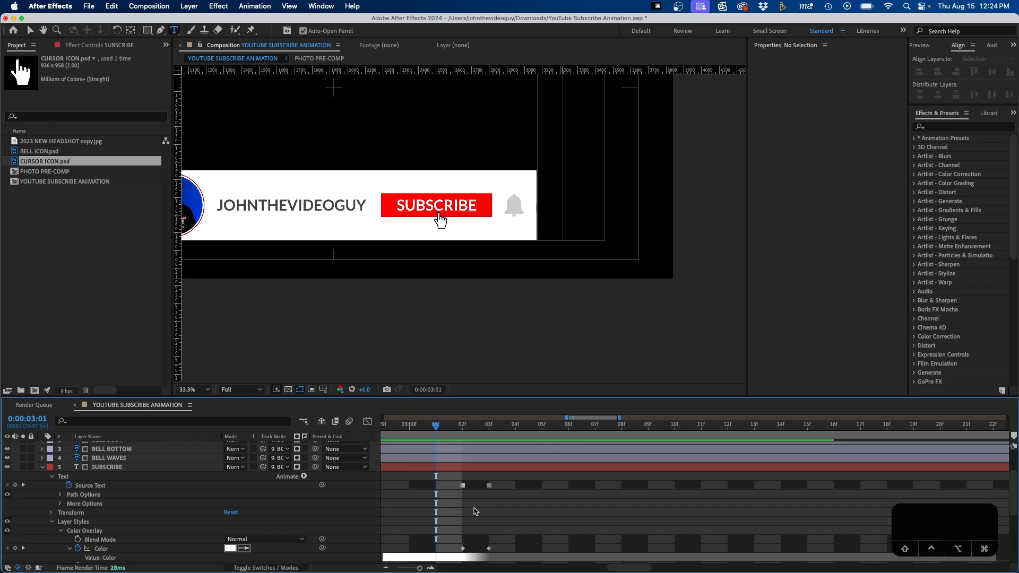
Step: Collapse the layer properties and parent the SUBSCRIBE text layer to the SUBSCRIBE BOX layer
key(u)
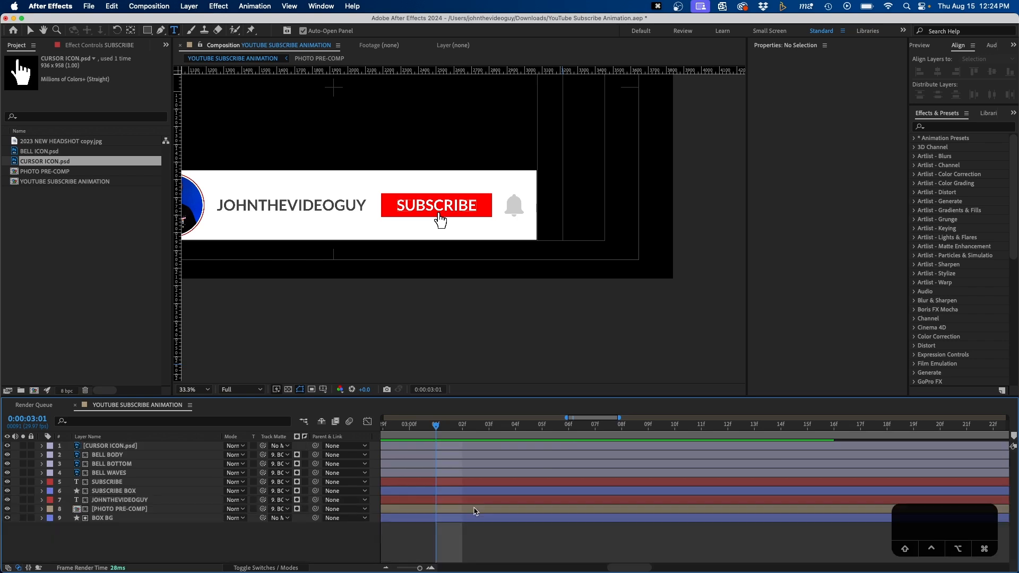
click(107, 482)
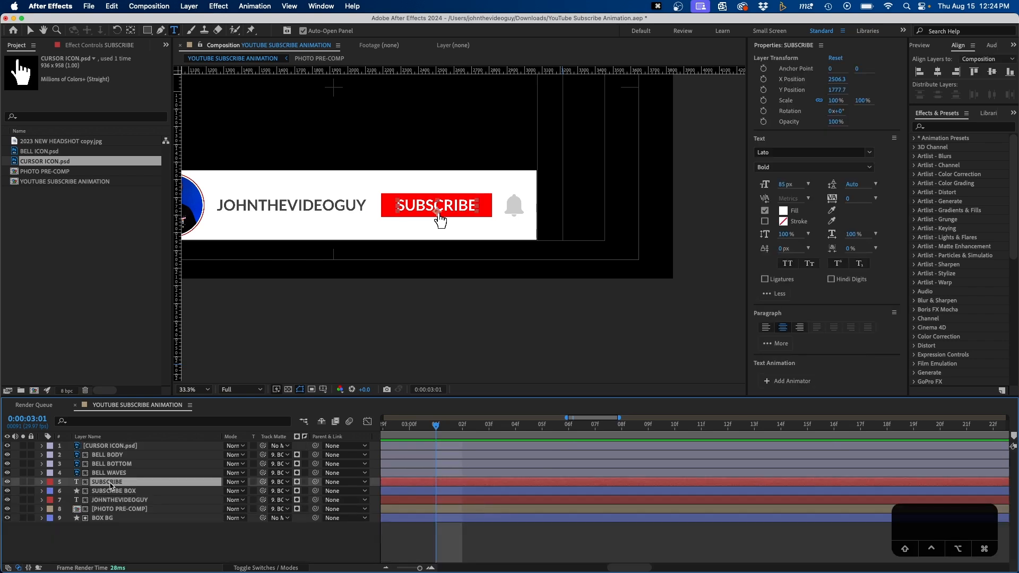
click(107, 492)
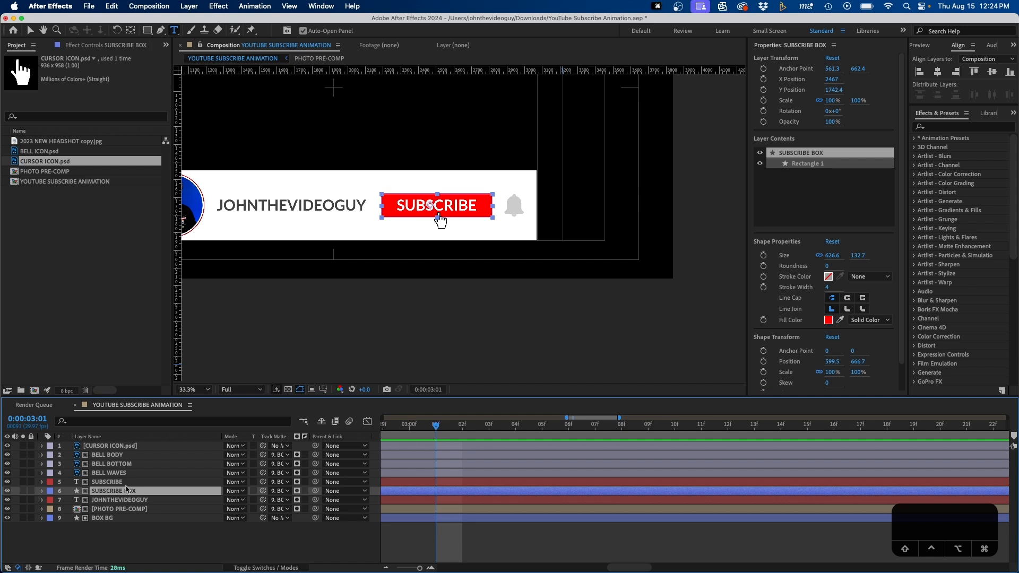
click(118, 483)
click(96, 491)
click(112, 482)
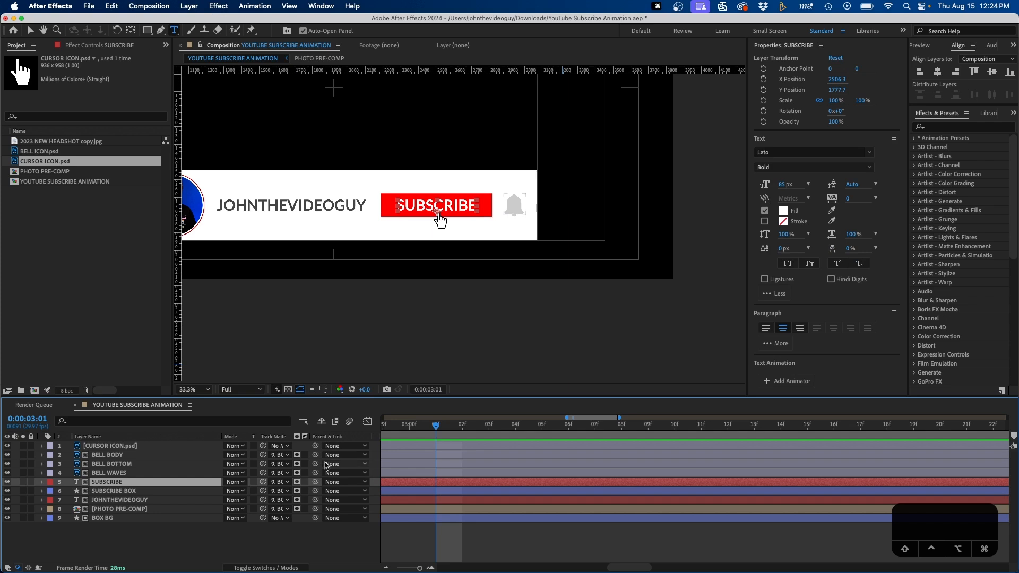
drag(316, 482, 135, 497)
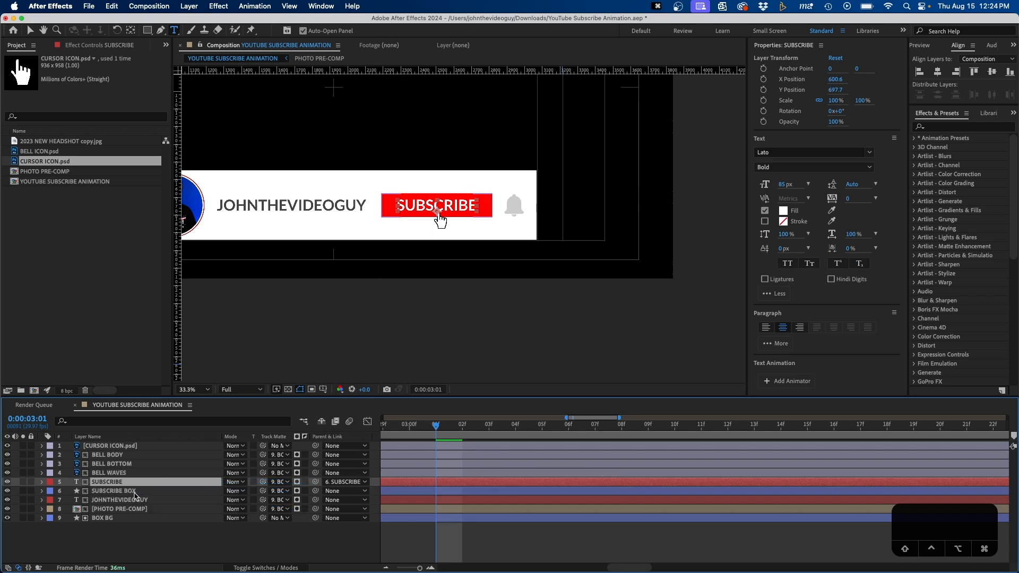
Step: Keyframe the SUBSCRIBE BOX's Scale at 100% at 0:00:03:01 and at 95% at 0:00:03:03
click(134, 493)
key(s)
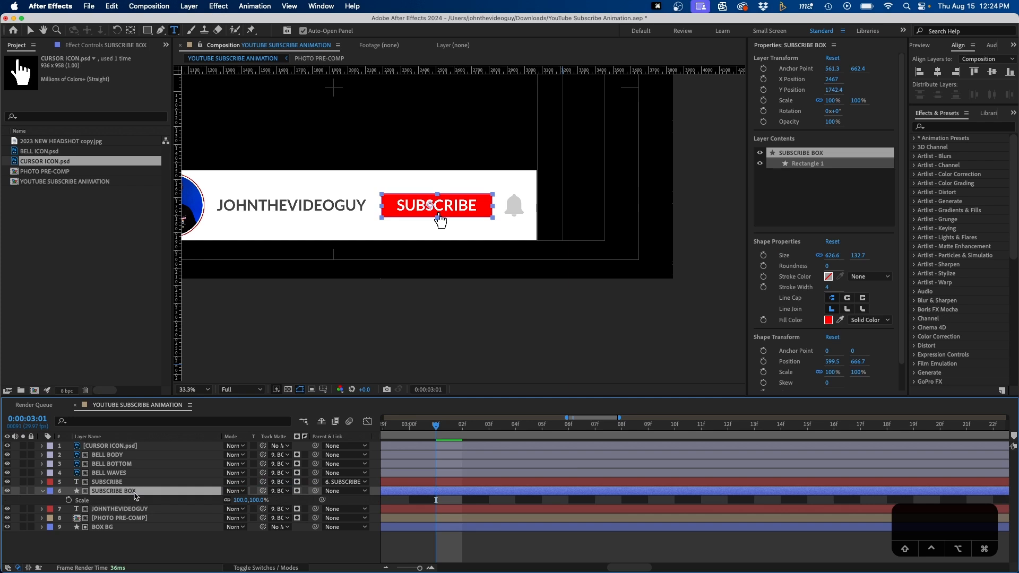
click(69, 499)
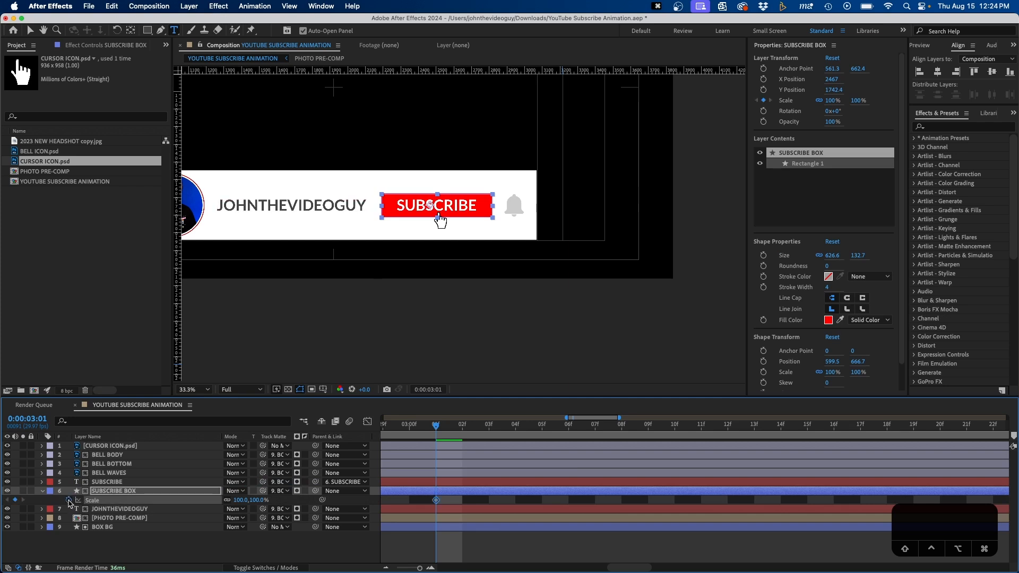
drag(449, 428, 483, 431)
click(240, 500)
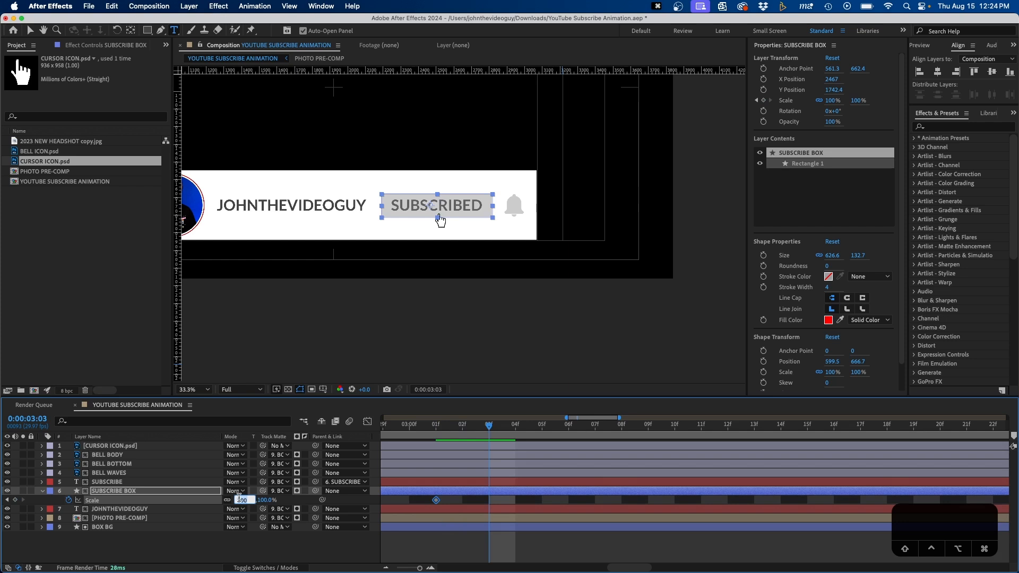
text(95)
key(Return)
Step: At 0:00:03:05, keyframe the SUBSCRIBE BOX's Scale back to 100%
drag(519, 434, 542, 430)
click(254, 499)
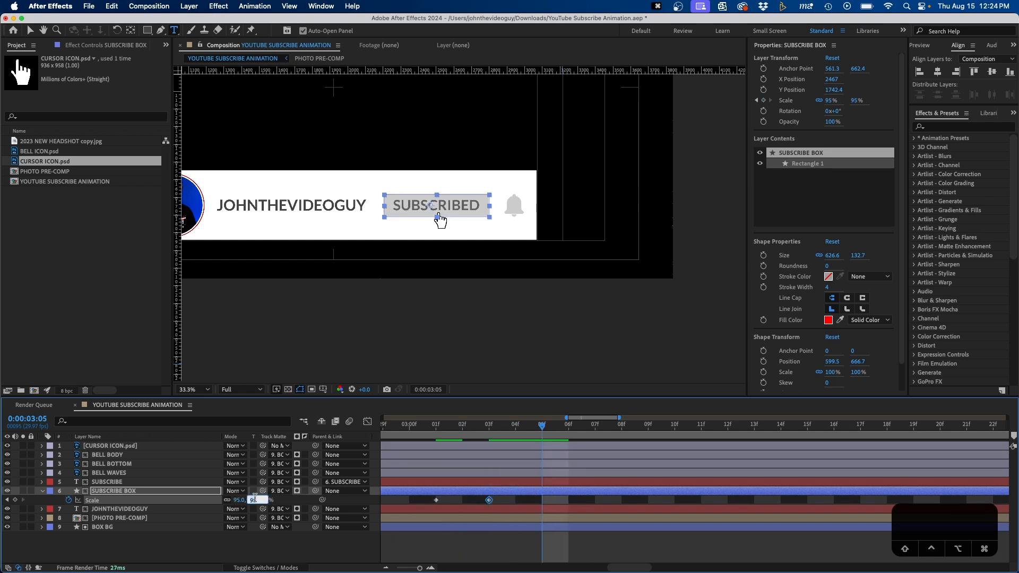
text(100)
key(Return)
Step: Play the subscribe button's click animation from 0:00:02:23
drag(514, 426, 610, 439)
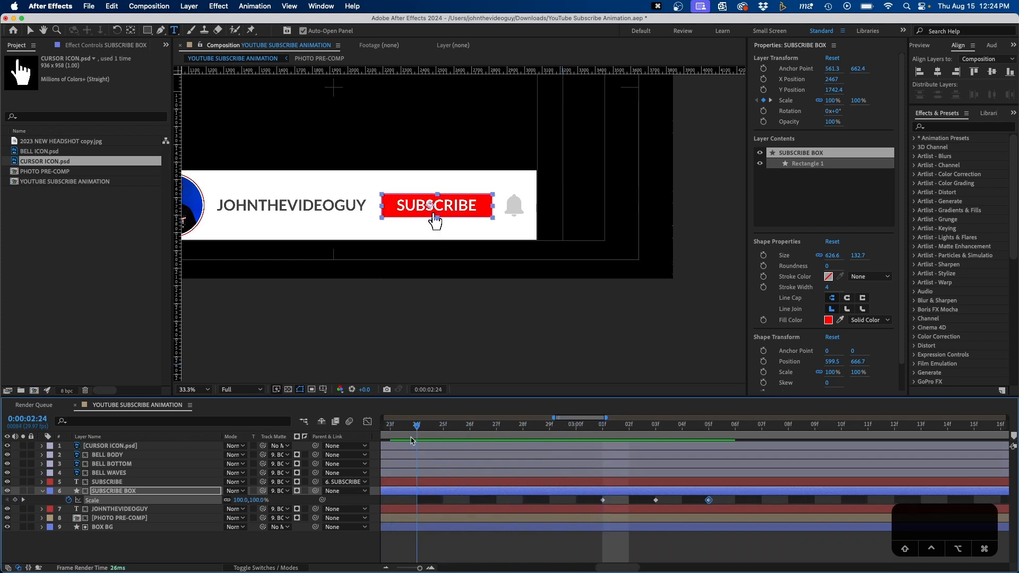
click(390, 434)
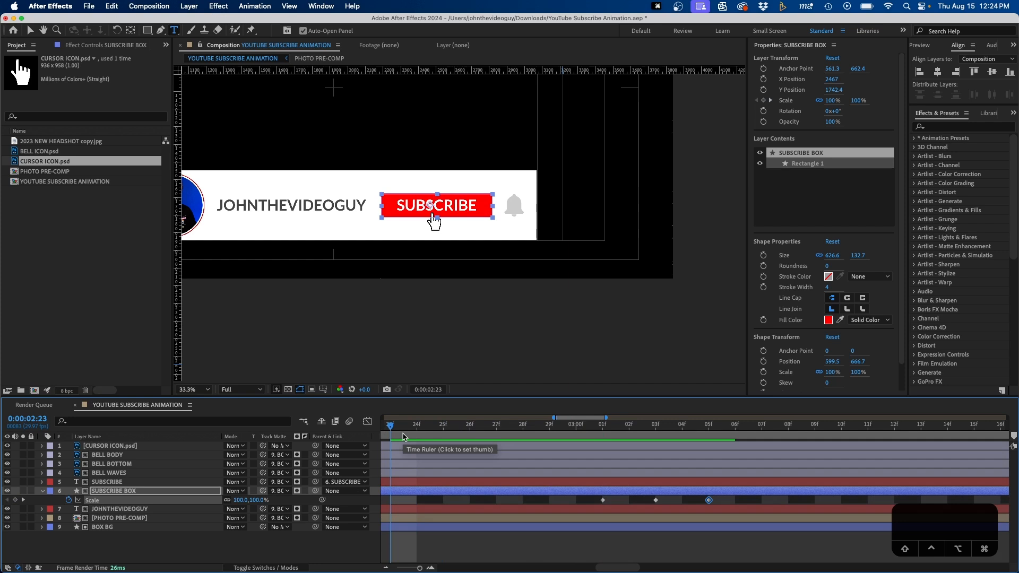
key(space)
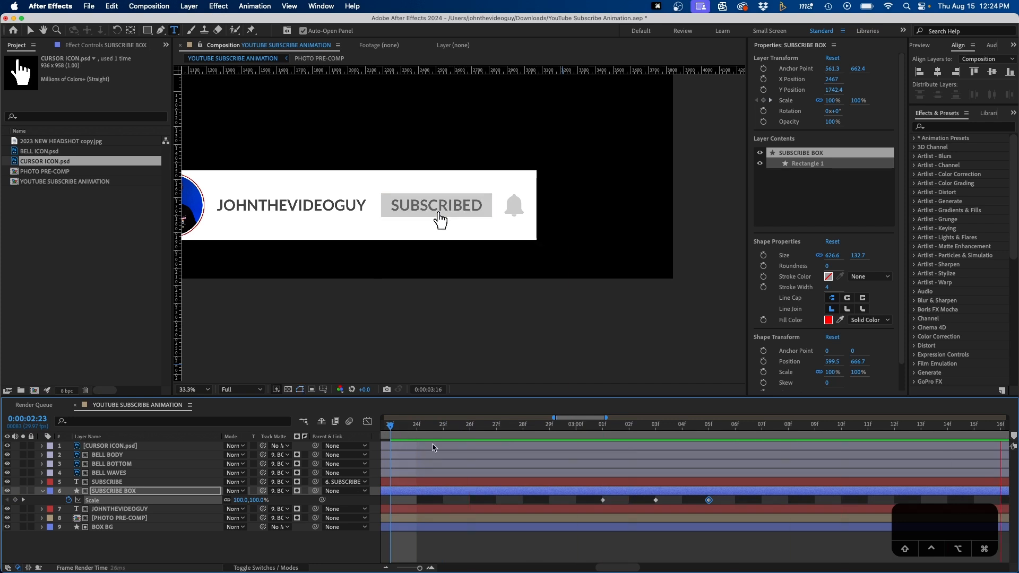
Step: Go to 0:00:04:15, where the cursor reaches the bell, and reveal the CURSOR ICON.psd layer's Scale keyframes
click(544, 536)
key(minus)
key(minus)
key(minus)
key(minus)
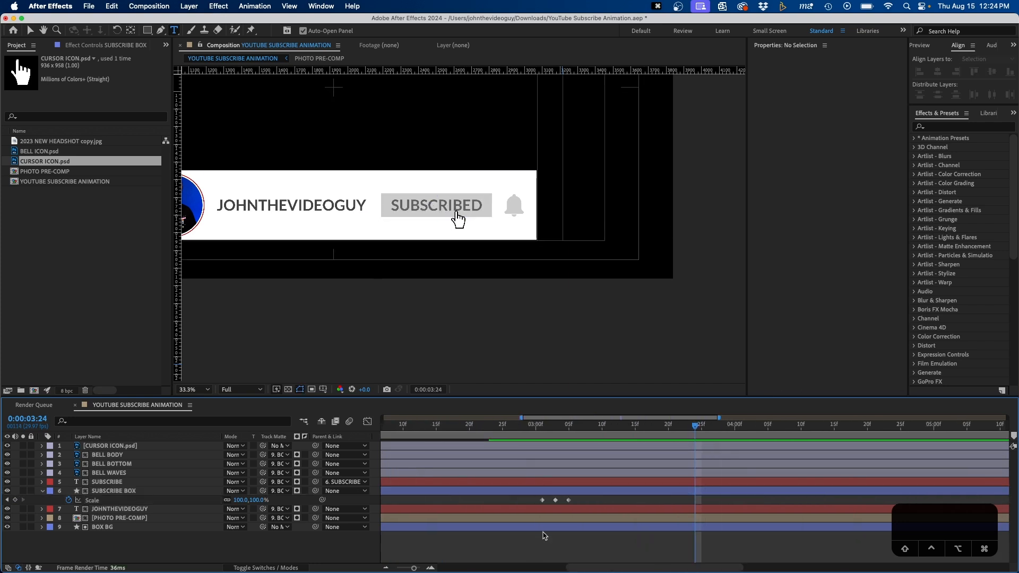
drag(622, 440, 667, 434)
click(113, 446)
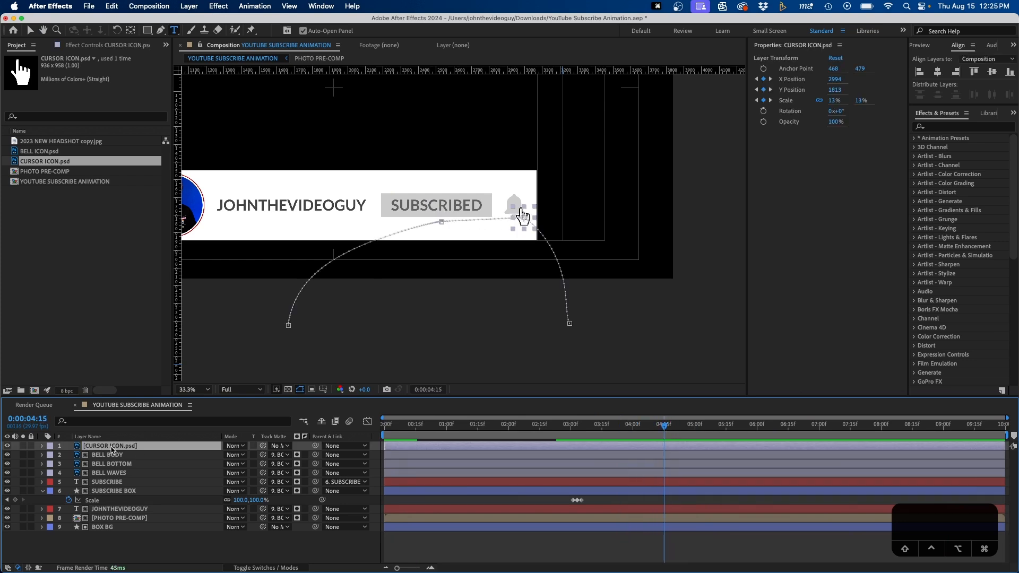
key(s)
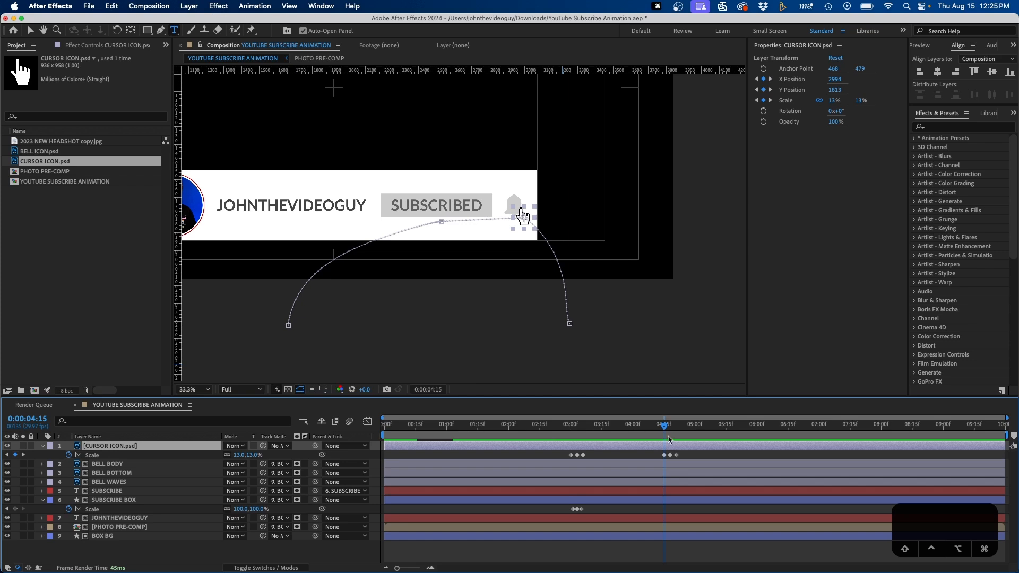
Step: Go to 0:00:04:17, one frame before the cursor's 10% Scale keyframe over the bell
drag(664, 427, 669, 426)
key(=)
key(=)
key(=)
key(=)
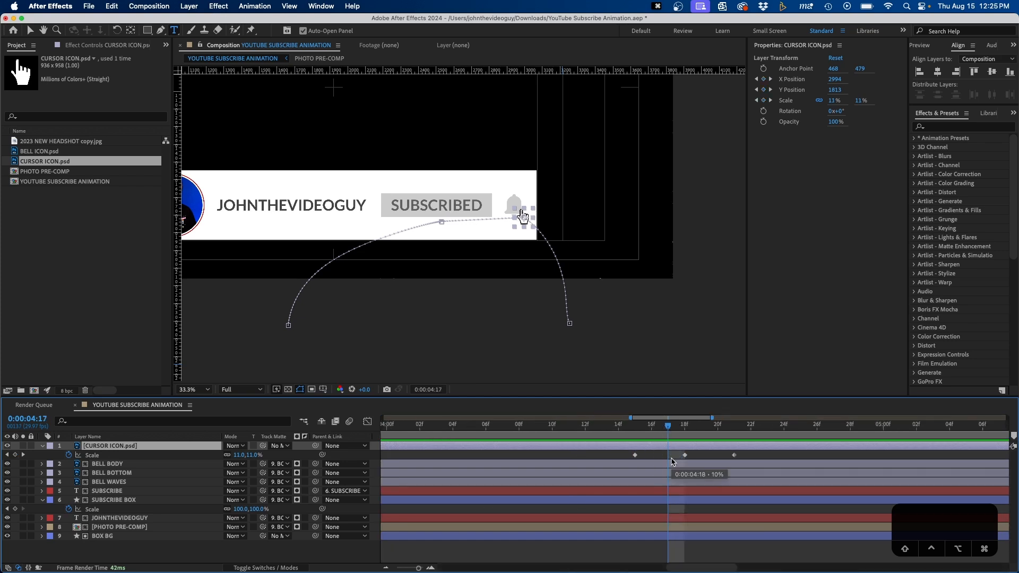
drag(618, 425, 645, 428)
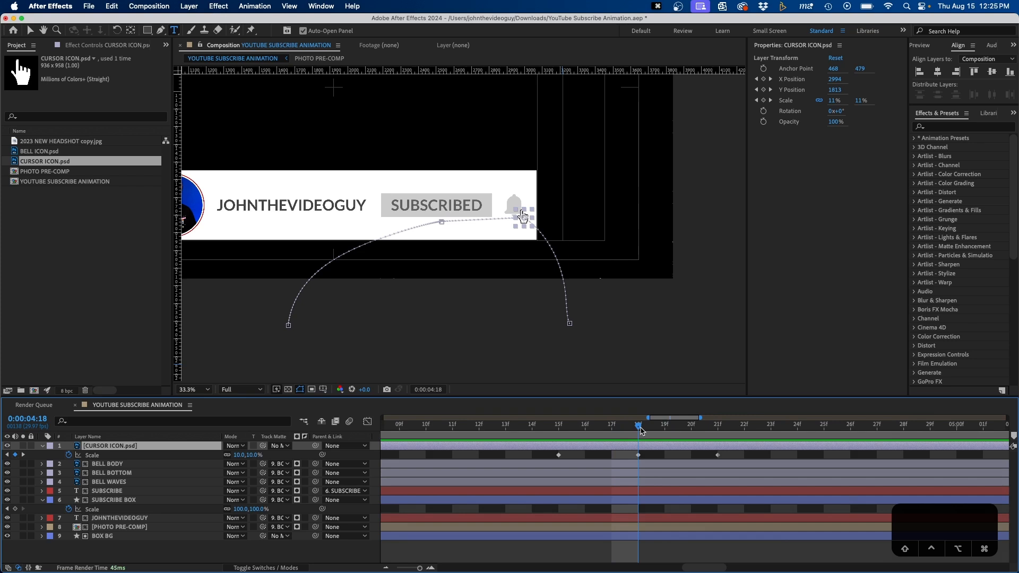
click(638, 455)
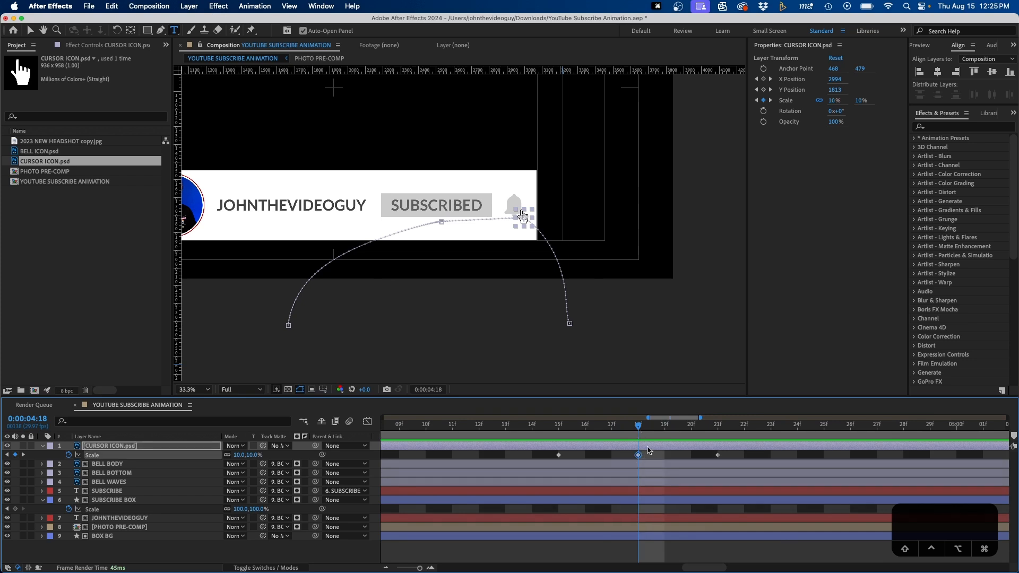
click(648, 450)
drag(631, 432, 619, 432)
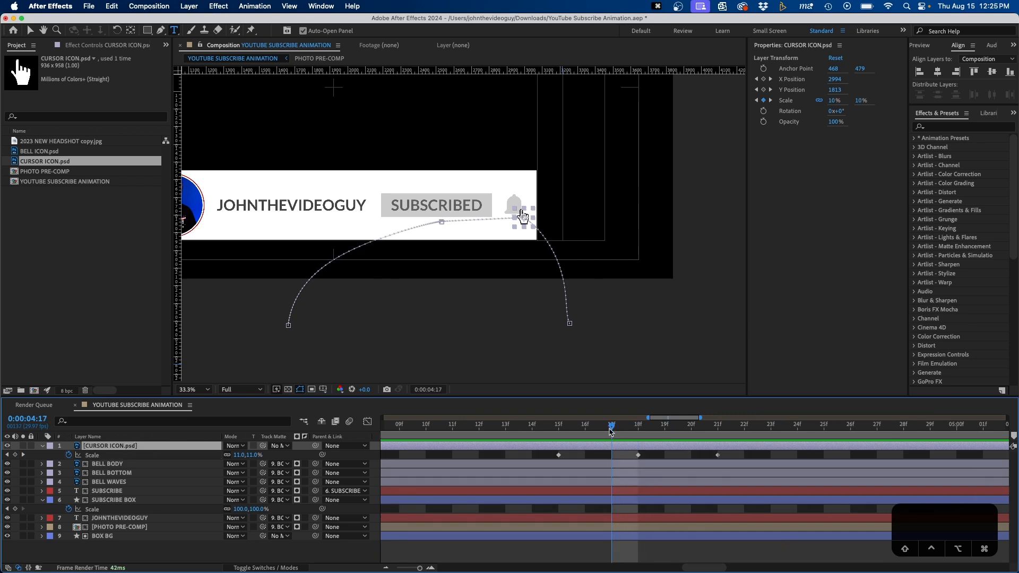
Step: Add a Color Overlay layer style to the BELL BODY layer
click(586, 466)
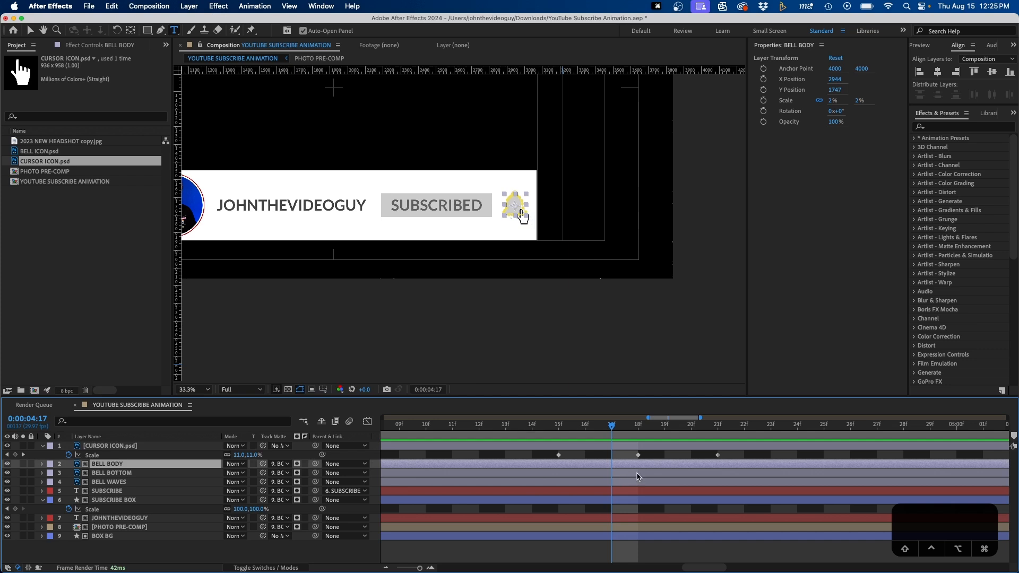
click(121, 476)
click(120, 483)
click(118, 464)
right_click(118, 467)
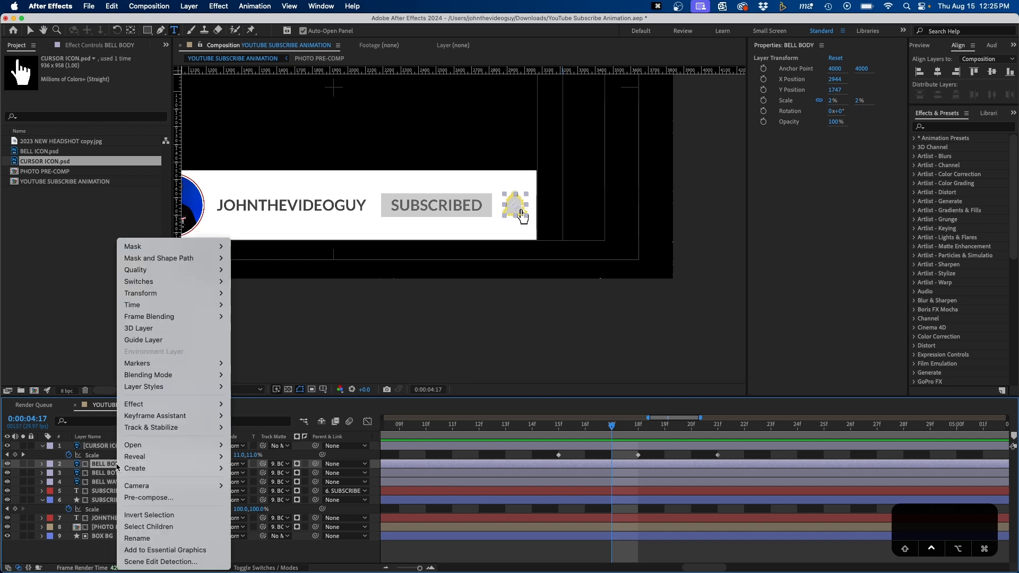
mouse_move(159, 386)
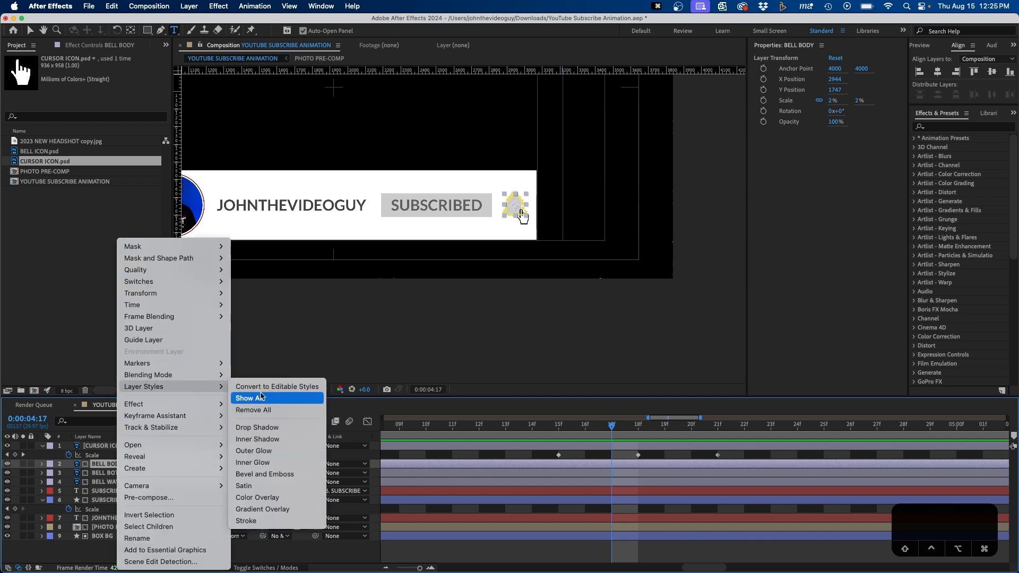
click(277, 498)
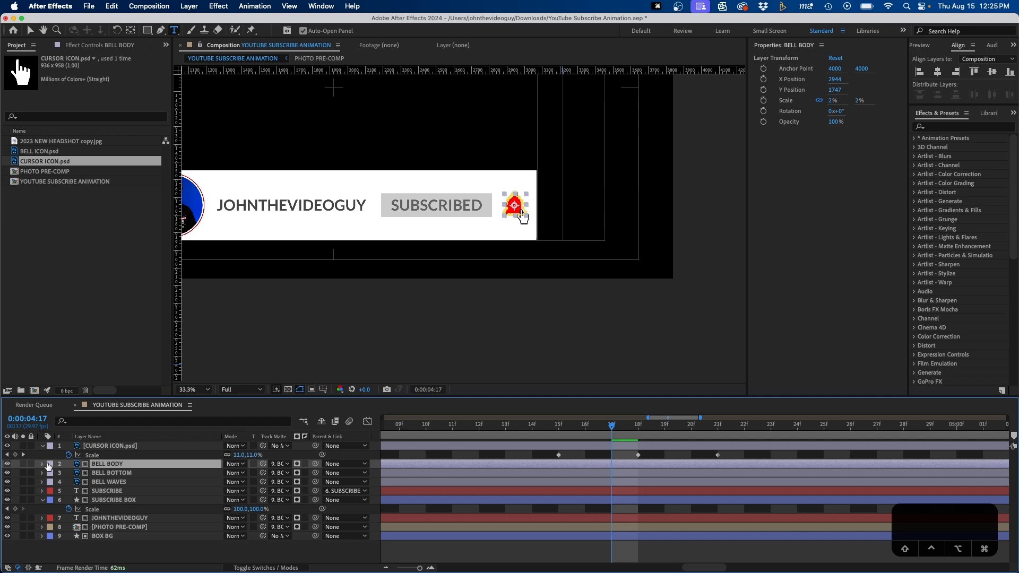
Step: Keyframe the BELL BODY's Color Overlay color at 0:00:04:17 and set it to a light grey sampled from the composition
click(43, 464)
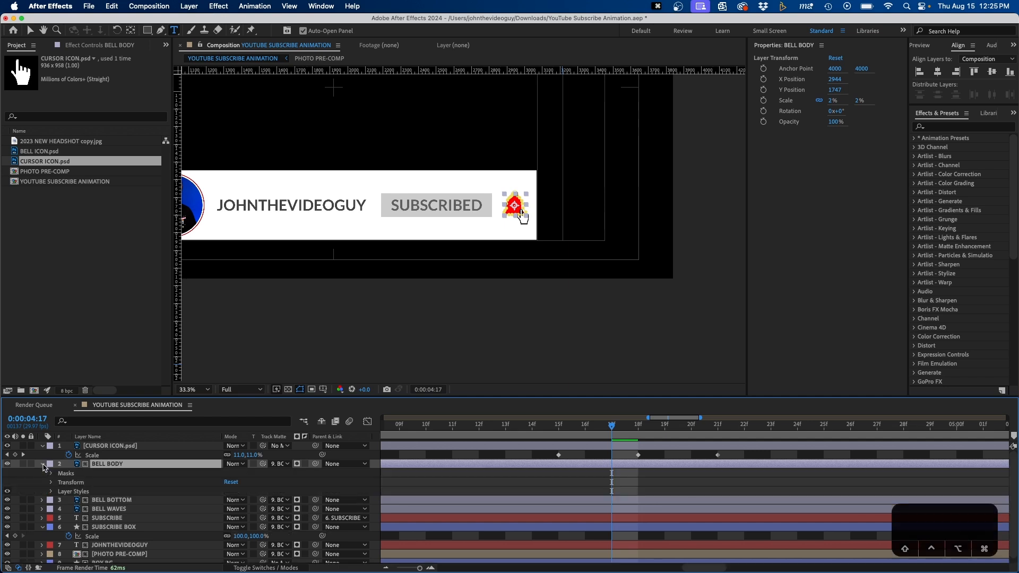
click(51, 492)
click(59, 510)
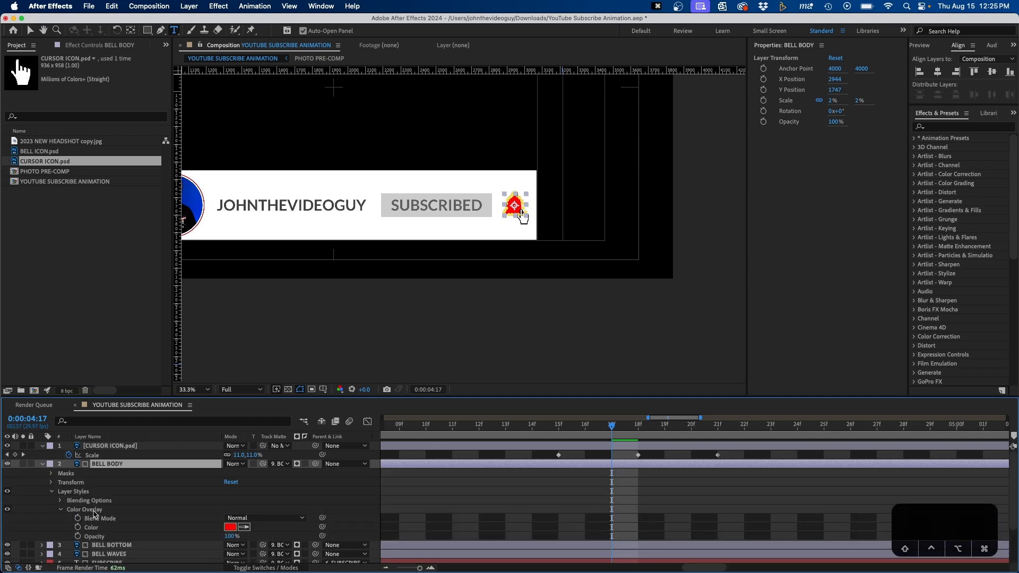
click(78, 528)
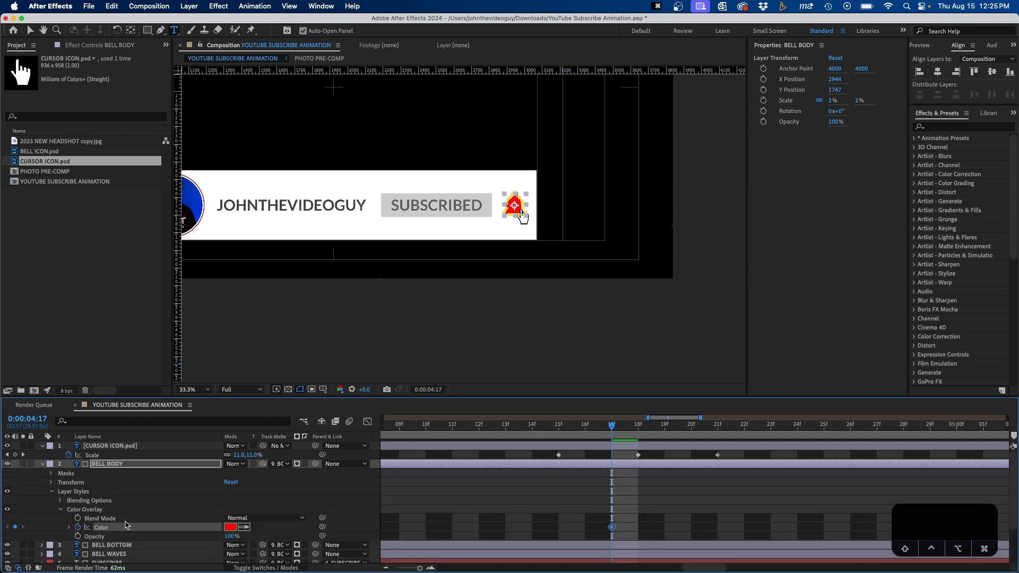
click(242, 527)
click(504, 208)
Step: At 0:00:04:18, keyframe the BELL BODY's overlay color as the dark grey sampled from the SUBSCRIBED text
click(629, 434)
click(629, 434)
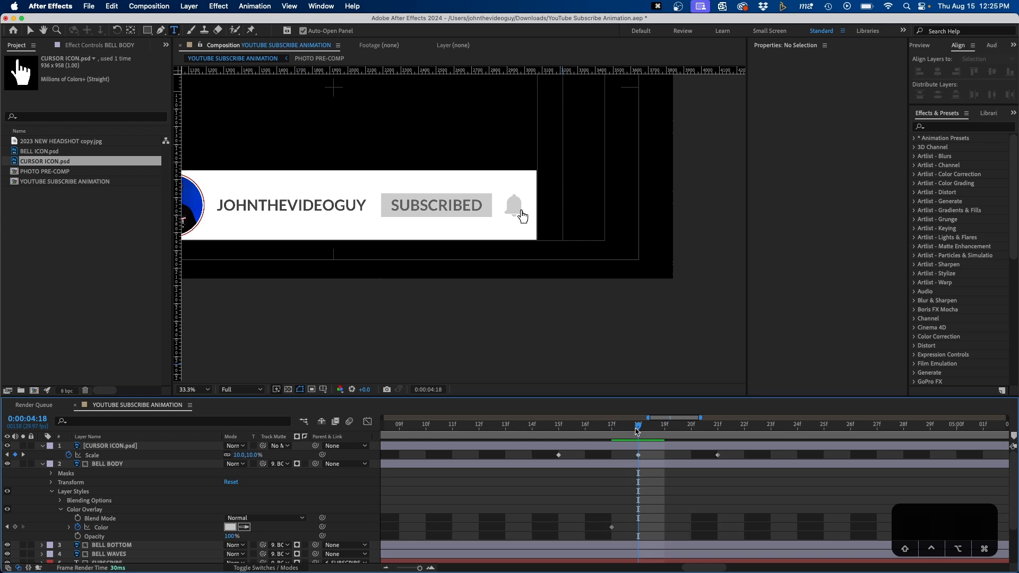
click(243, 527)
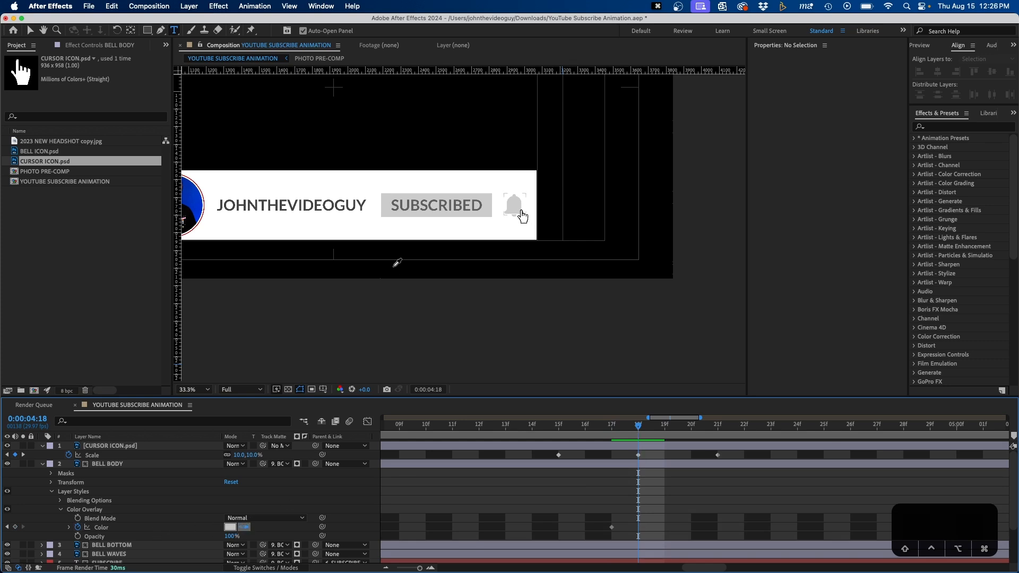
click(414, 202)
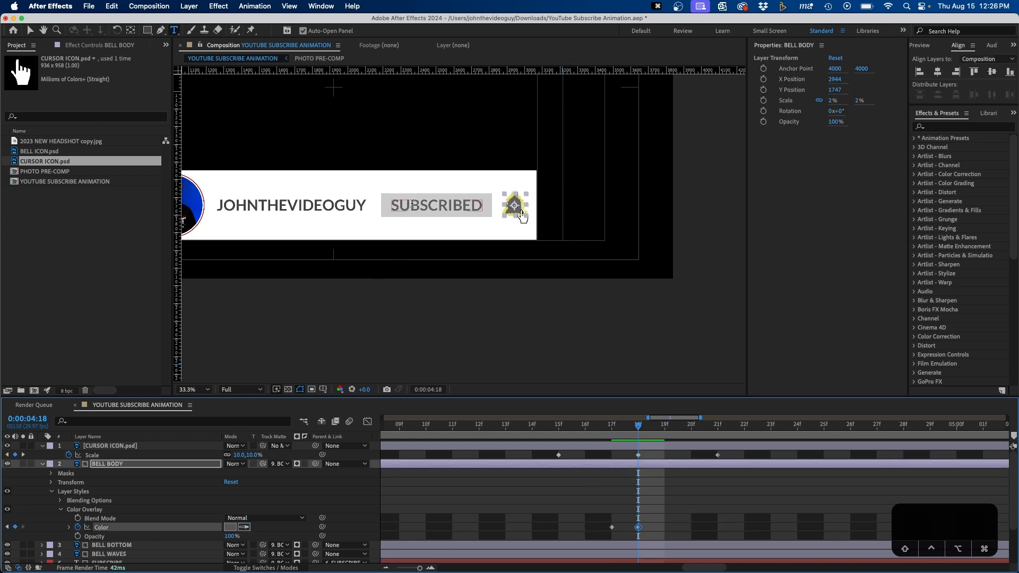
click(678, 493)
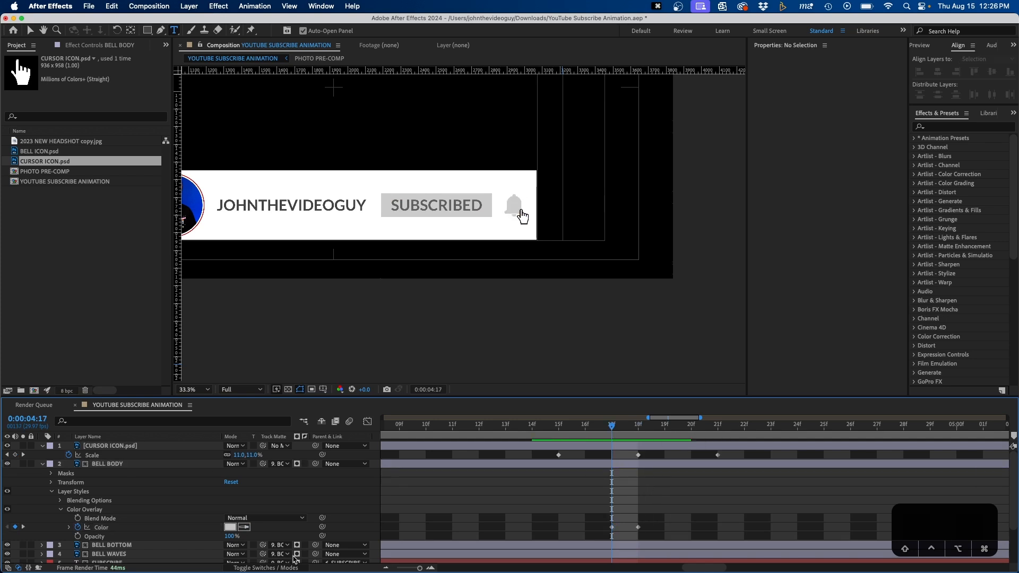
Step: Copy the BELL BODY's animated Color Overlay onto BELL BOTTOM and BELL WAVES at 0:00:04:17, and check the bell at 0:00:04:18
click(89, 510)
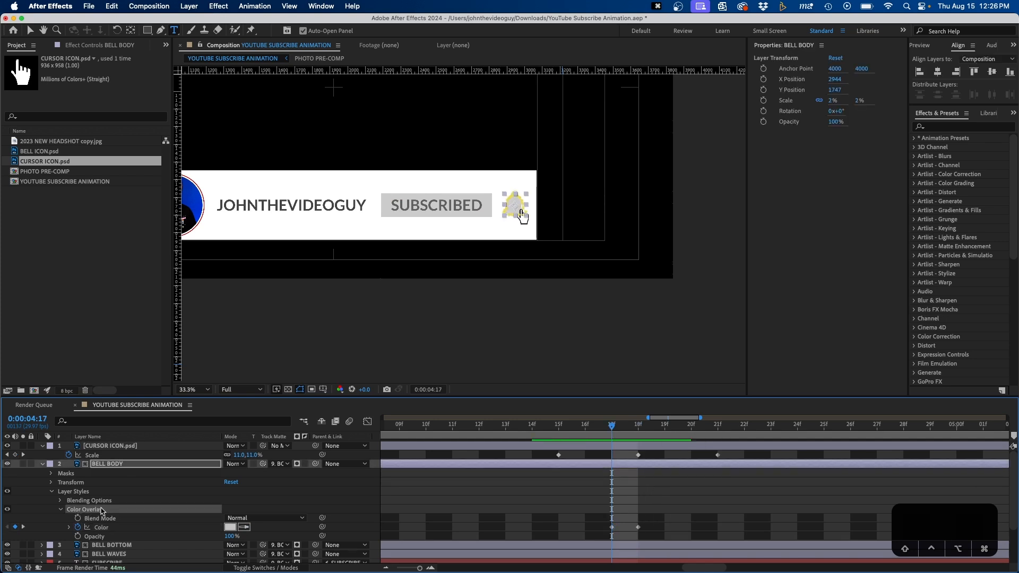
key(super+c)
click(108, 546)
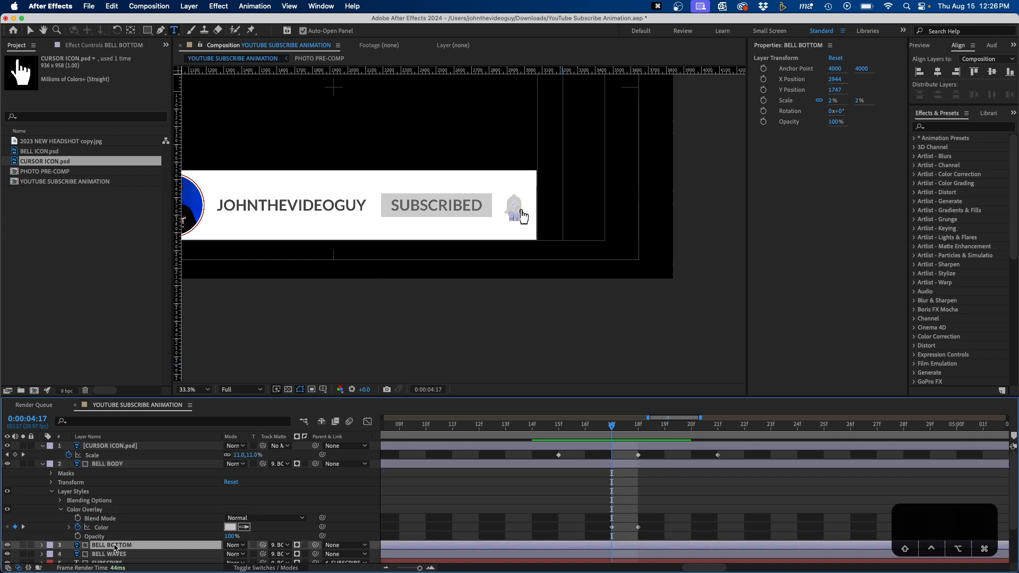
scroll(127, 531, down, 3)
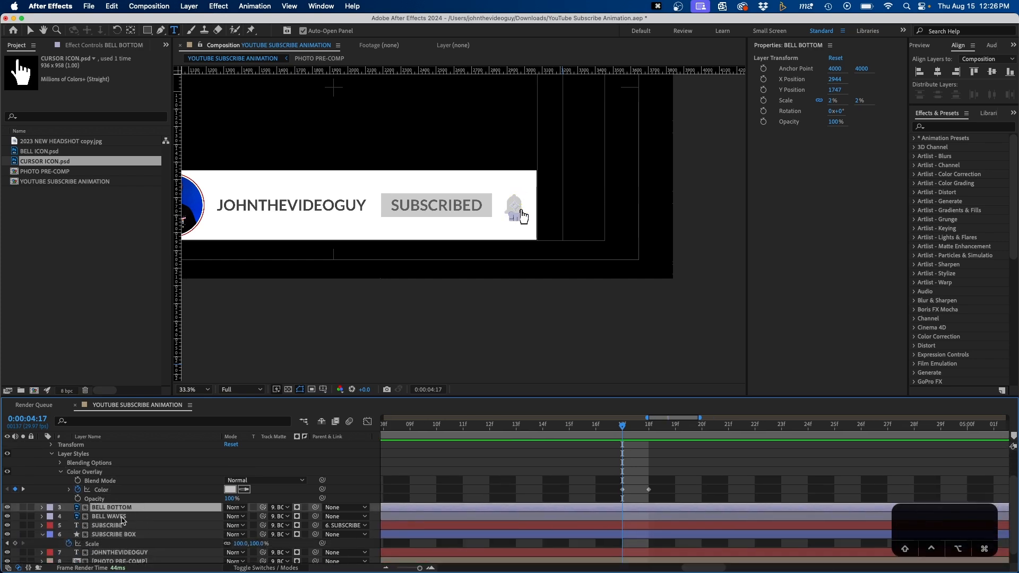
super+click(109, 516)
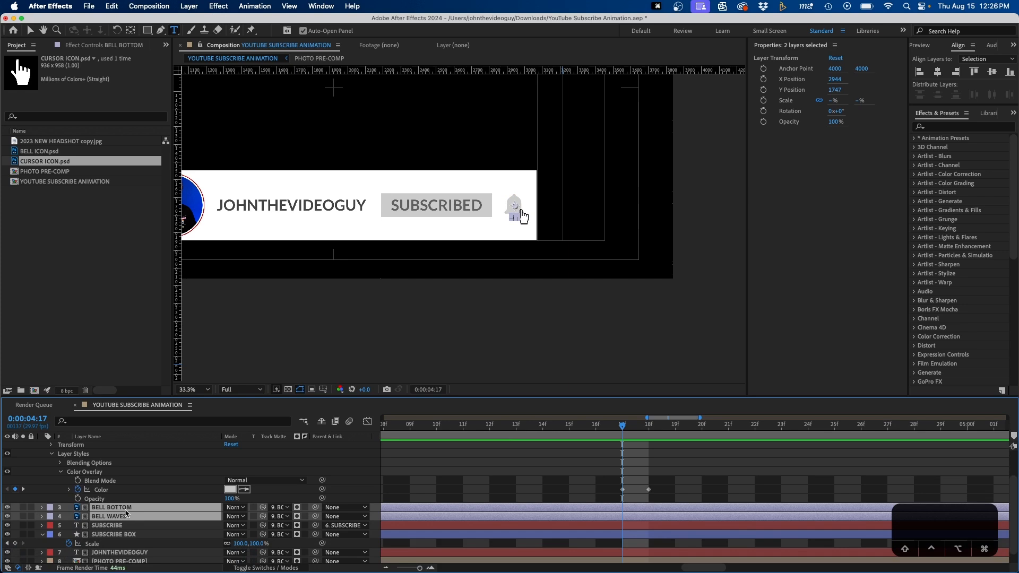
key(super+v)
click(674, 458)
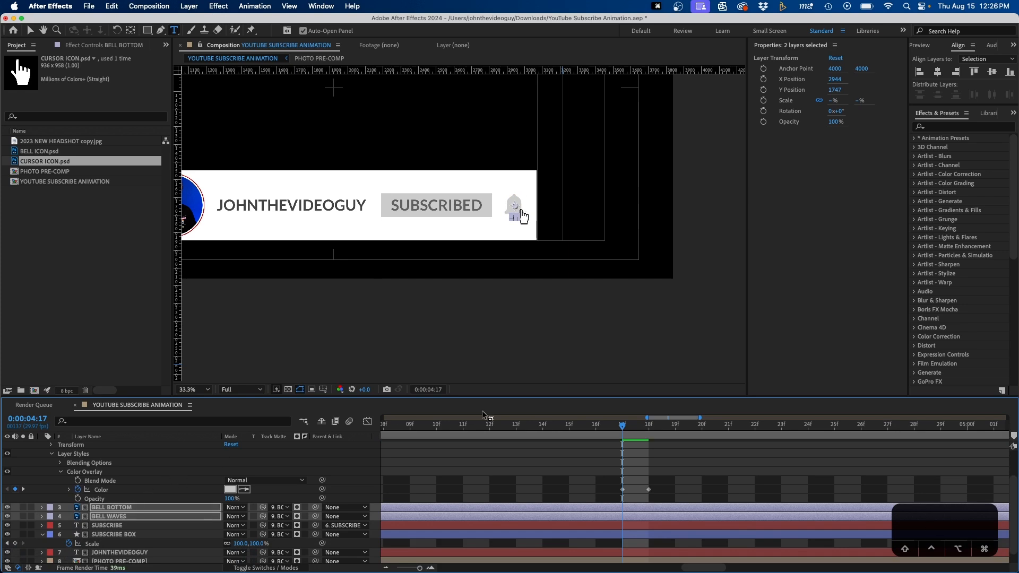
mouse_move(626, 431)
mouse_down()
mouse_move(685, 421)
mouse_move(624, 436)
mouse_move(649, 431)
mouse_move(624, 431)
mouse_move(649, 430)
mouse_move(639, 430)
mouse_up()
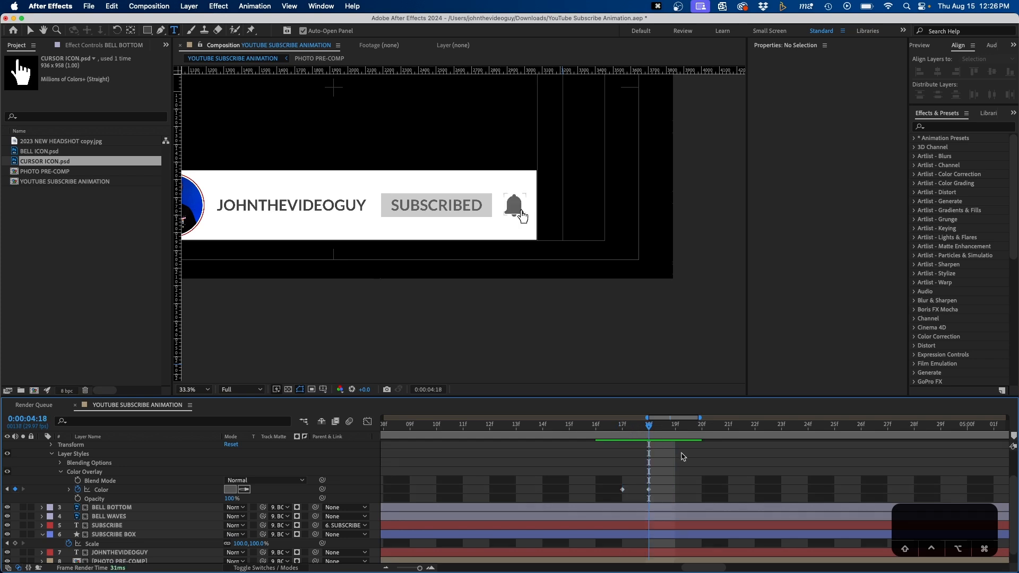
Step: Parent the BELL BOTTOM and BELL WAVES layers to BELL BODY
scroll(128, 534, up, 3)
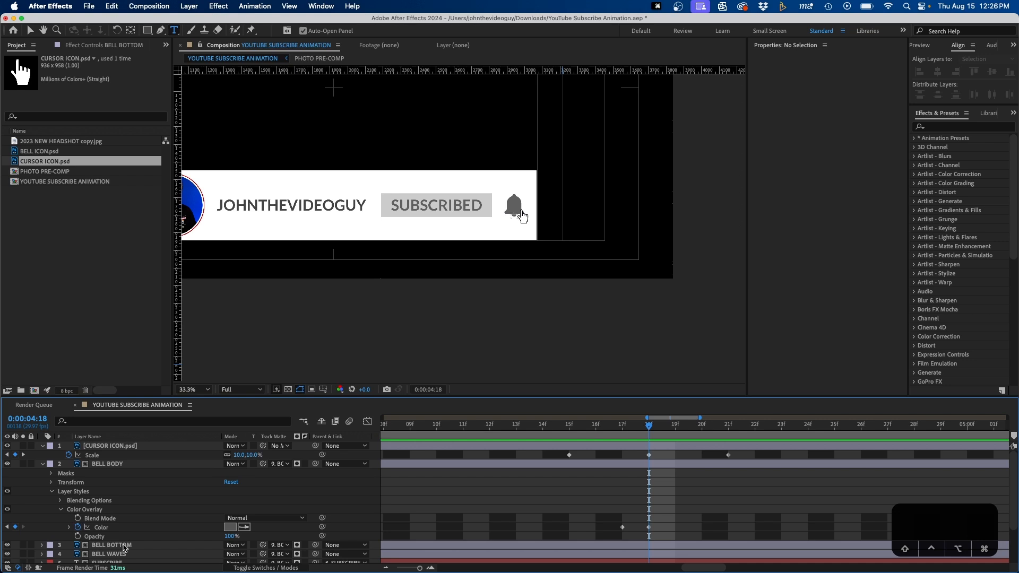
click(124, 546)
shift+click(124, 554)
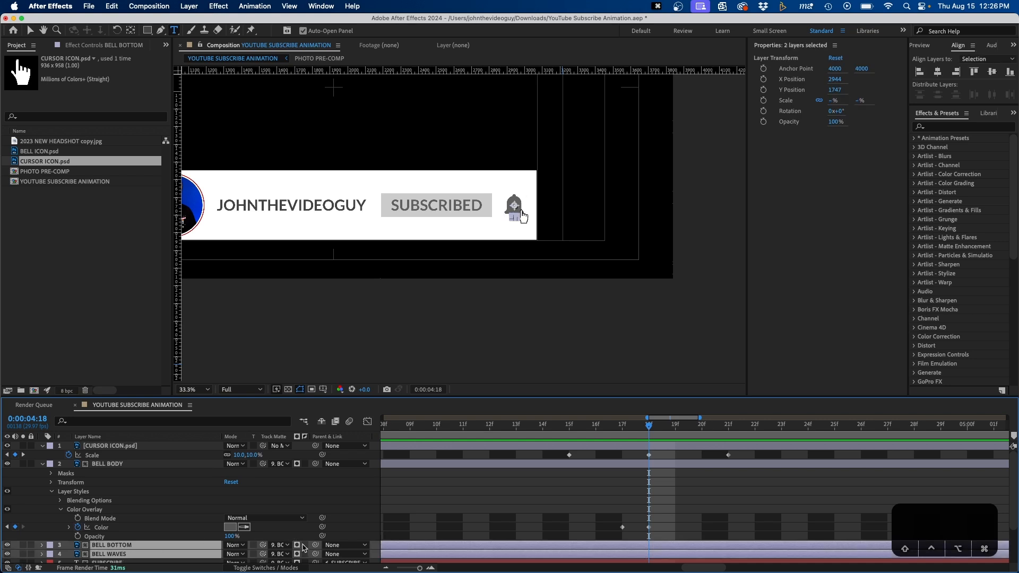
drag(315, 545, 114, 467)
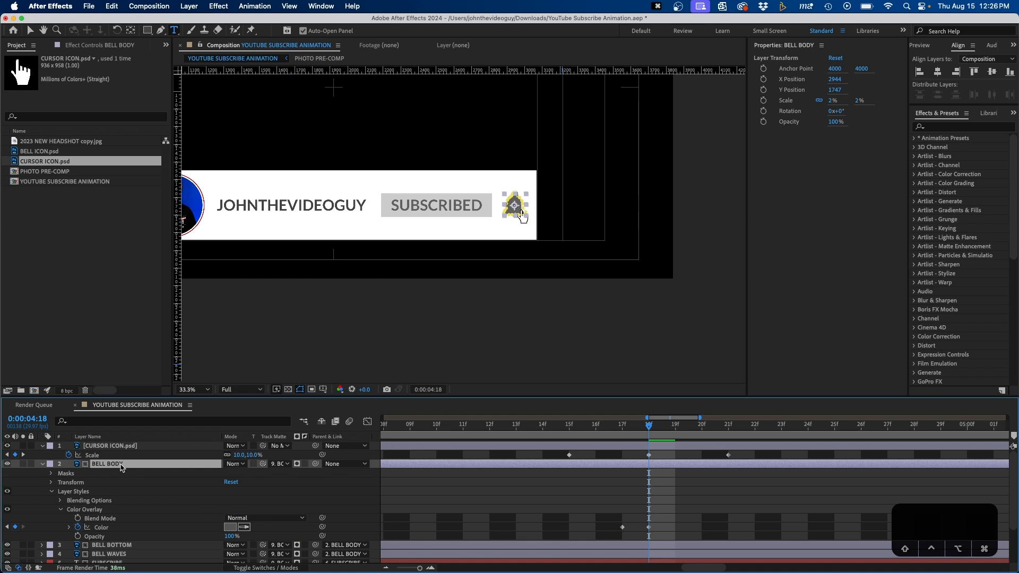
Step: Keyframe the BELL BODY's Scale at 2% at 0:00:04:16 and at 1.8% at 0:00:04:18
key(s)
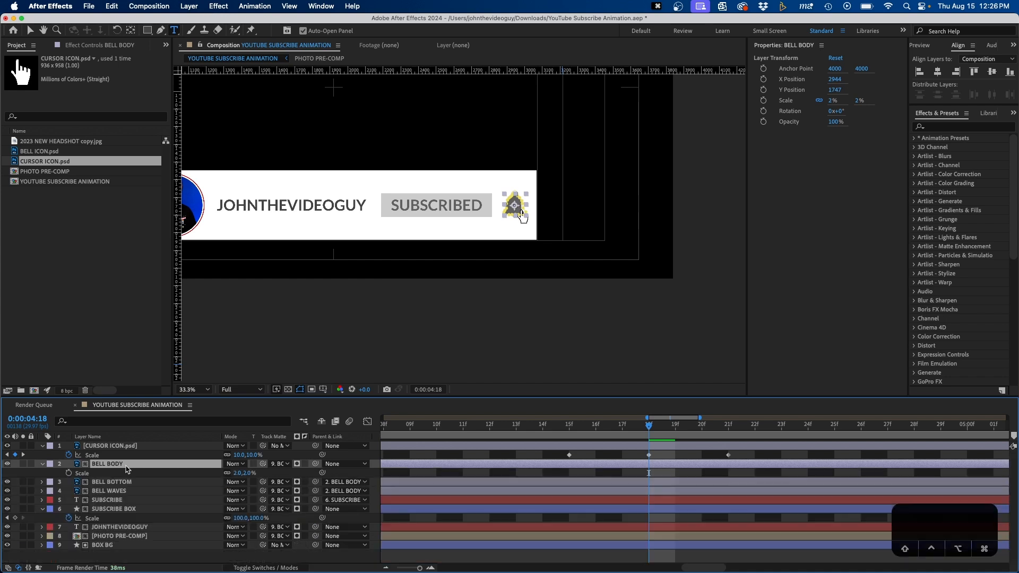
click(69, 473)
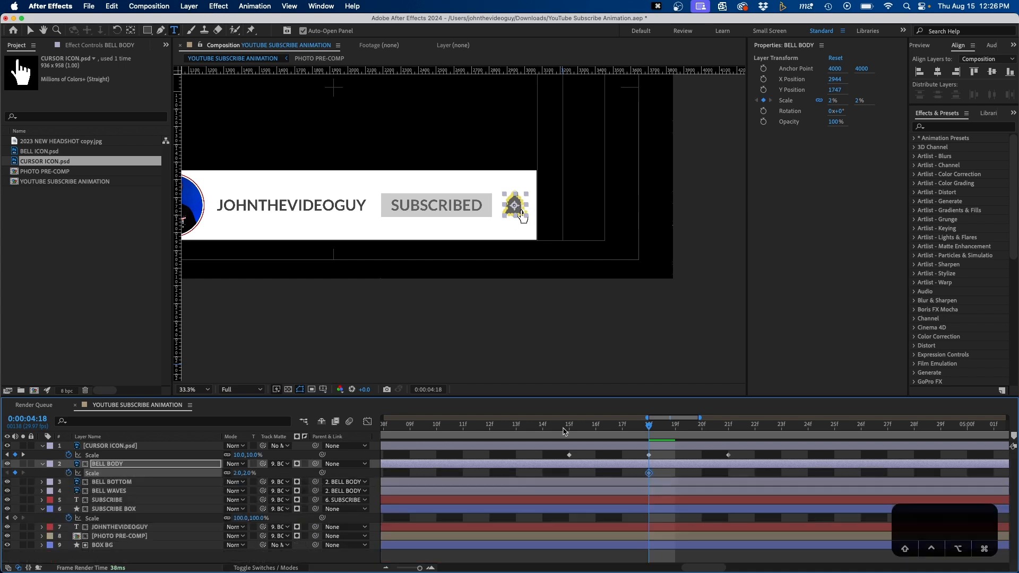
drag(648, 429, 601, 430)
click(14, 473)
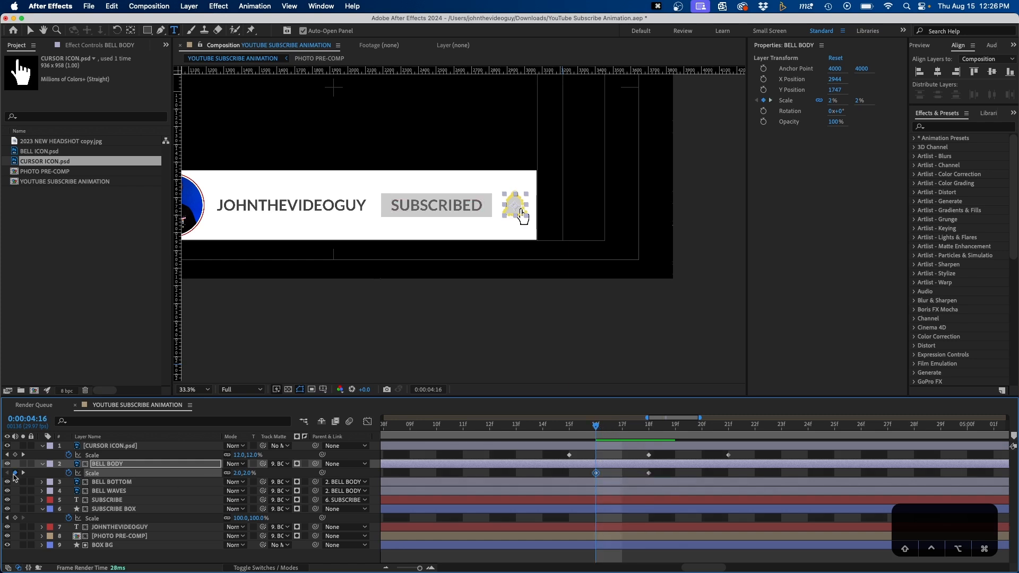
click(23, 472)
click(238, 472)
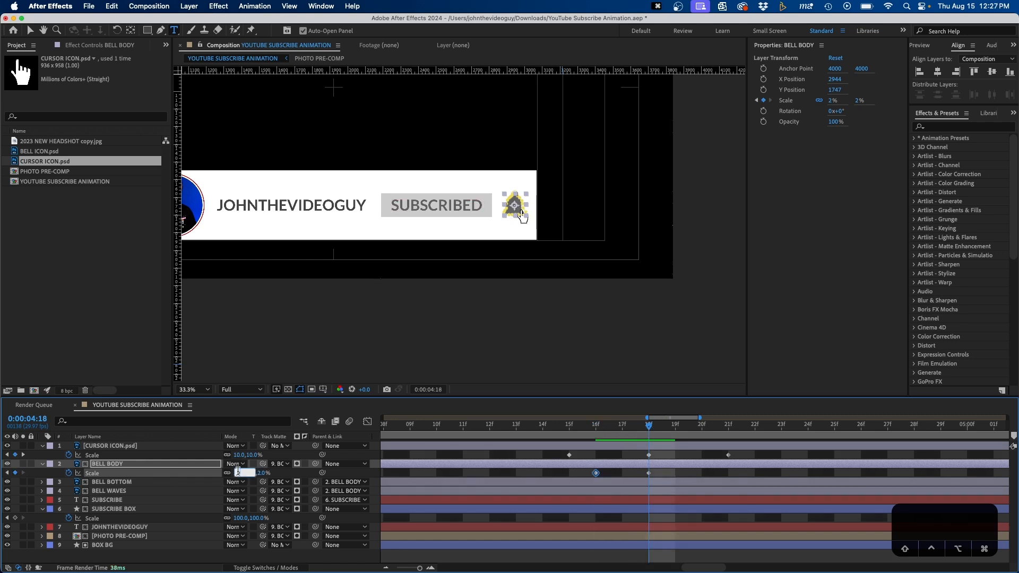
text(1.8)
key(Return)
Step: At 0:00:04:20, keyframe the BELL BODY's Scale back to 2%
drag(650, 424, 696, 427)
click(239, 472)
text(2)
key(Return)
Step: Play the bell's click animation from 0:00:04:13 with all layers deselected
drag(701, 426, 513, 431)
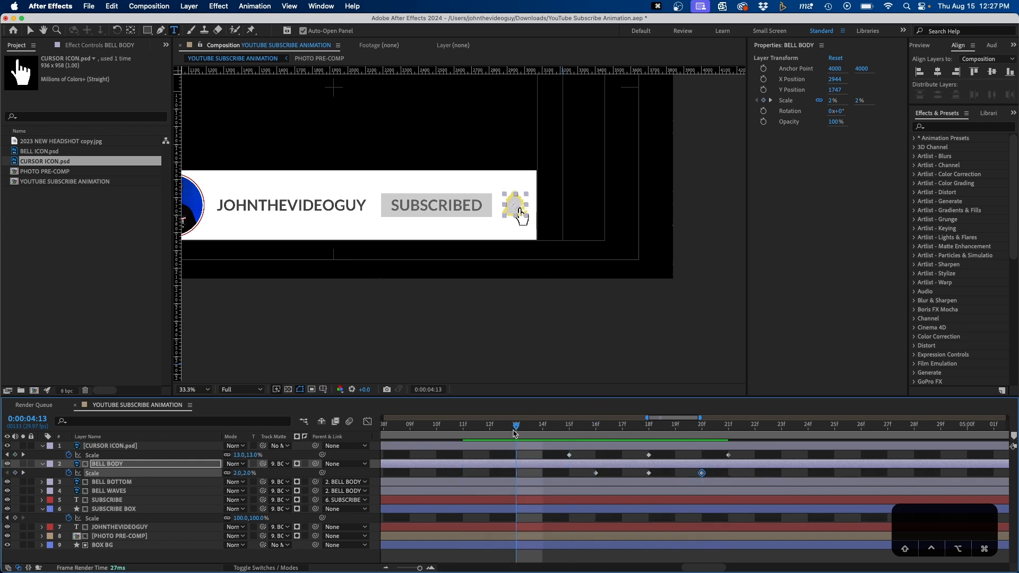
key(super+shift+a)
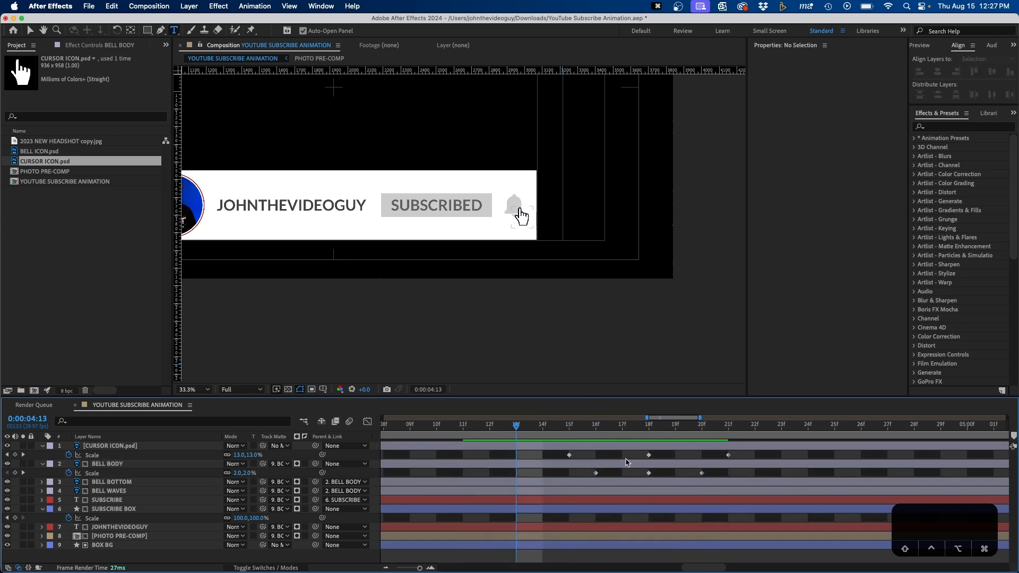
key(space)
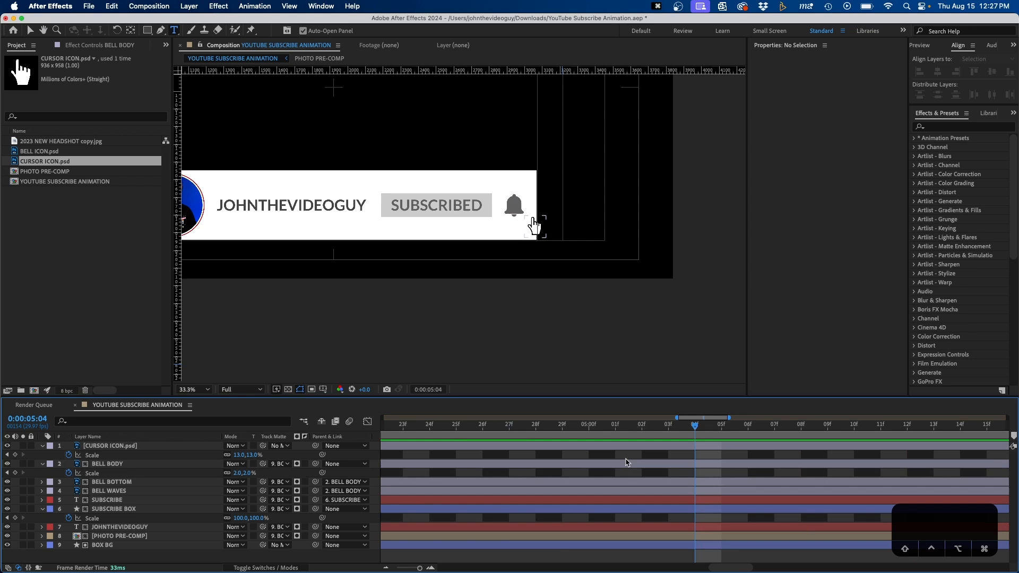
Step: At 0:00:04:21, set a starting Scale keyframe of 0% on the BELL WAVES layer
mouse_move(499, 426)
mouse_down()
mouse_move(391, 428)
mouse_move(487, 426)
mouse_up()
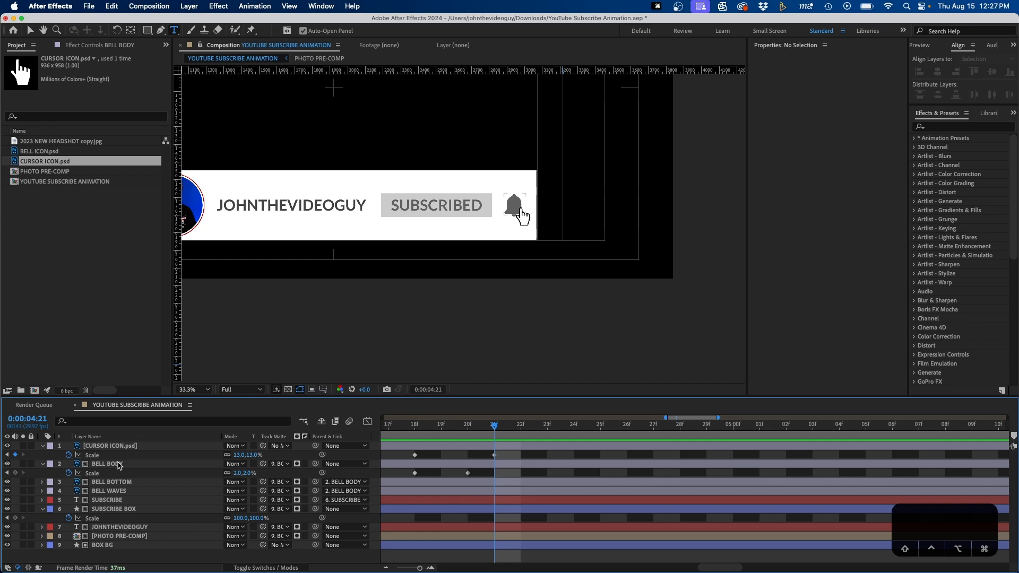
click(119, 491)
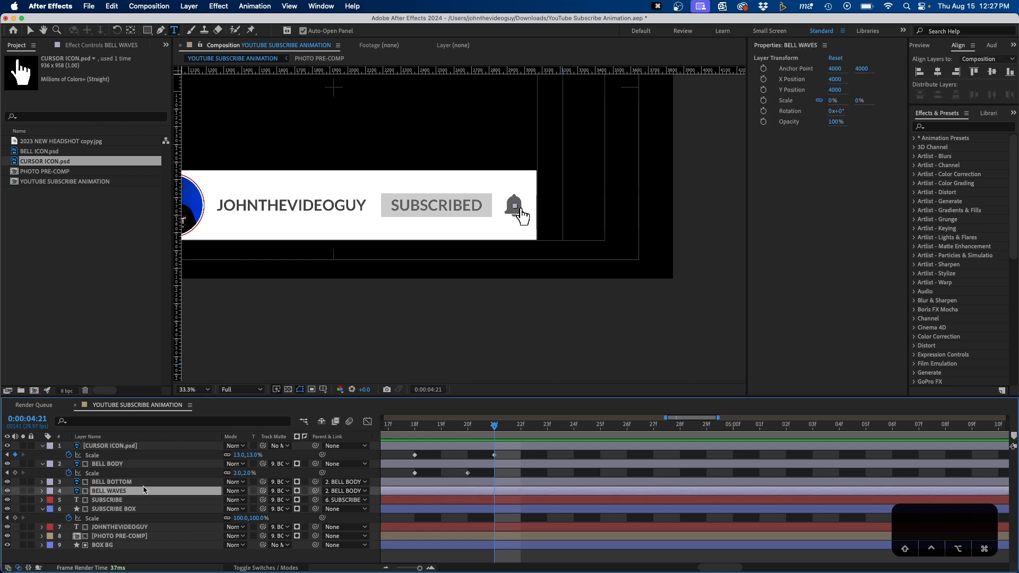
key(alt+shift+s)
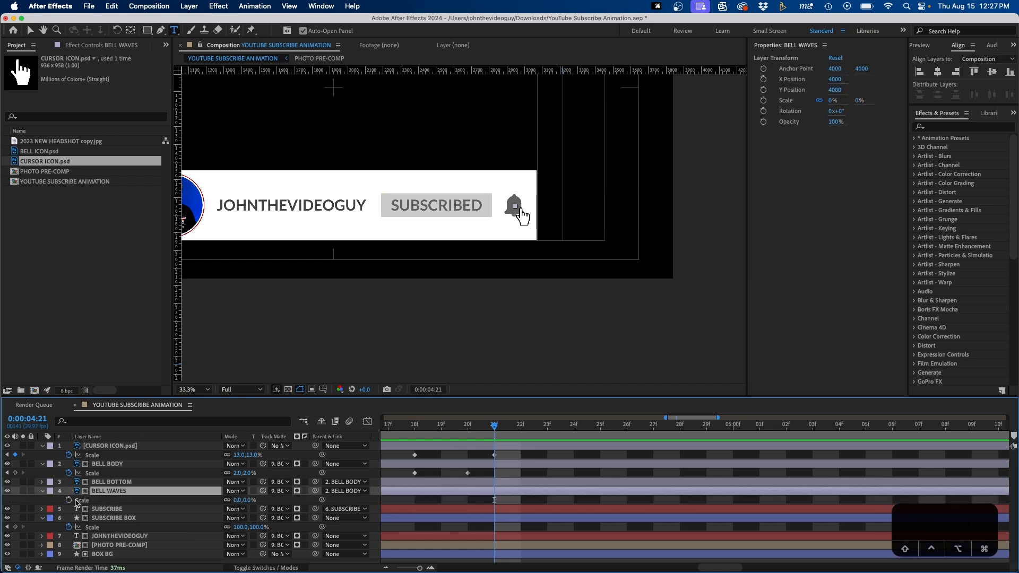
click(80, 500)
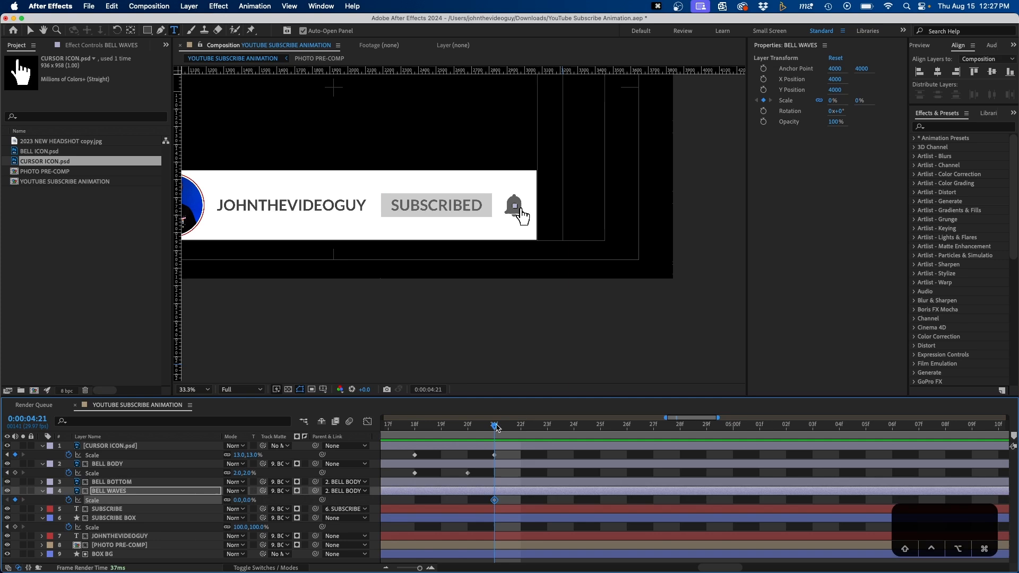
Step: Keyframe the BELL WAVES' Scale at 100% at 0:00:04:24 and apply Easy Ease In to that keyframe
drag(494, 426, 574, 426)
click(251, 500)
text(100)
key(Return)
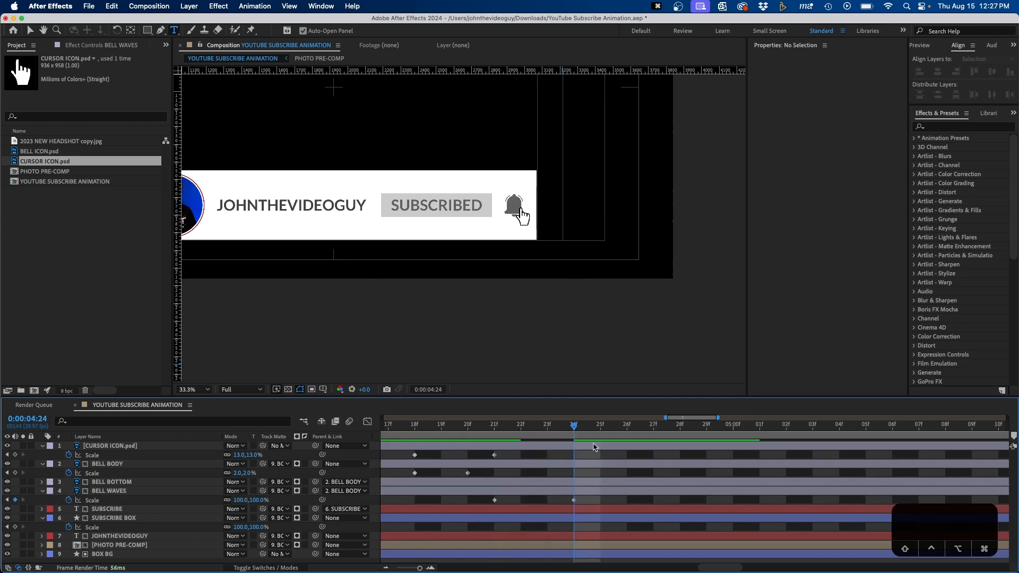
right_click(574, 500)
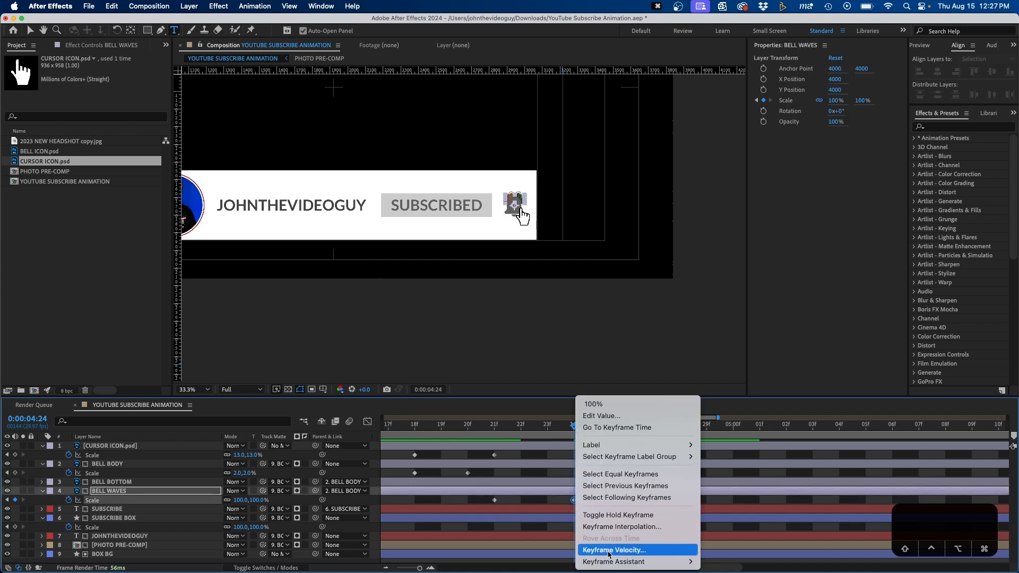
mouse_move(664, 562)
click(743, 492)
Step: Move both BELL WAVES Scale keyframes to start at 0:00:04:19 and end at 0:00:04:22, and preview from 0:00:04:12
drag(590, 497, 441, 503)
click(408, 428)
drag(408, 428, 567, 430)
click(599, 464)
key(minus)
key(minus)
click(495, 426)
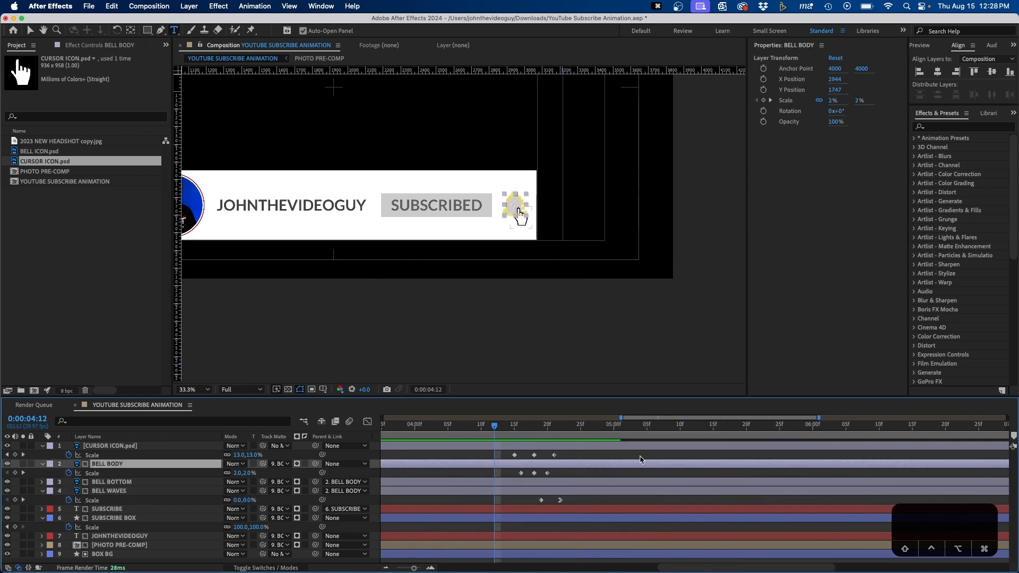
click(640, 456)
key(space)
key(space)
Step: Lengthen the bell waves' growth by moving their final Scale keyframe to about 0:00:04:28, and preview it
drag(561, 501, 599, 500)
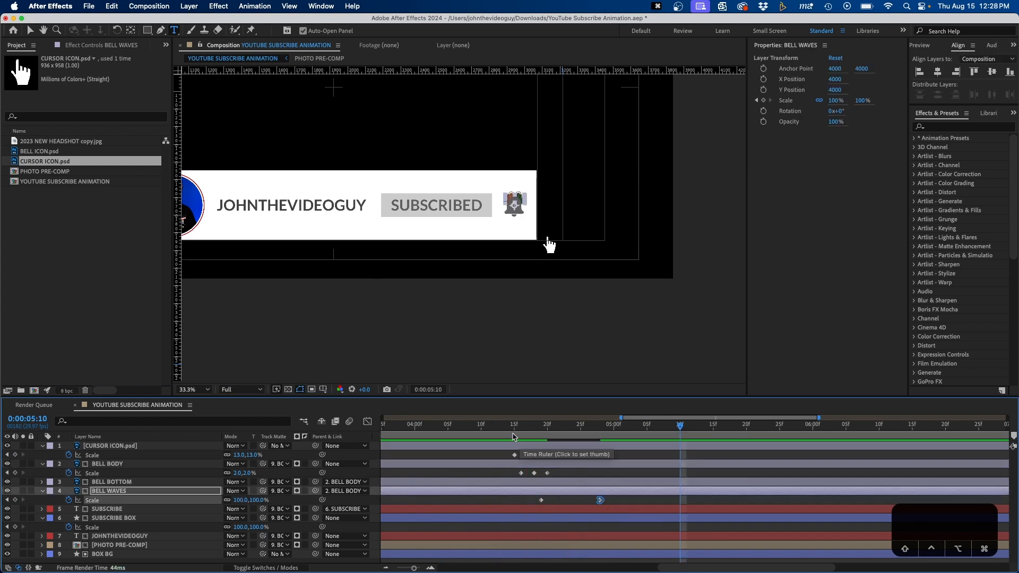
click(495, 427)
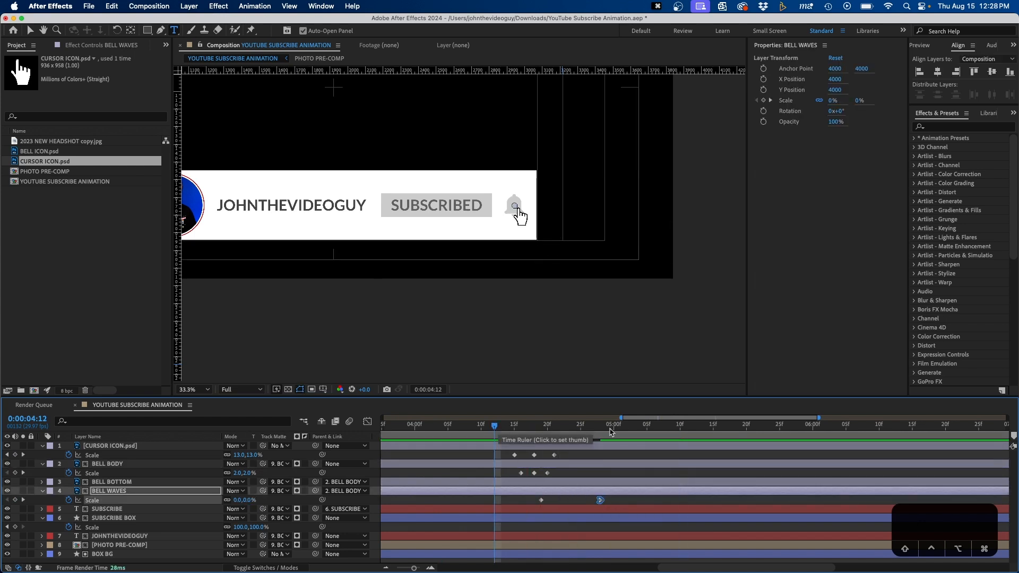
key(space)
Step: Shift both BELL WAVES Scale keyframes two frames earlier, to 0:00:04:17 and 0:00:04:26, and play the result
drag(540, 502, 527, 502)
click(495, 427)
key(space)
click(614, 476)
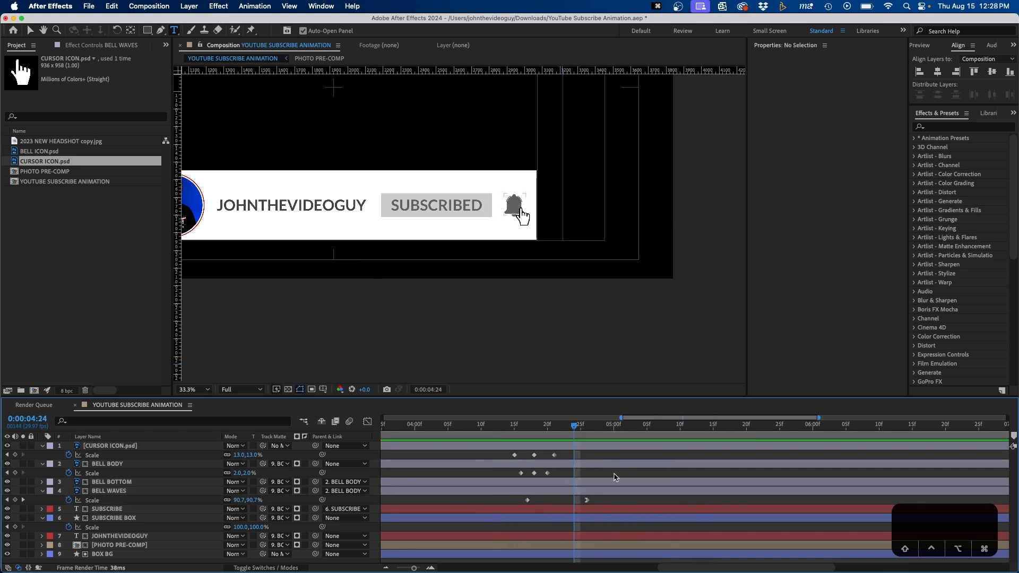
Step: In the Graph Editor, extend the ease handle of the BELL WAVES' 100% Scale keyframe toward the first keyframe, and preview
click(587, 500)
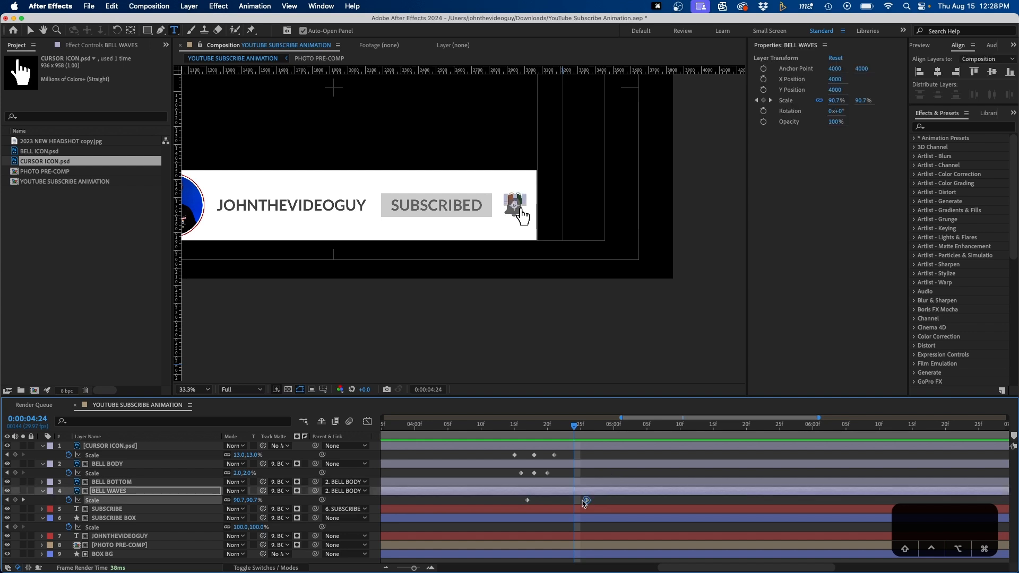
click(368, 421)
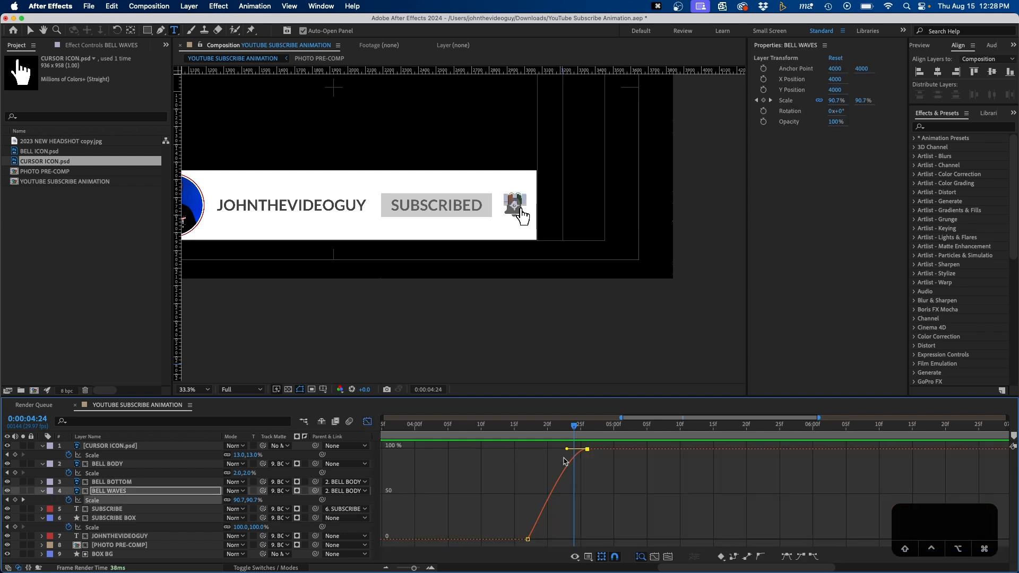
drag(567, 450, 534, 449)
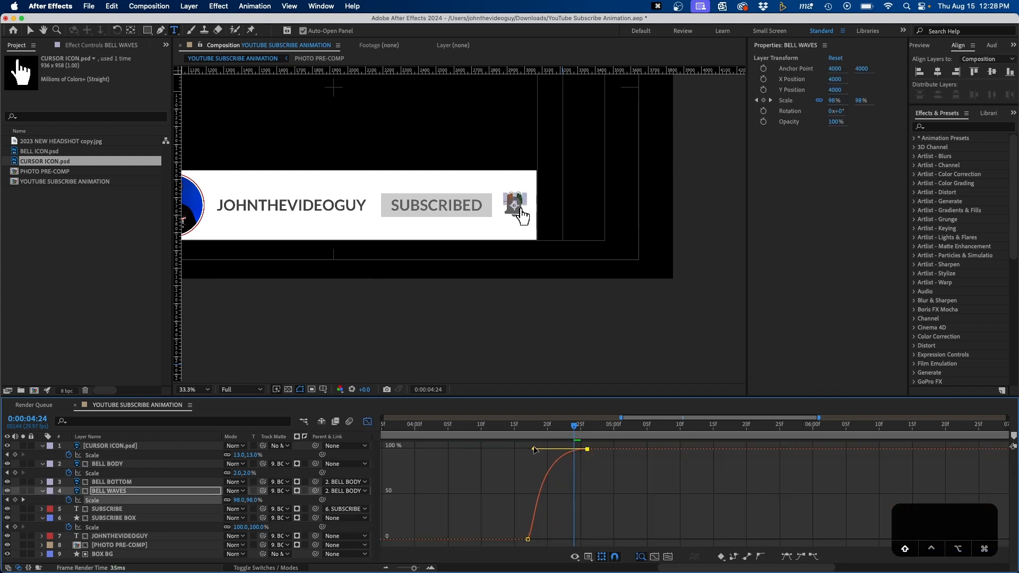
click(501, 428)
key(space)
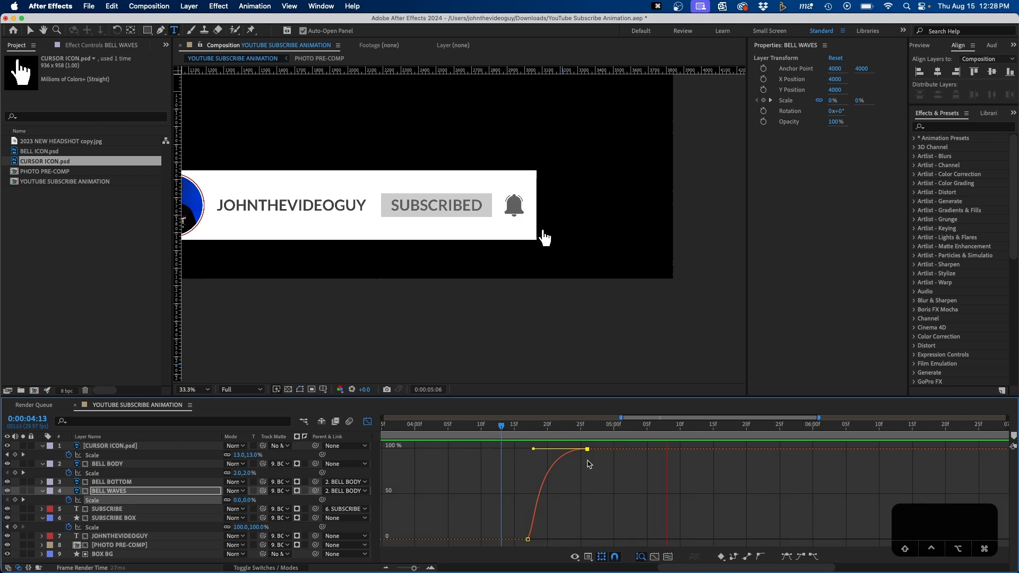
Step: Play back the bell's click and waves animation in close-up at 200% magnification
click(56, 30)
click(552, 244)
click(552, 245)
click(552, 235)
click(552, 235)
drag(547, 427, 454, 427)
key(space)
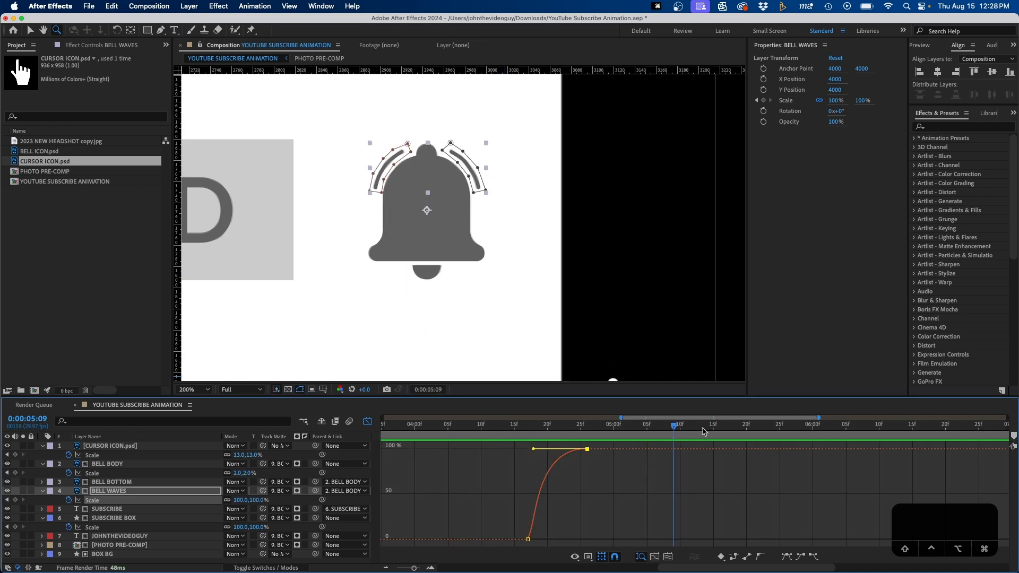
key(v)
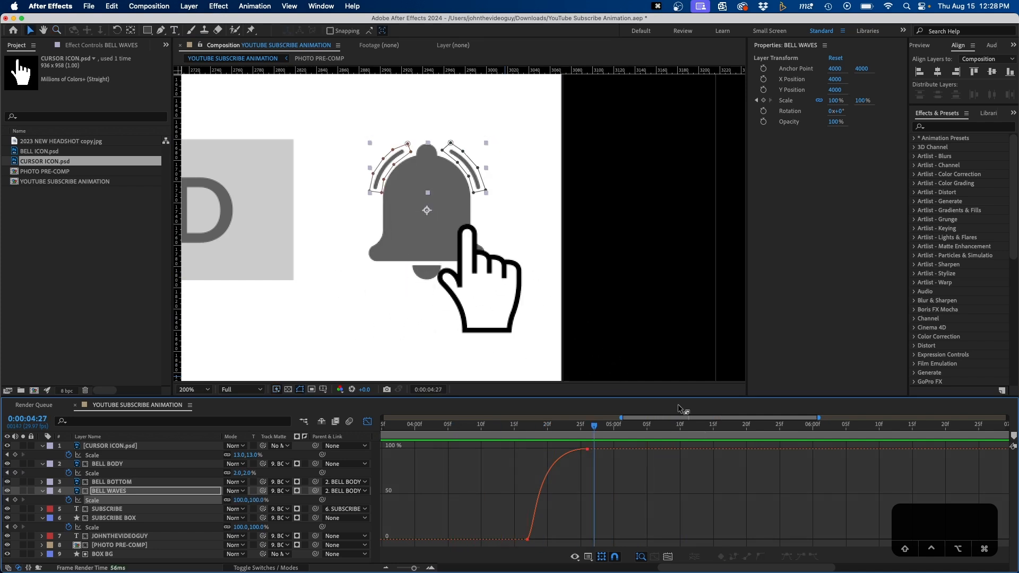
Step: Move the BELL BOTTOM layer's anchor point to the top centre of the clapper at 0:00:04:17
drag(587, 429, 530, 438)
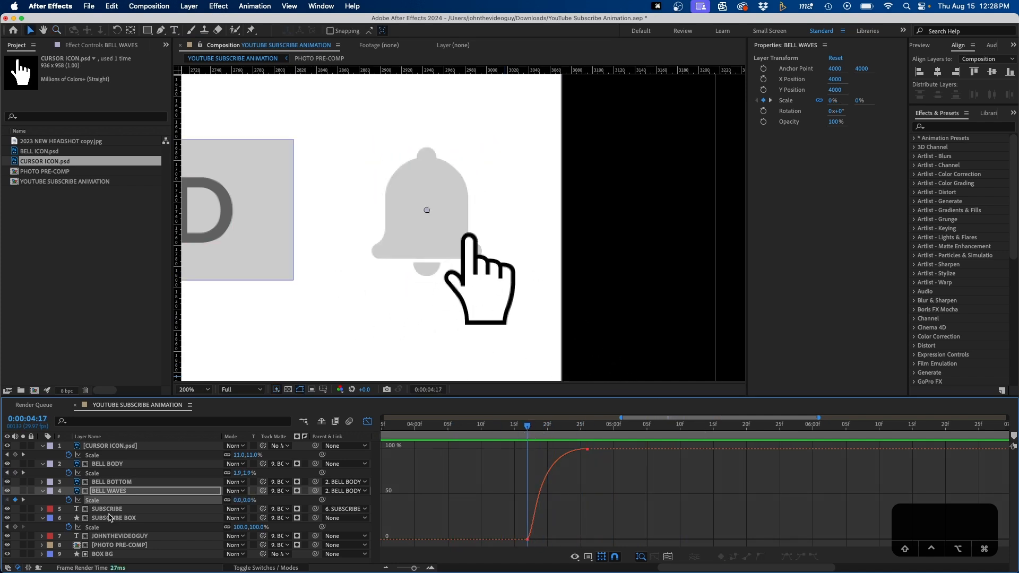
click(112, 482)
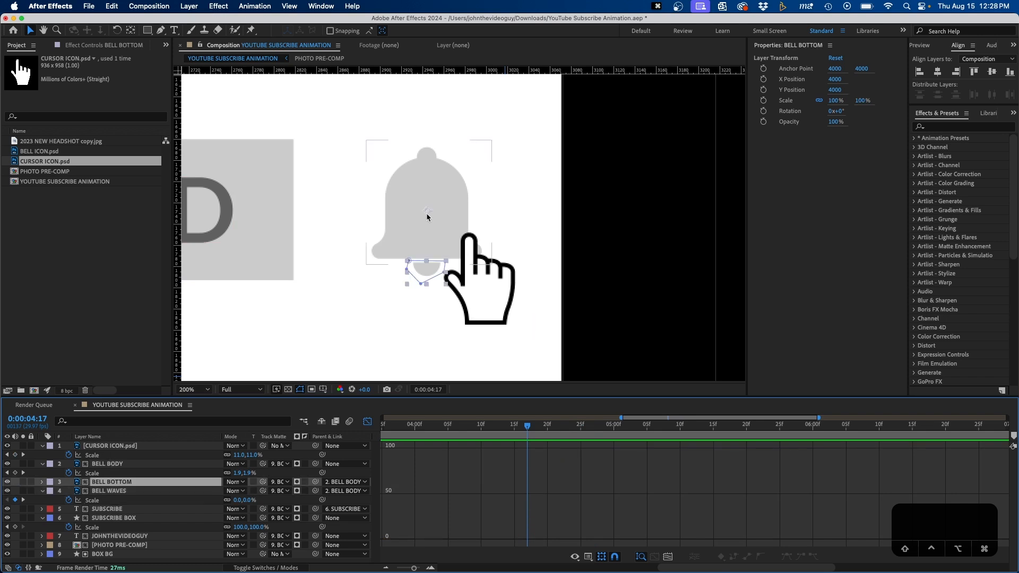
click(130, 31)
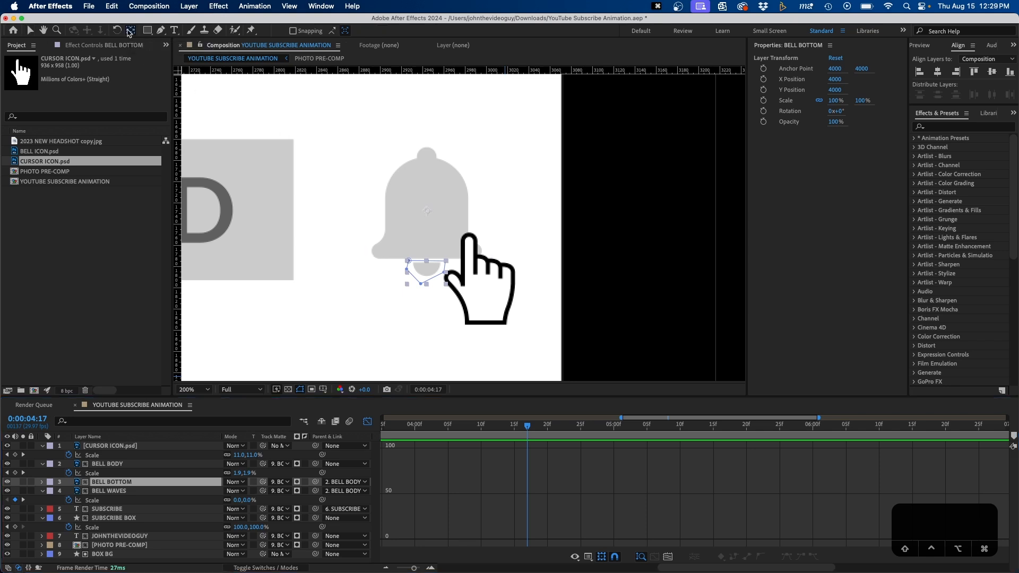
mouse_move(427, 212)
mouse_down()
mouse_move(428, 272)
mouse_move(425, 261)
mouse_up()
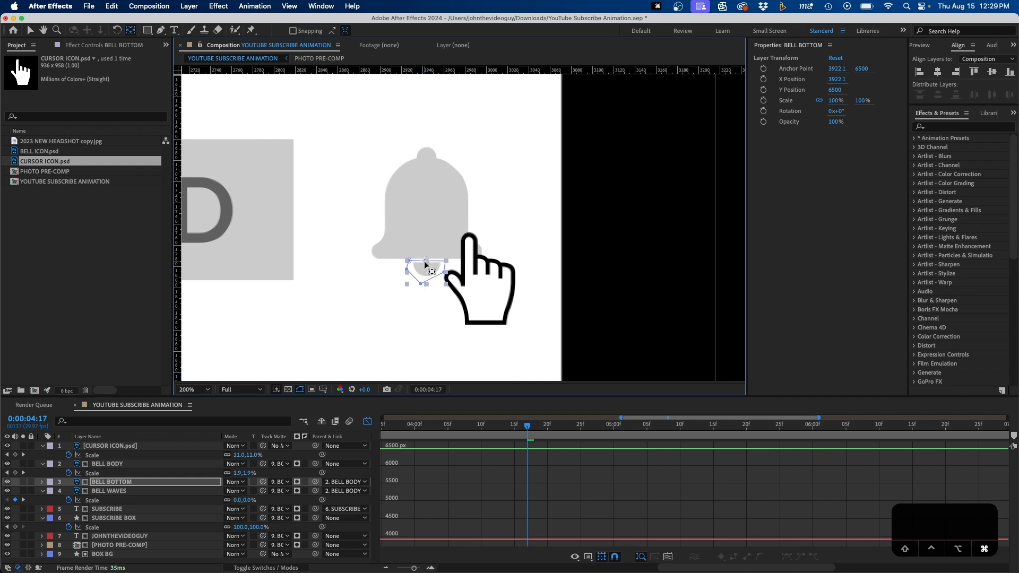
Step: At 0:00:04:17, set a starting Rotation keyframe of 0° on the BELL BOTTOM layer
click(132, 483)
key(r)
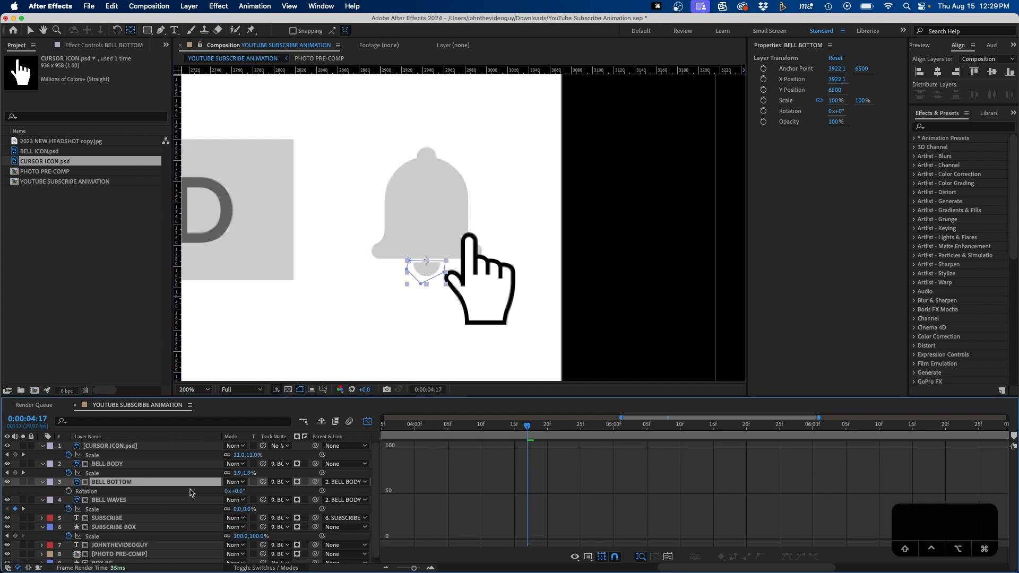
mouse_move(240, 491)
mouse_down()
mouse_move(217, 489)
mouse_move(255, 487)
mouse_up()
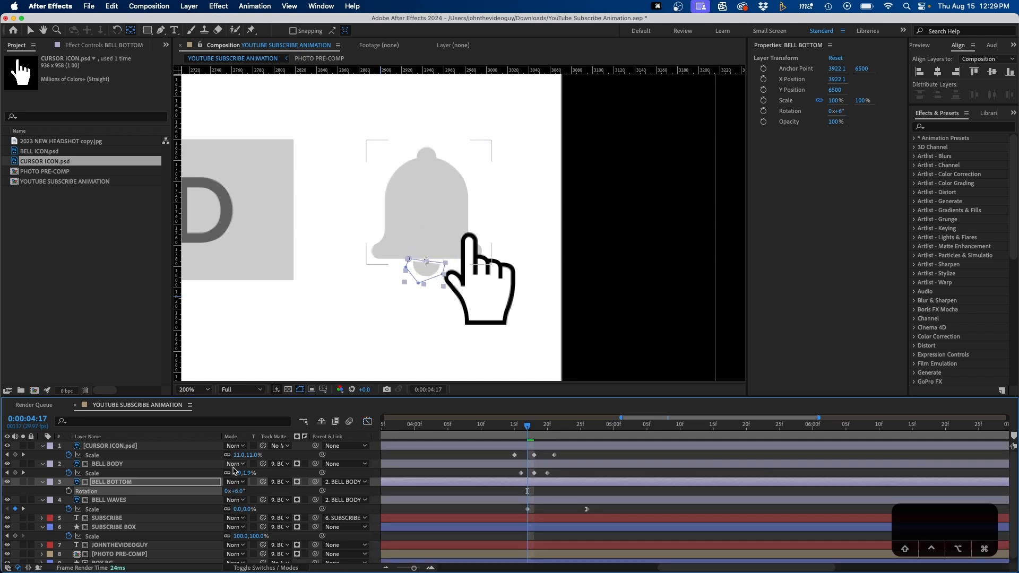
click(237, 490)
key(Return)
click(68, 492)
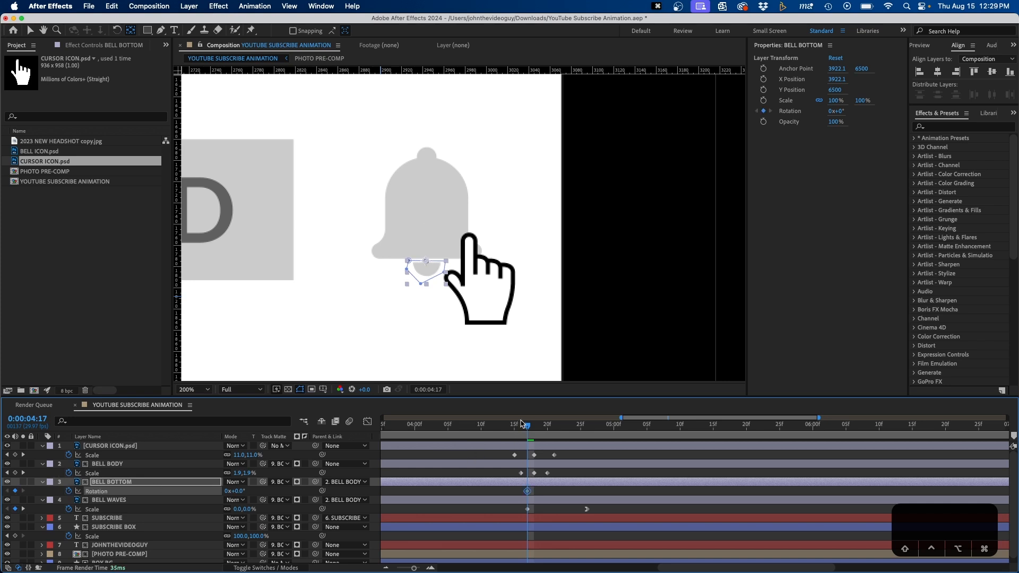
Step: Keyframe the BELL BOTTOM's Rotation at 15° at 0:00:04:22 and at -15° at 0:00:04:27
key(equal)
key(equal)
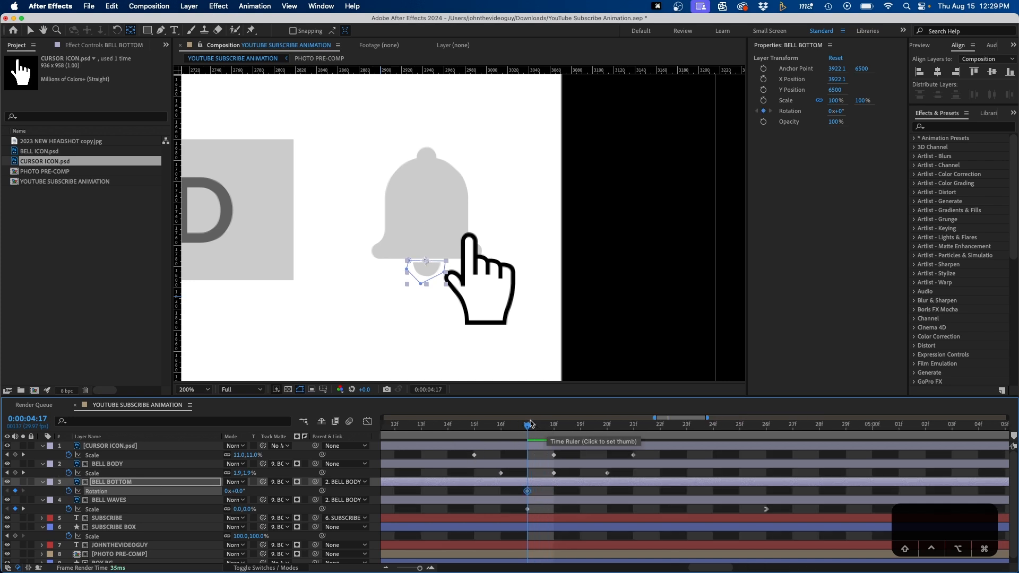
drag(529, 426, 658, 426)
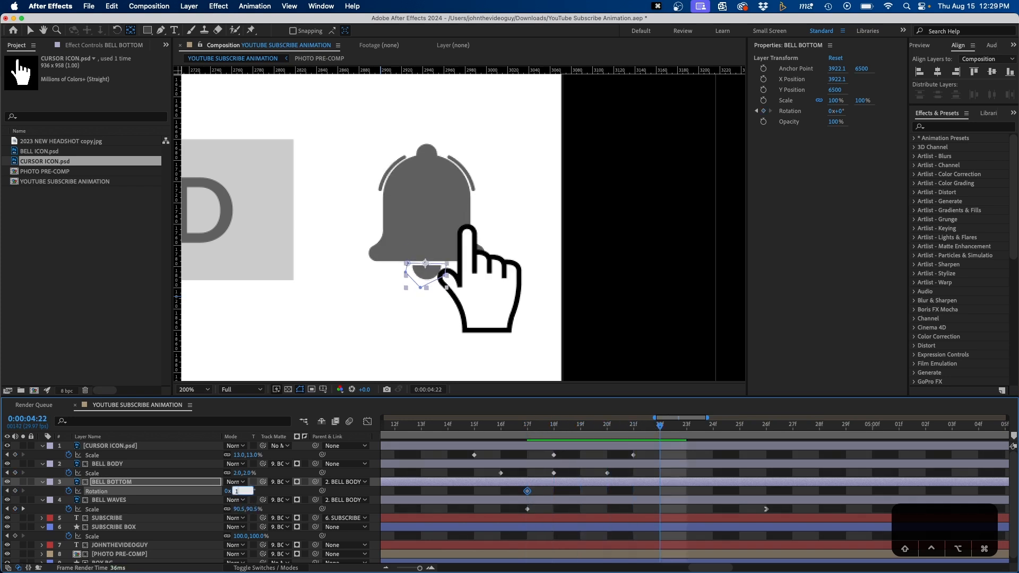
text(15)
key(Return)
drag(680, 428, 792, 428)
click(244, 492)
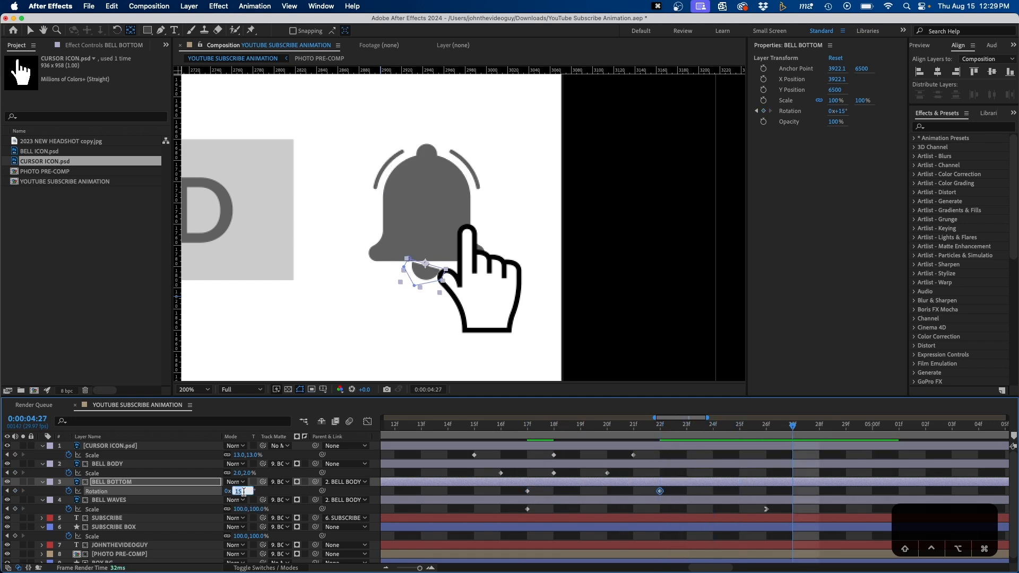
key(Return)
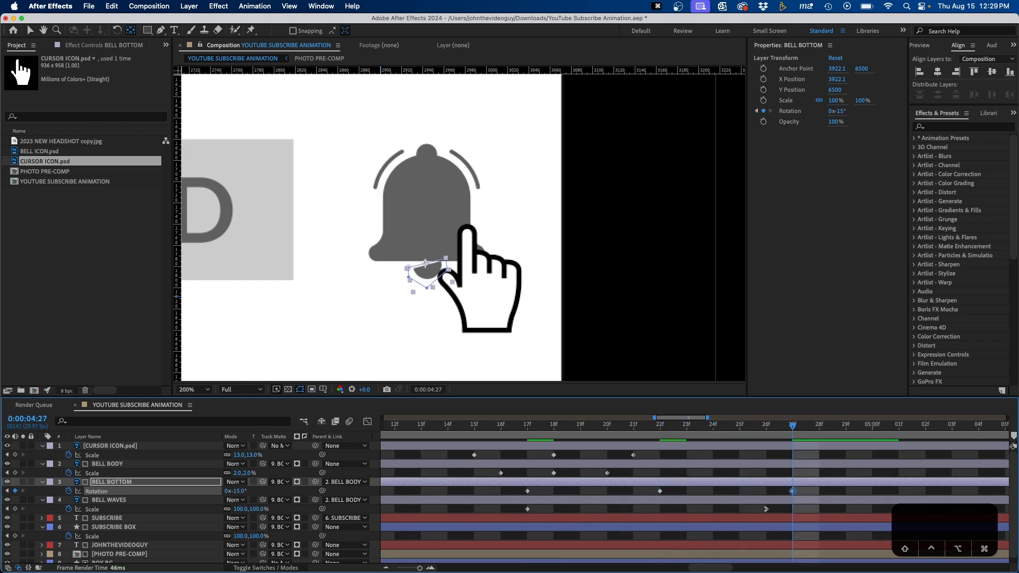
Step: At 0:00:05:02, keyframe the BELL BOTTOM's Rotation back to 0°
click(757, 494)
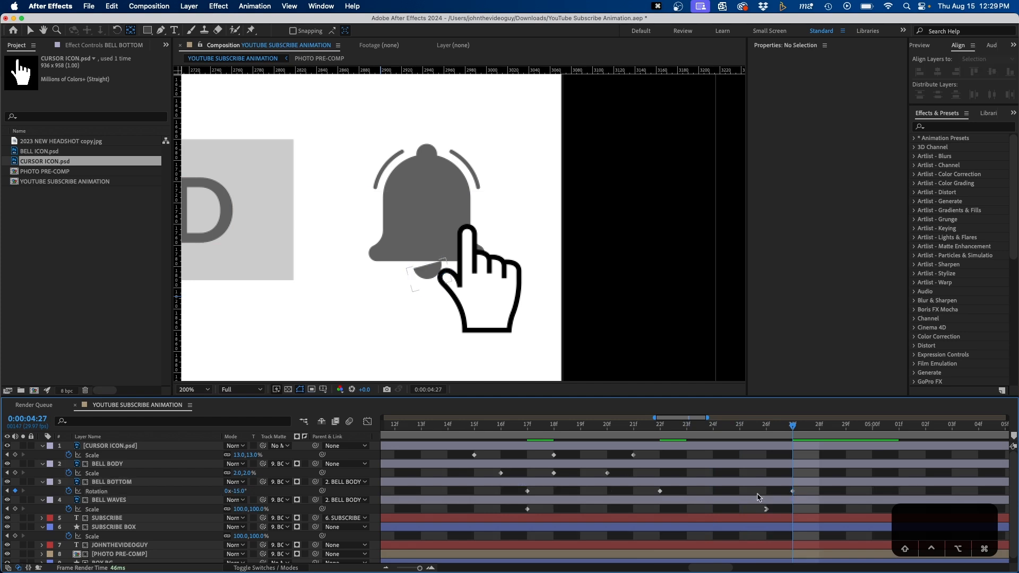
key(minus)
key(minus)
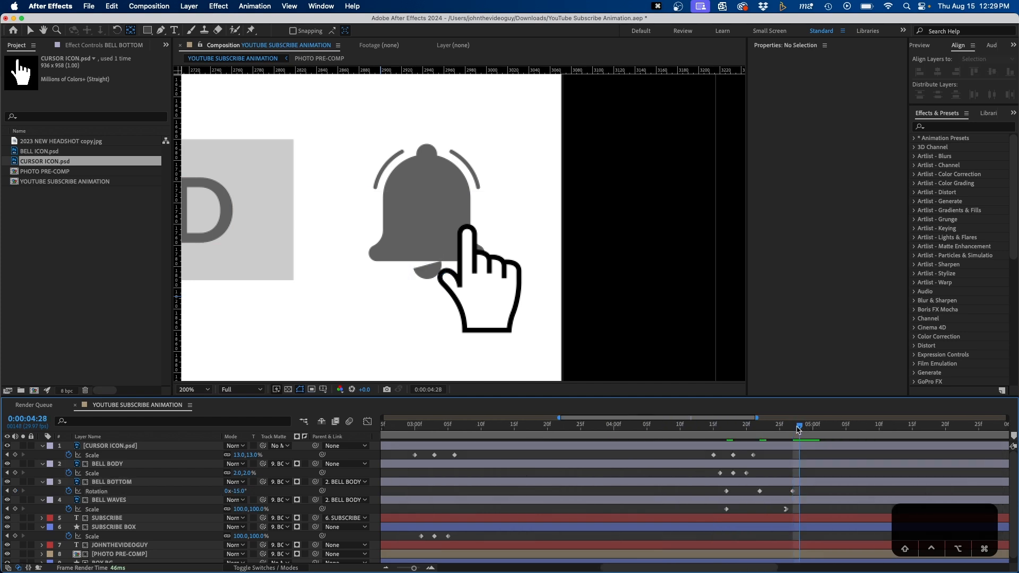
drag(799, 429, 827, 428)
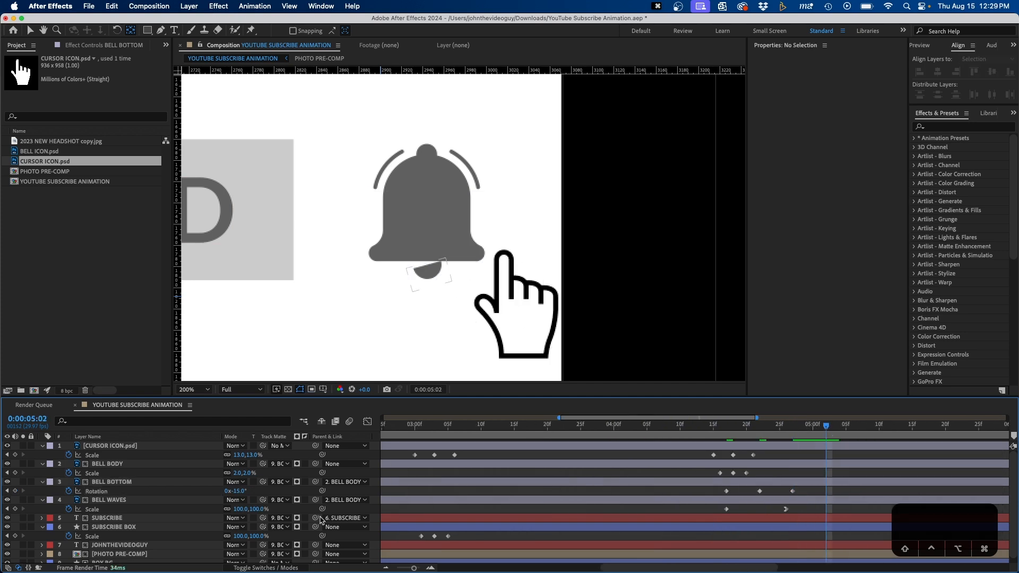
key(Return)
Step: Apply Easy Ease to all four BELL BOTTOM Rotation keyframes and preview the clapper swing from 0:00:04:13
drag(845, 487, 718, 494)
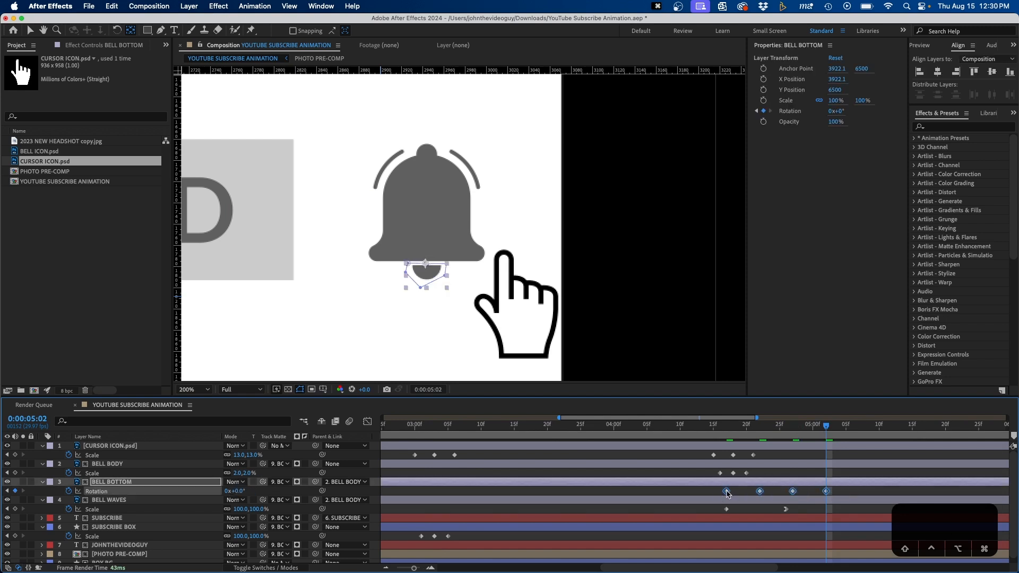
right_click(726, 492)
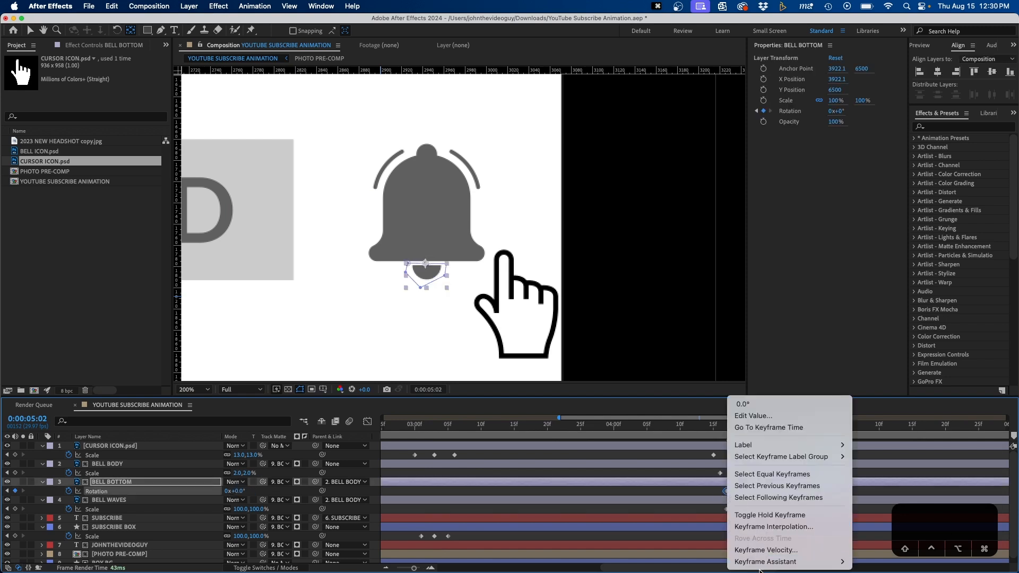
mouse_move(760, 567)
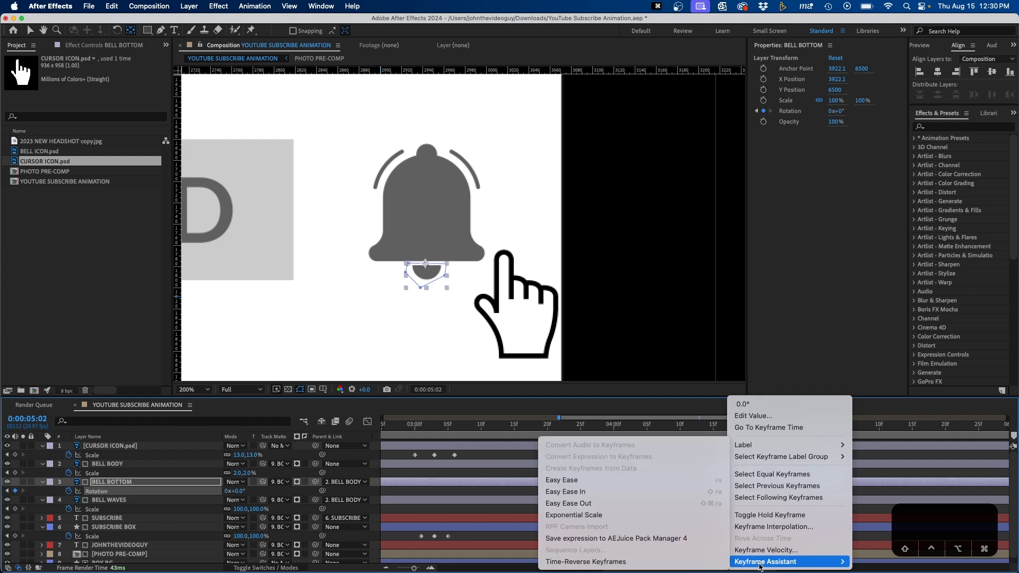
click(628, 481)
click(699, 426)
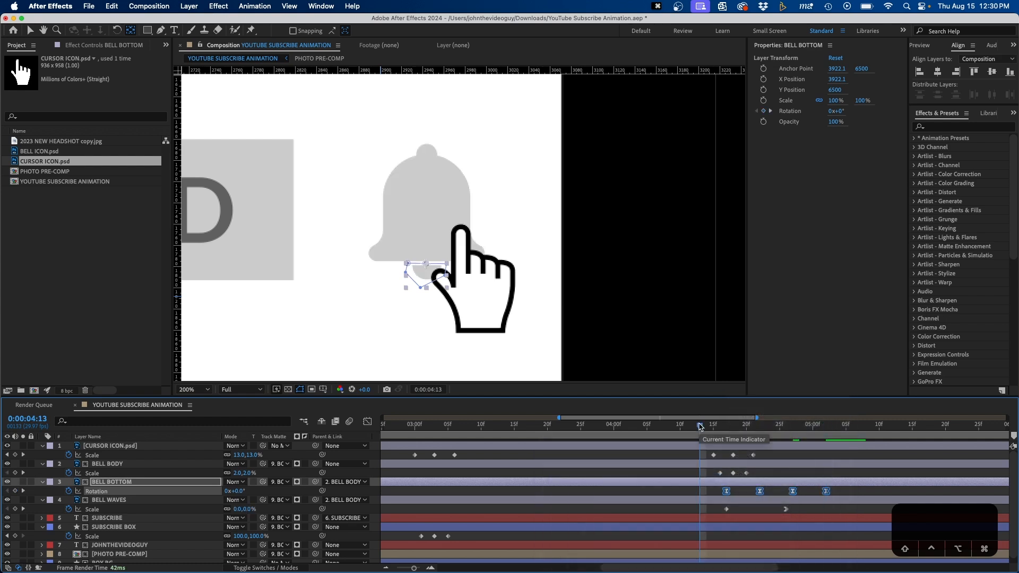
key(space)
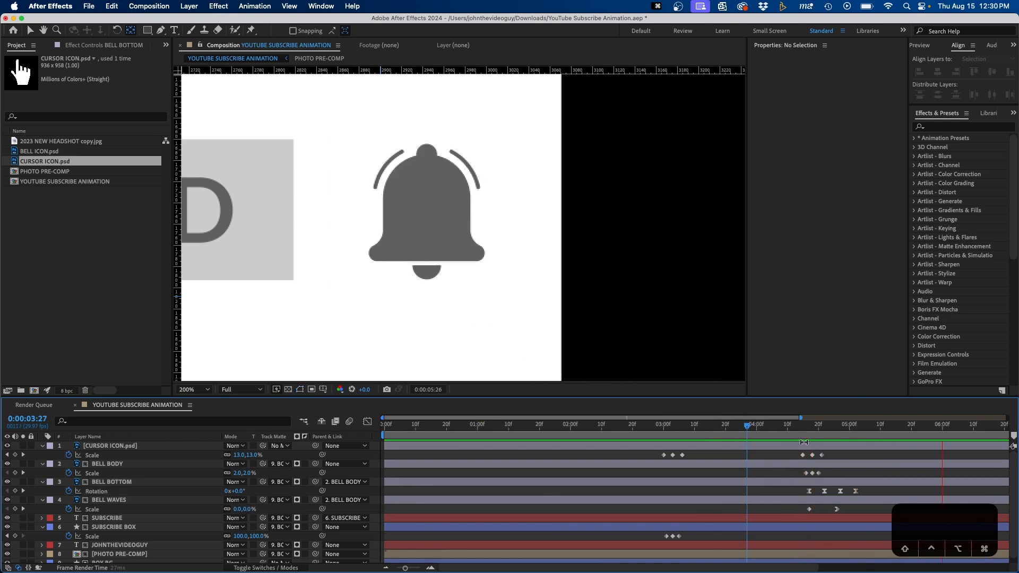
Step: Fit the composition in the viewer and add a 100% Scale keyframe on the BOX BG layer at 0:00:06:15
click(193, 390)
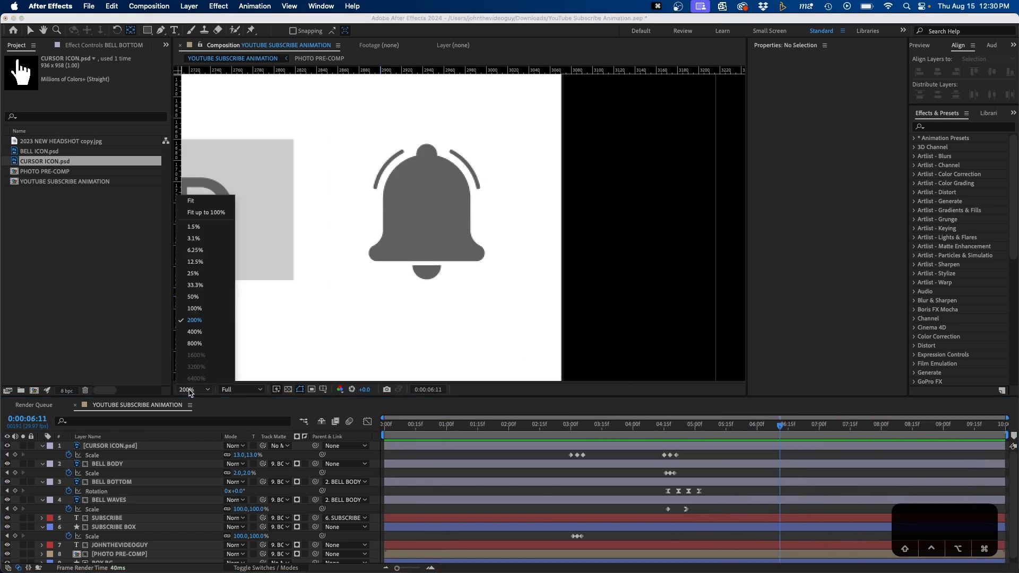
click(213, 200)
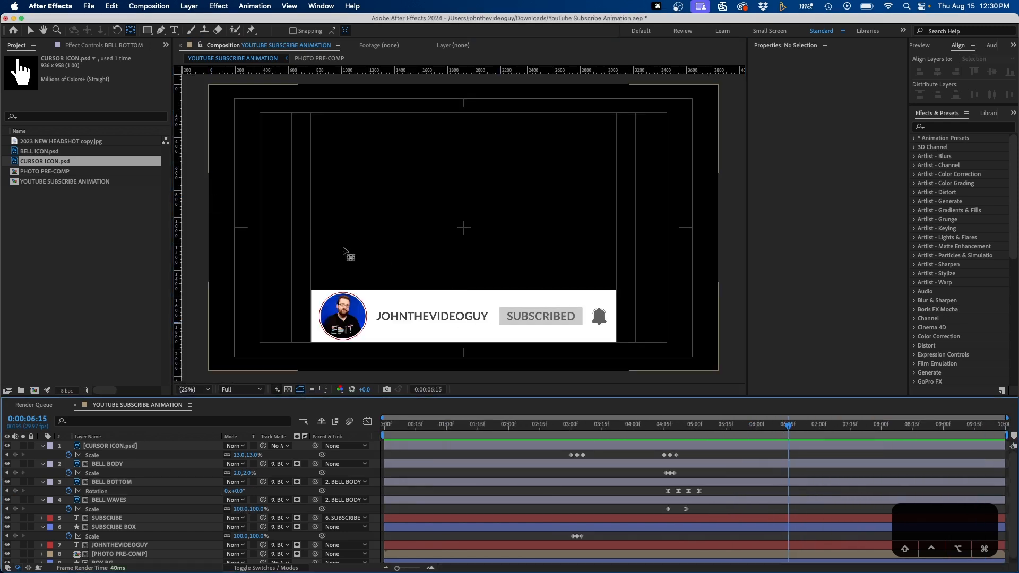
scroll(768, 506, down, 1)
click(743, 558)
key(v)
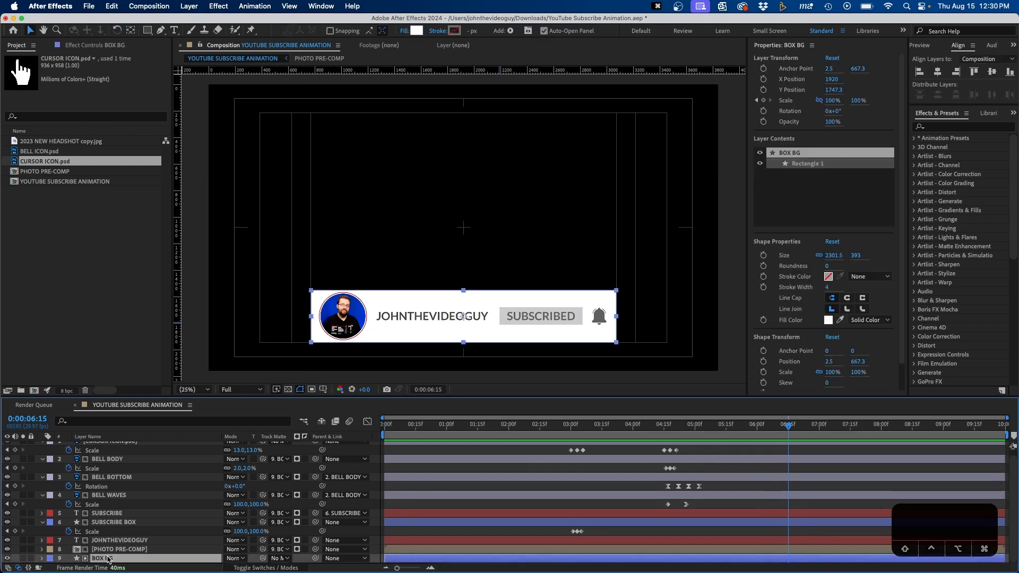
key(s)
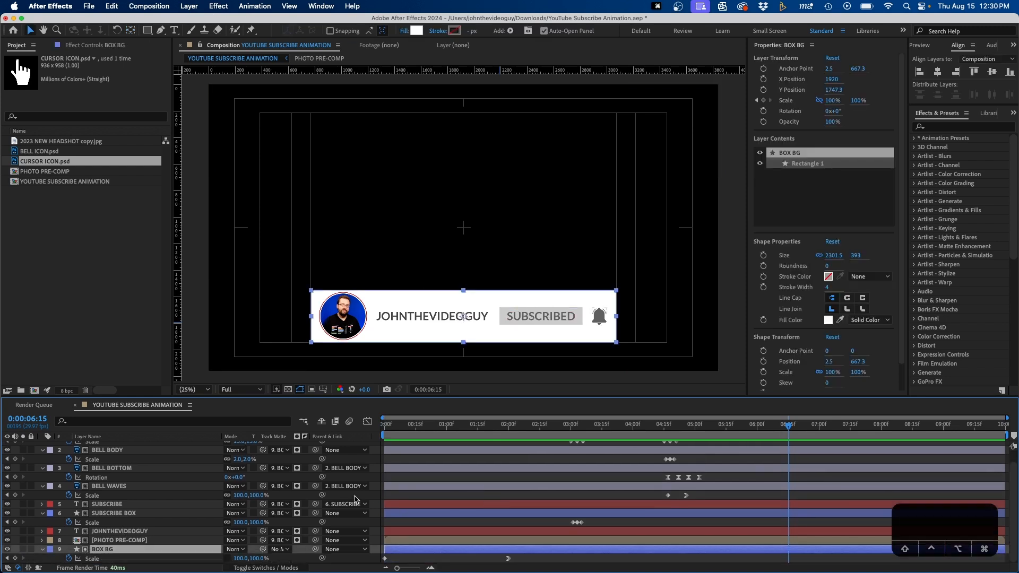
click(15, 558)
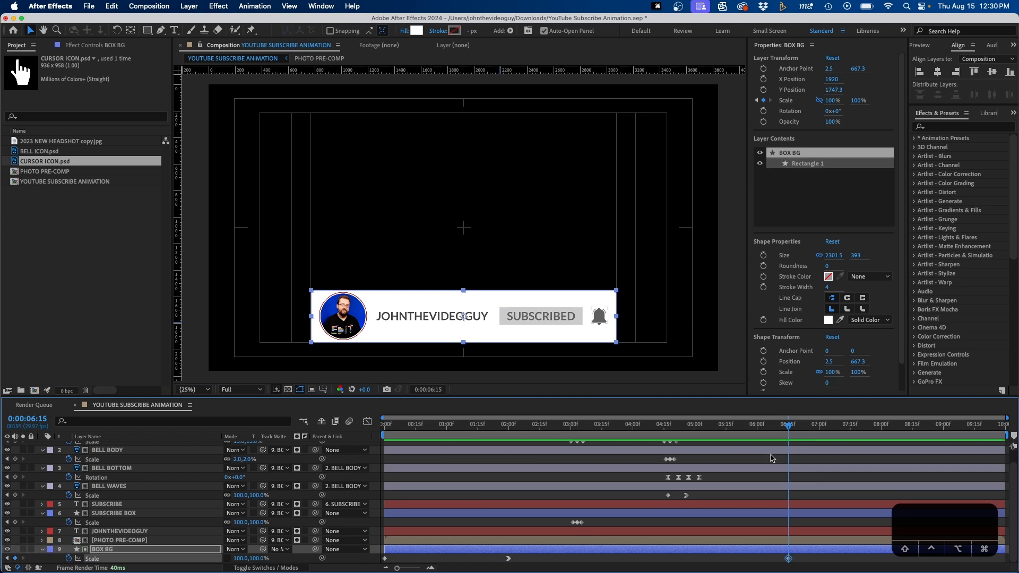
Step: At 0:00:08:00, keyframe the BOX BG layer's vertical Scale at 0%, leaving its width at 100%
drag(877, 427, 881, 435)
click(258, 558)
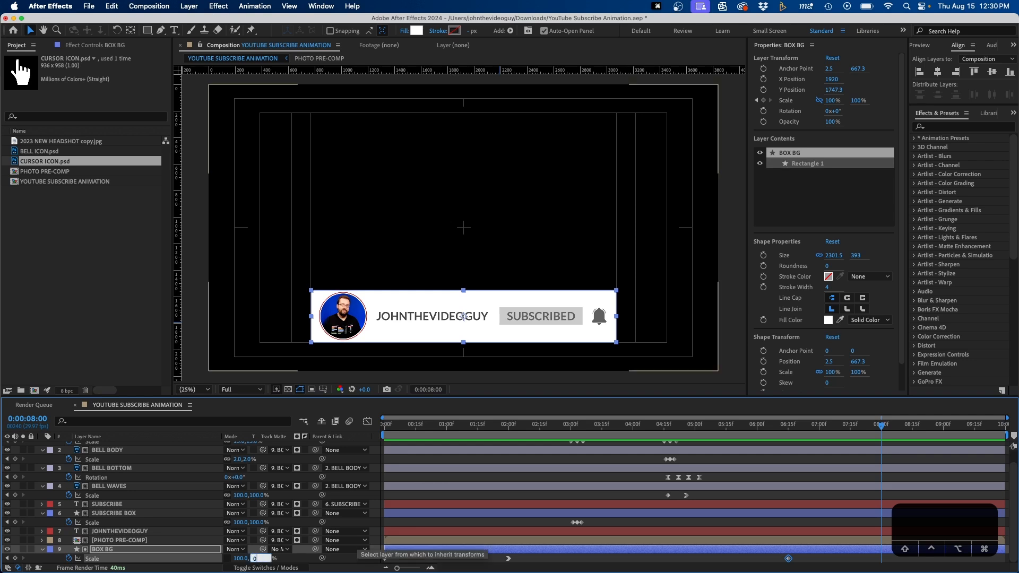
text(0)
key(Return)
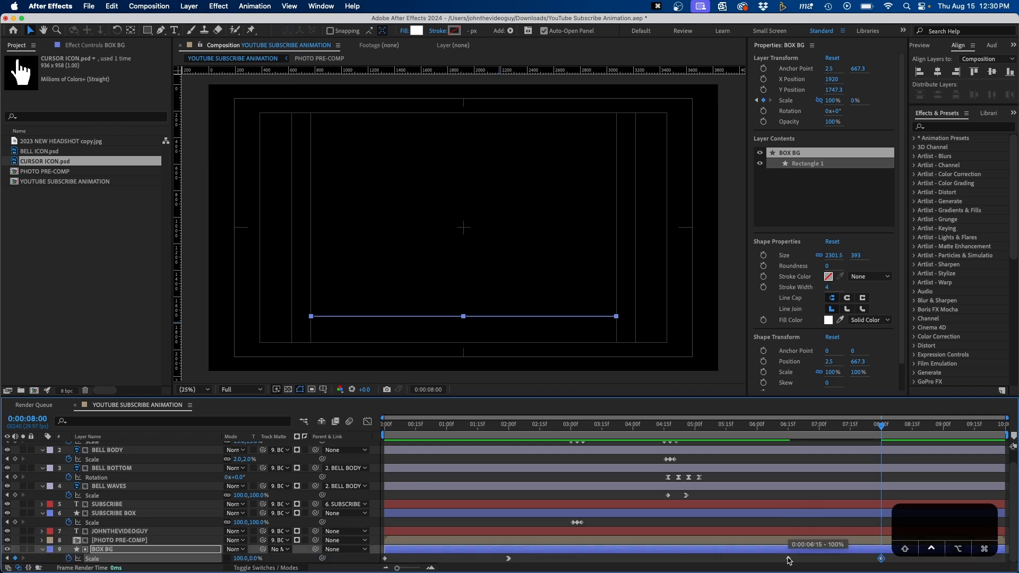
Step: Apply Easy Ease Out to the BOX BG Scale keyframe at 0:00:06:15 and lengthen its outgoing handle in the Graph Editor for a steeper exit
right_click(789, 561)
mouse_move(808, 561)
click(697, 490)
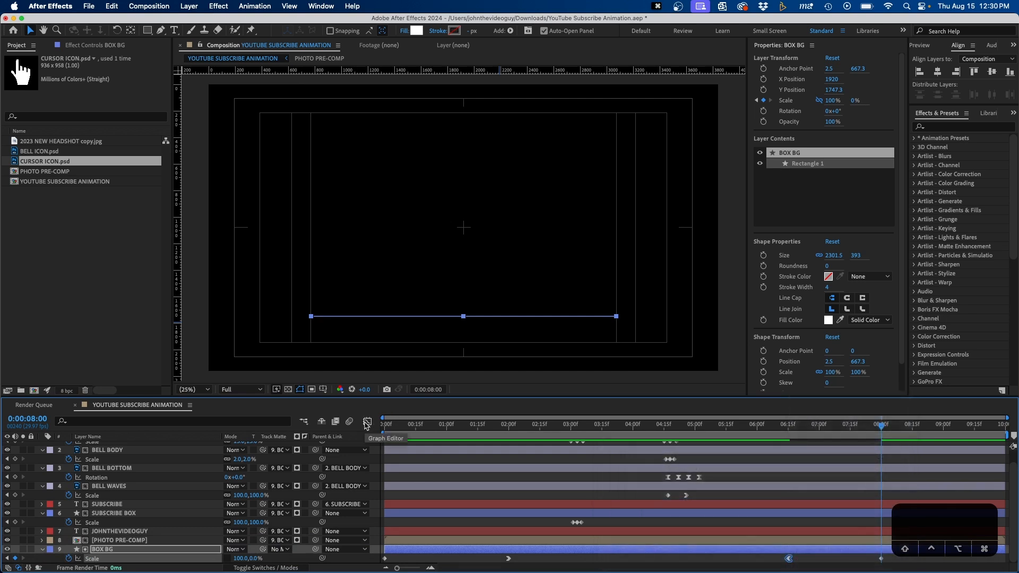
click(366, 423)
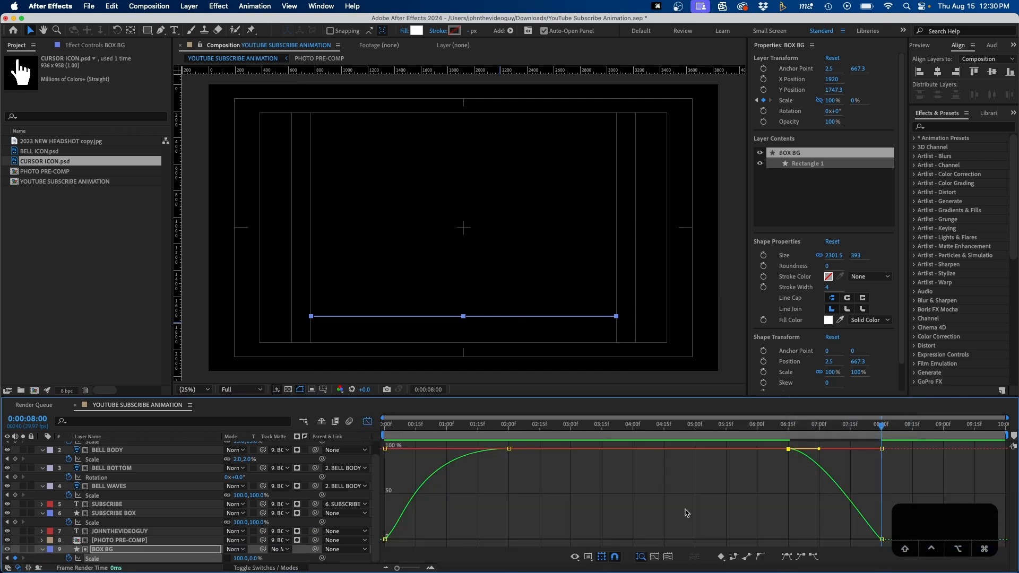
click(819, 451)
drag(819, 450, 857, 452)
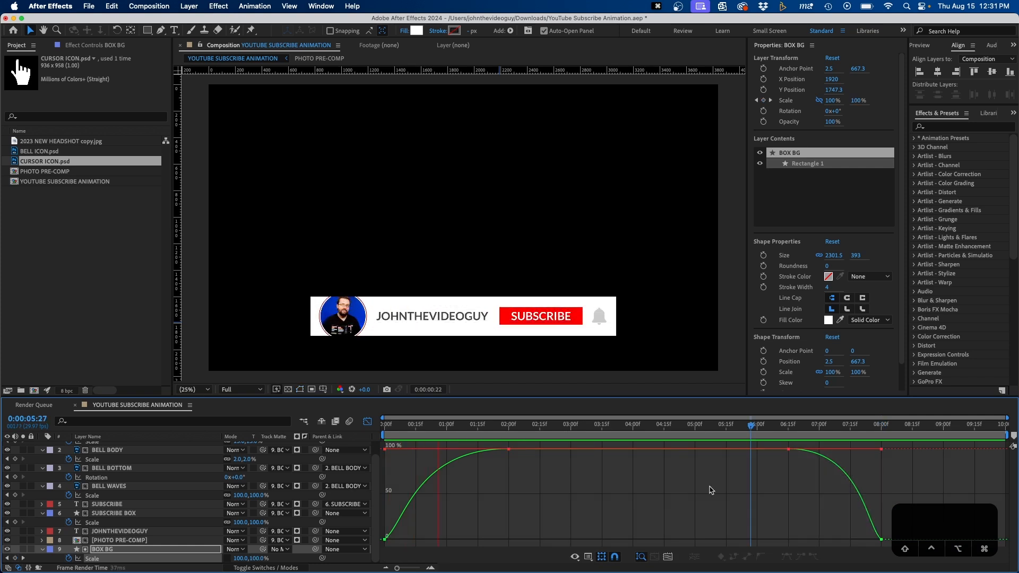